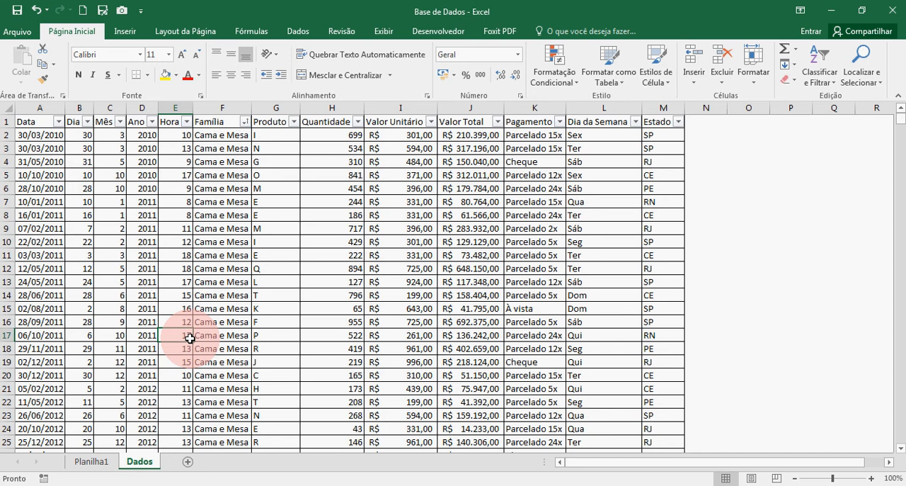
Examine the columns of the Dados sheet, from Data, Dia, Mês and Ano through Valor Total to Dia da Semana and Estado
click(62, 200)
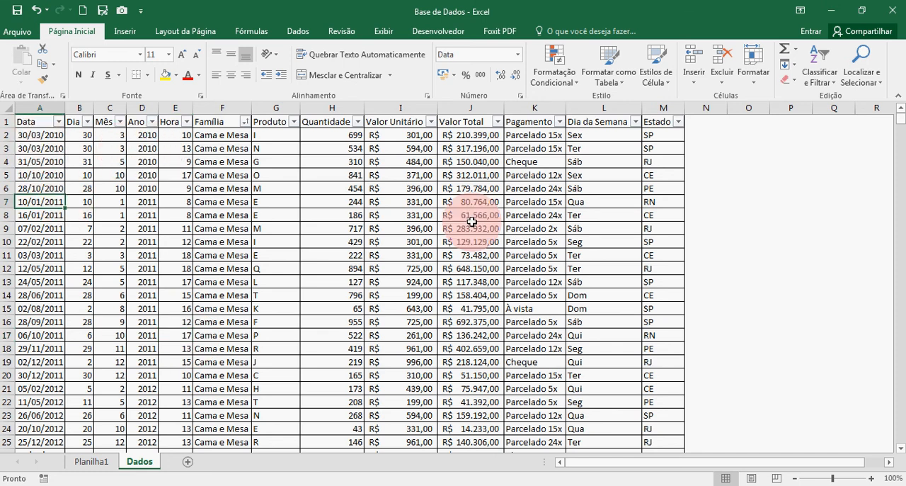
click(259, 213)
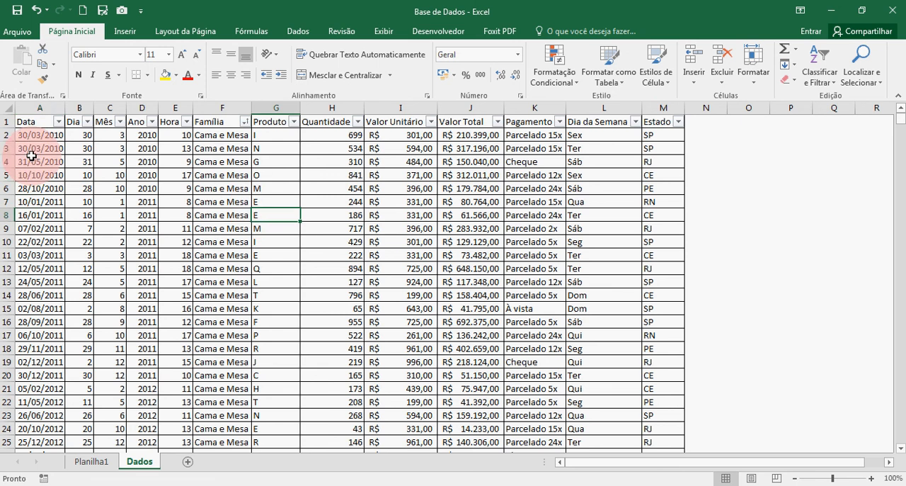
click(43, 108)
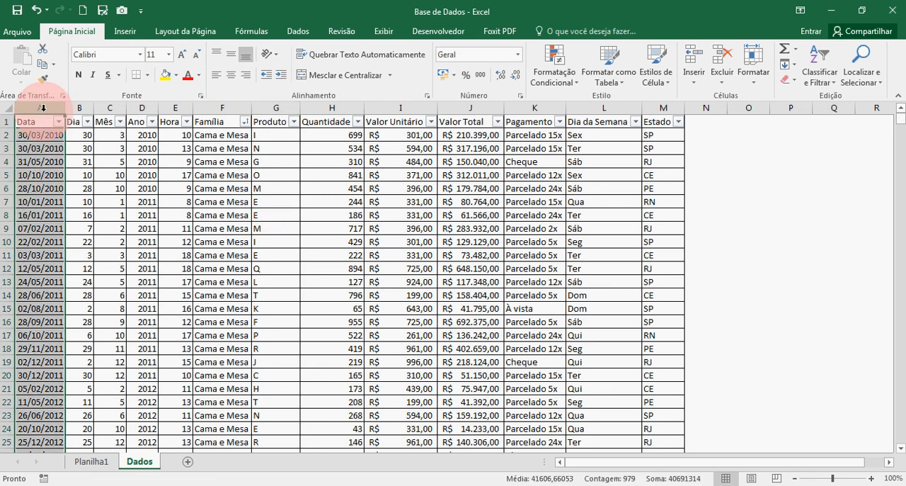
drag(71, 107, 140, 105)
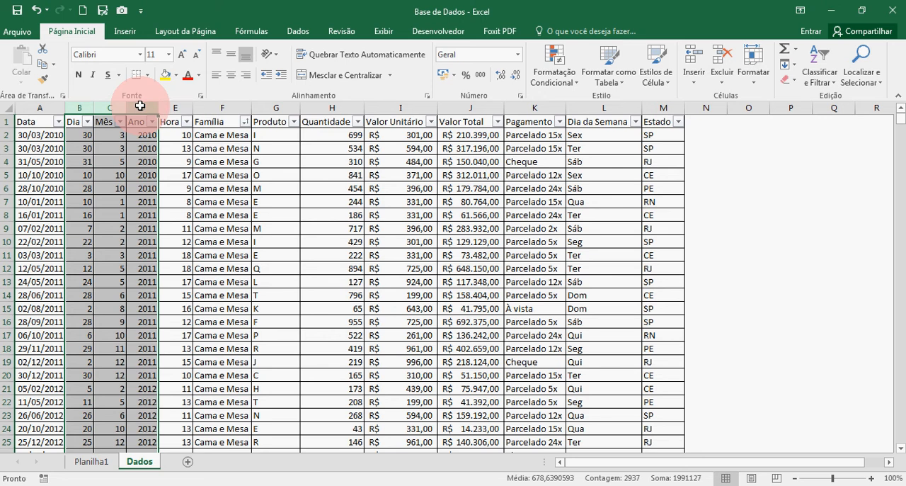
click(167, 106)
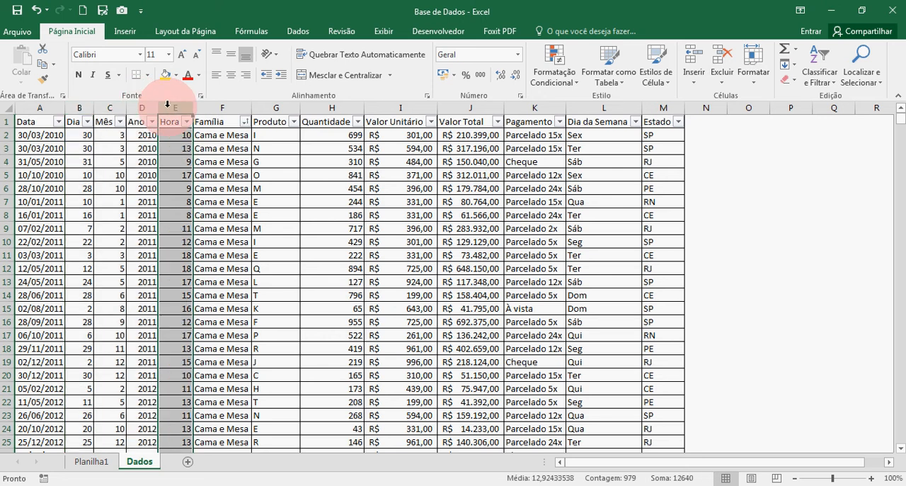
click(219, 106)
click(273, 106)
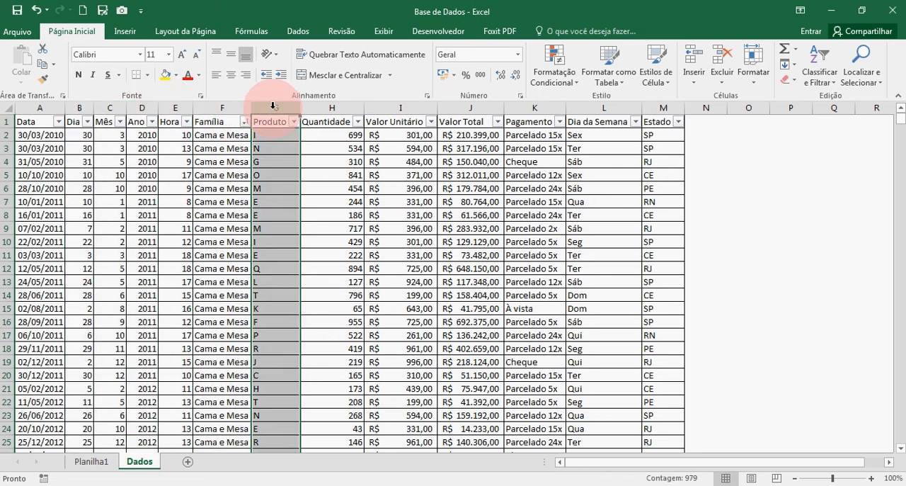
click(338, 106)
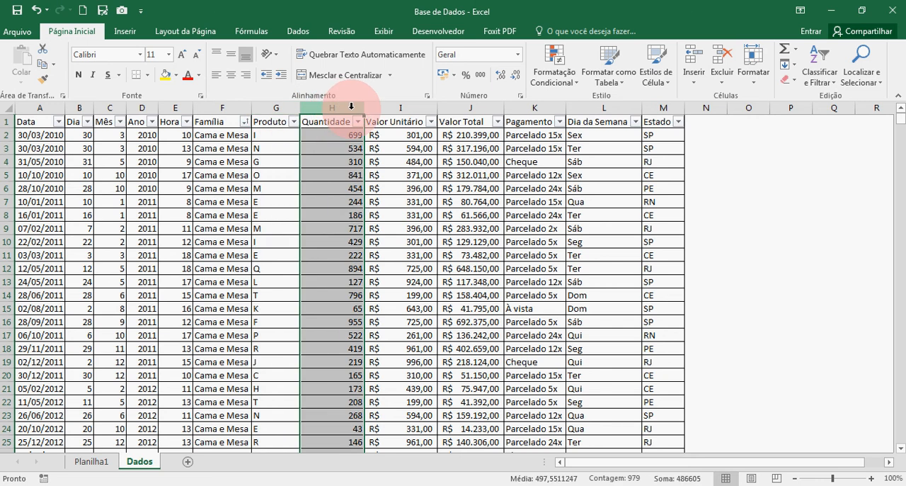
click(402, 106)
click(464, 106)
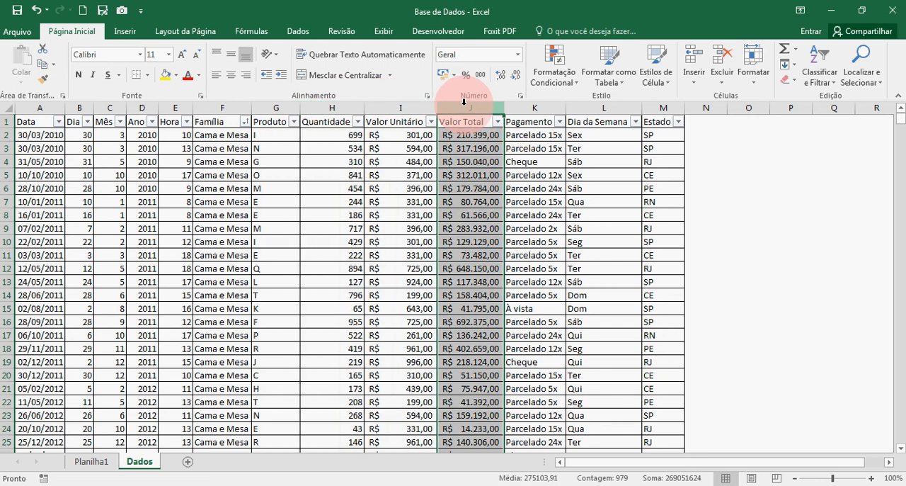
click(616, 106)
click(653, 107)
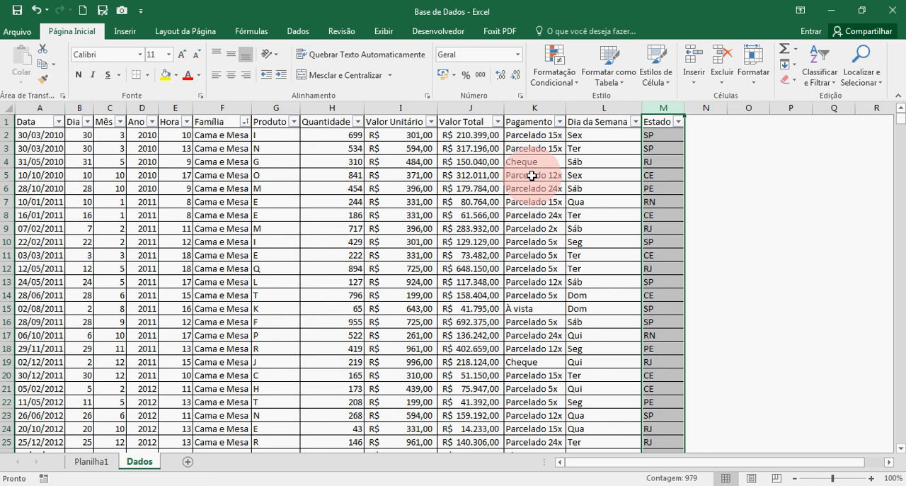
click(79, 202)
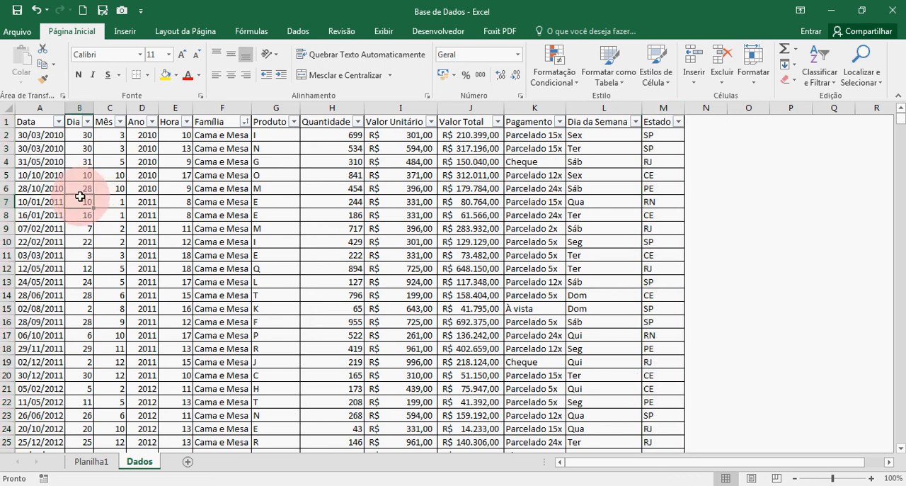
Start a pivot table from the entire Dados sheet, using columns A to M as the source range
click(5, 108)
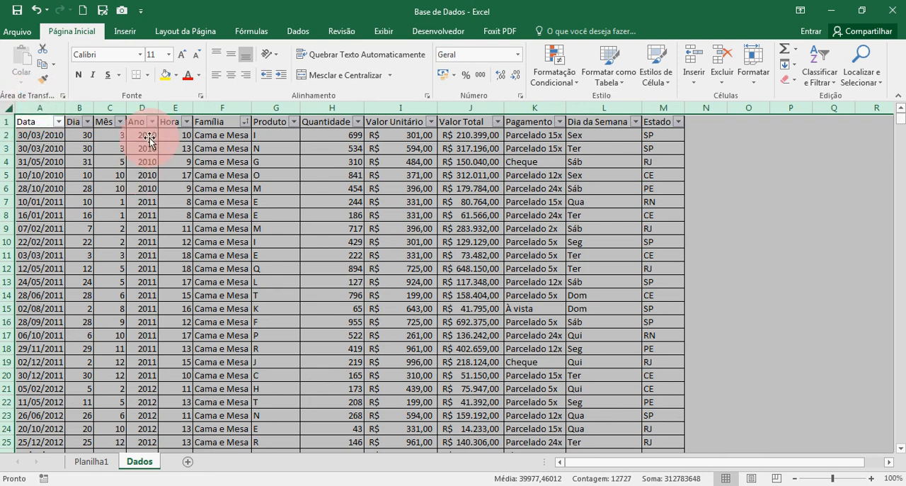
click(126, 33)
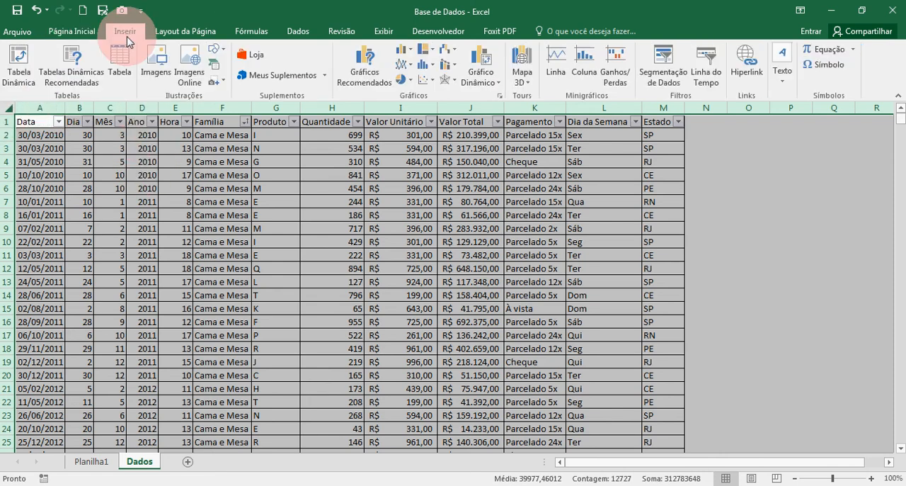
click(28, 65)
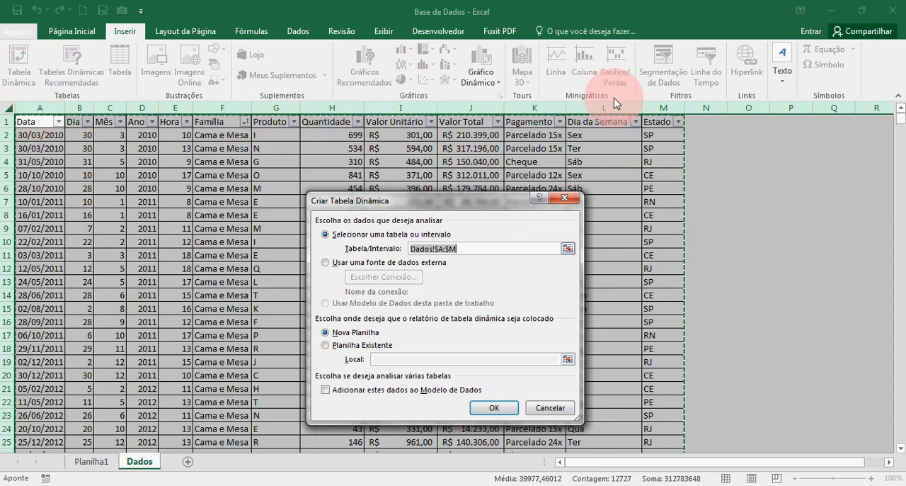
click(351, 333)
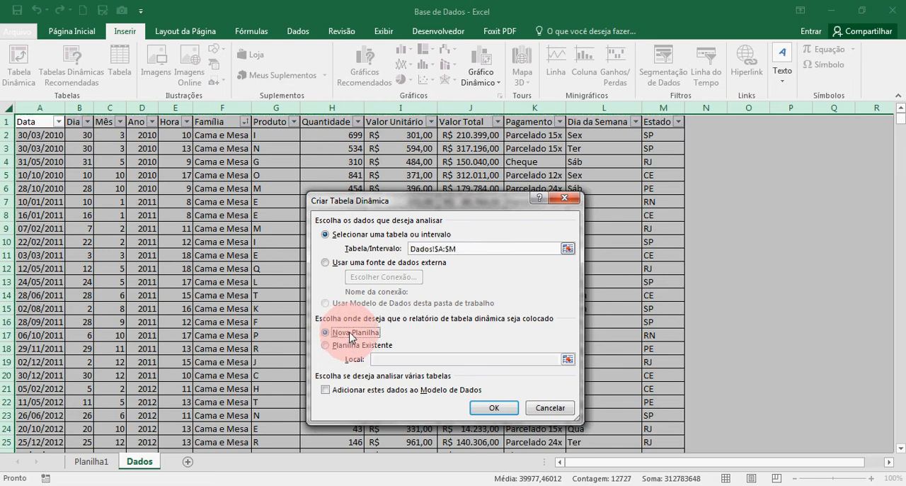
Try placing the pivot table on the existing worksheet, trying several empty cells and ending with P2 of Dados as its location
click(347, 347)
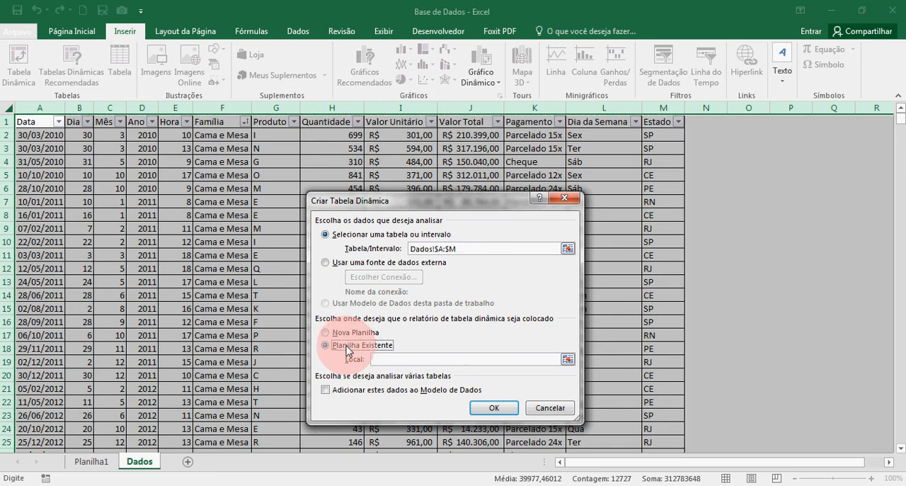
click(380, 359)
click(784, 189)
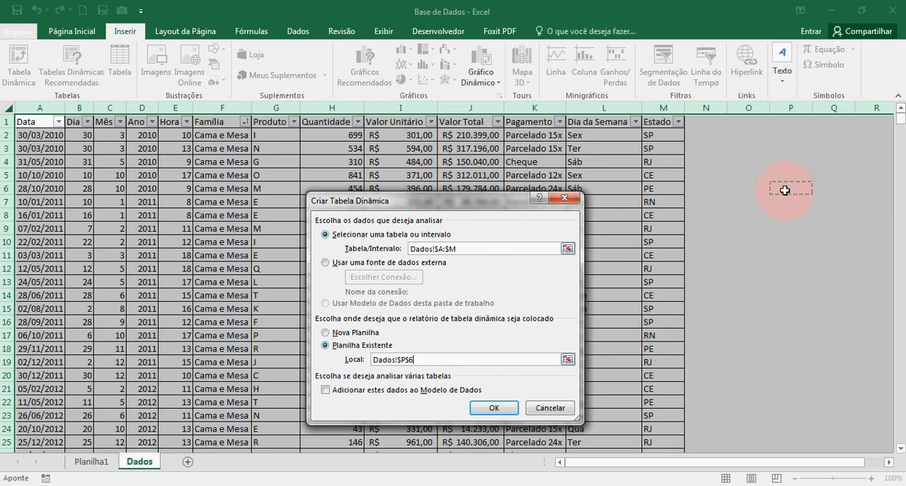
click(818, 198)
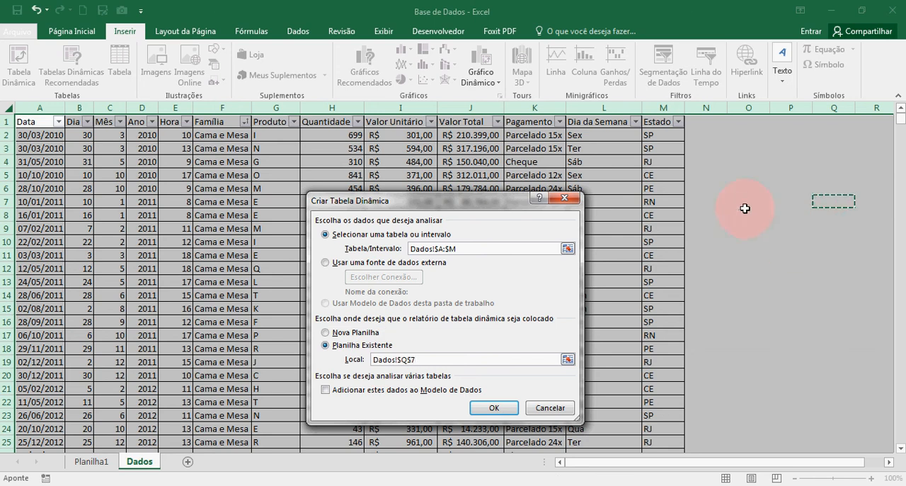
click(717, 130)
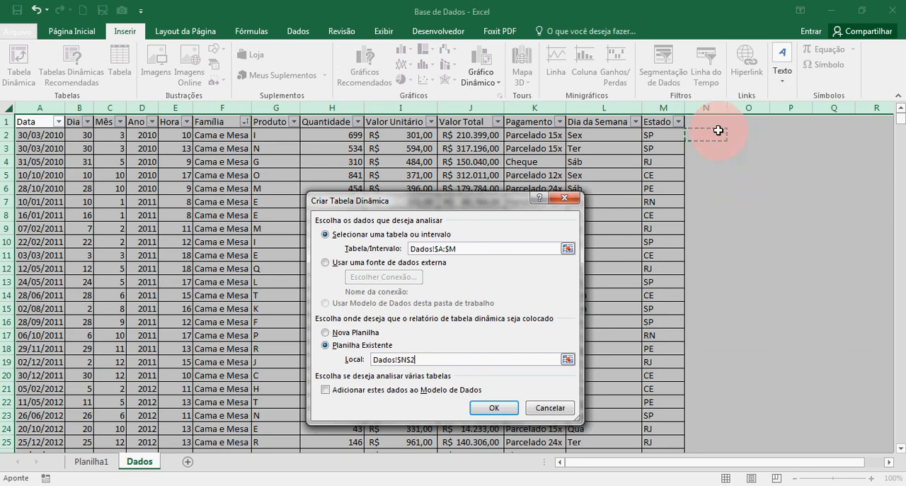
click(794, 143)
click(719, 134)
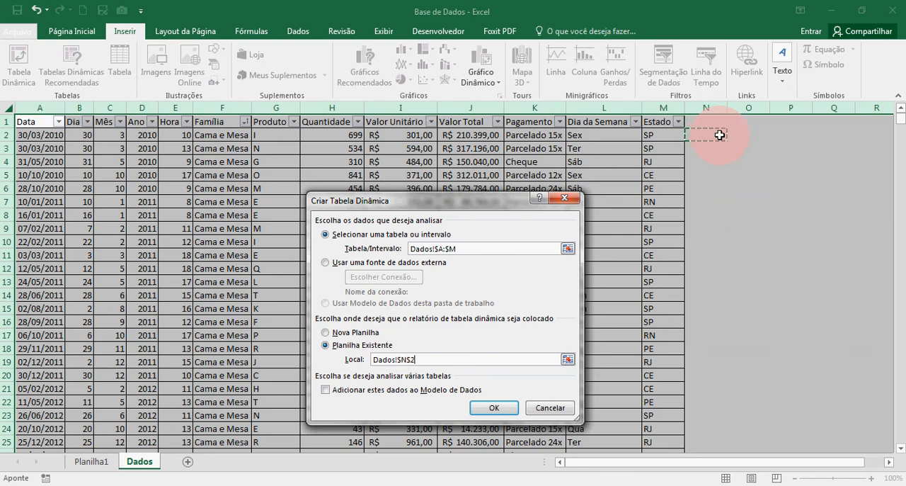
click(799, 137)
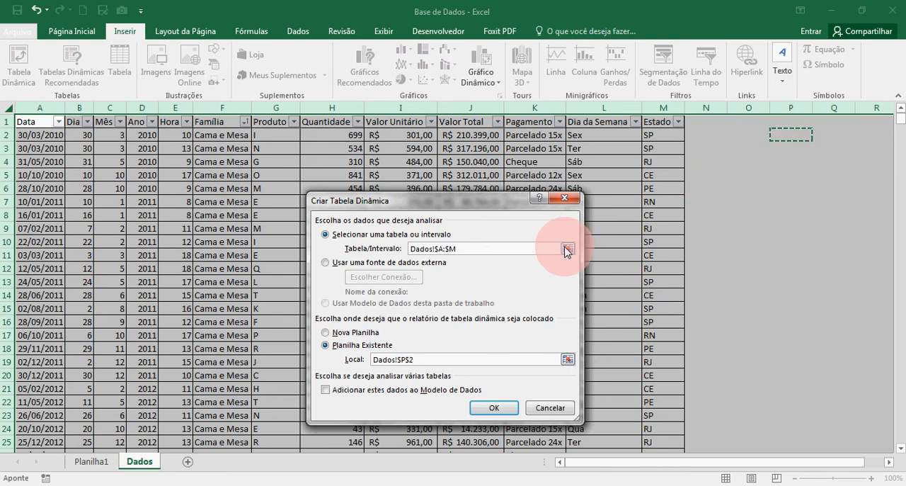
Choose a new worksheet as the pivot table's destination and create it
click(347, 333)
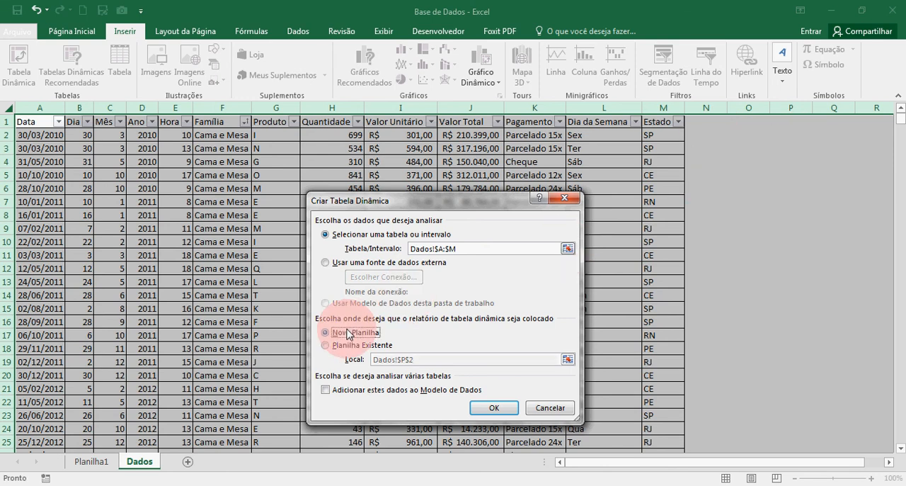
click(494, 408)
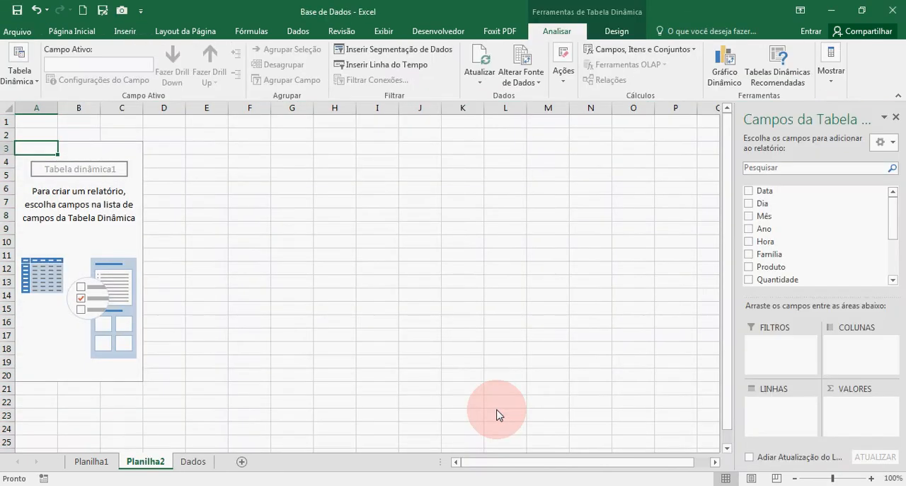
Enable the classic layout in the pivot table's display options so that fields can be placed directly in the grid
click(61, 251)
click(41, 210)
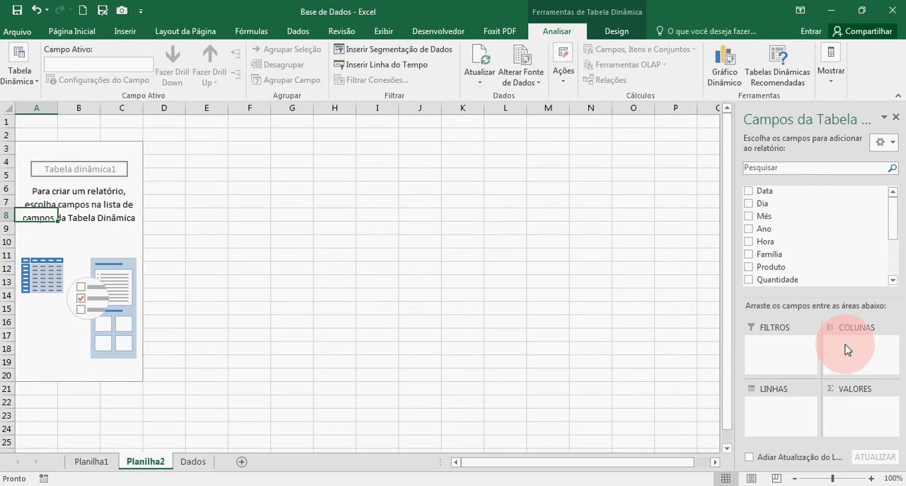
click(20, 75)
click(26, 139)
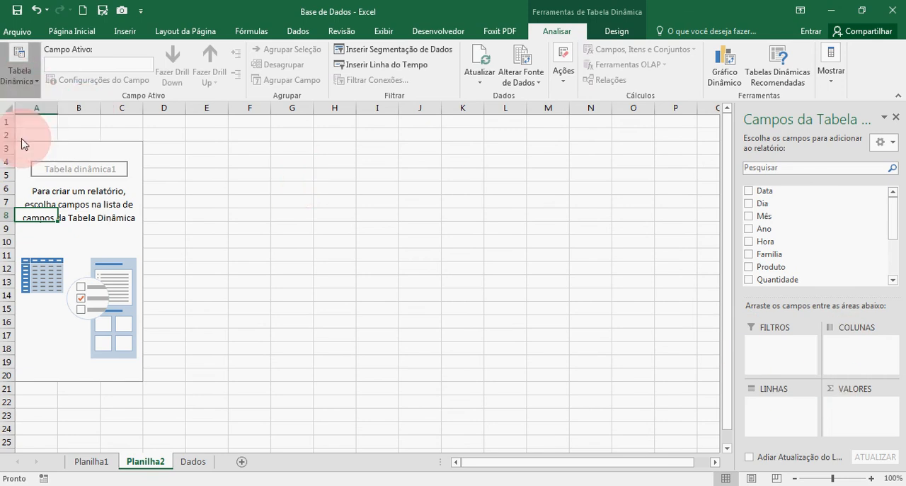
click(417, 203)
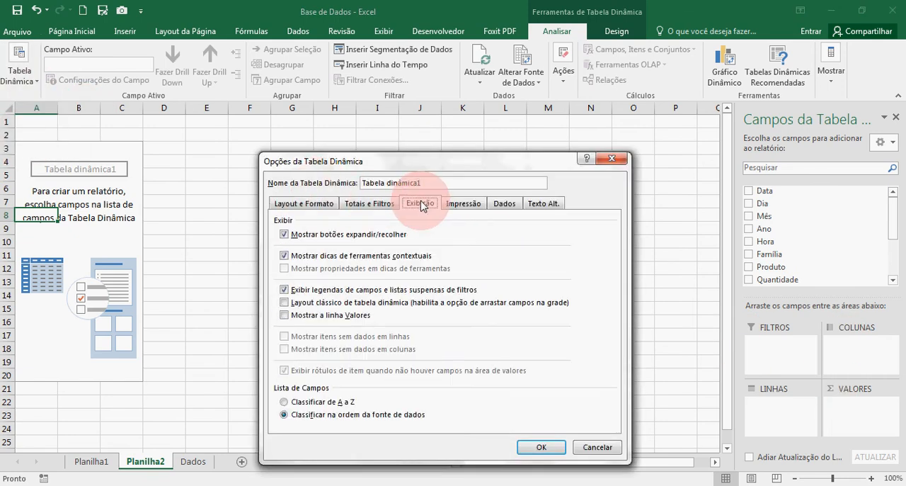
click(312, 304)
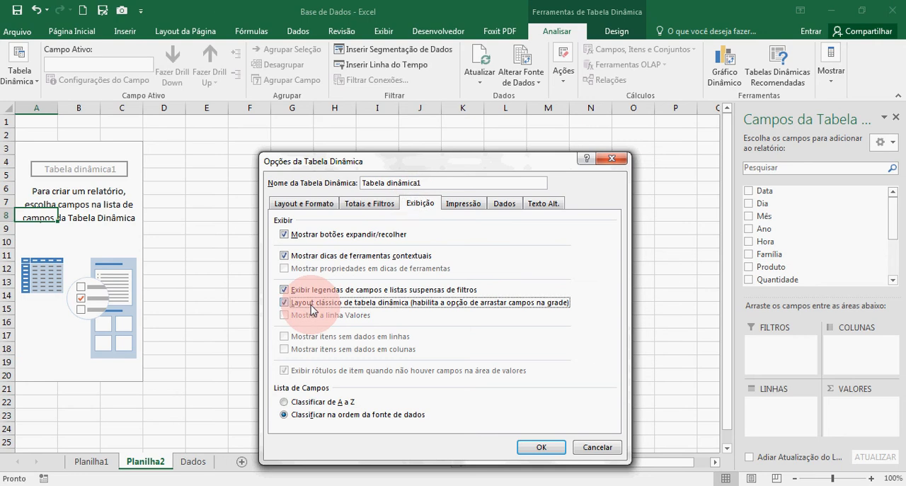
click(534, 449)
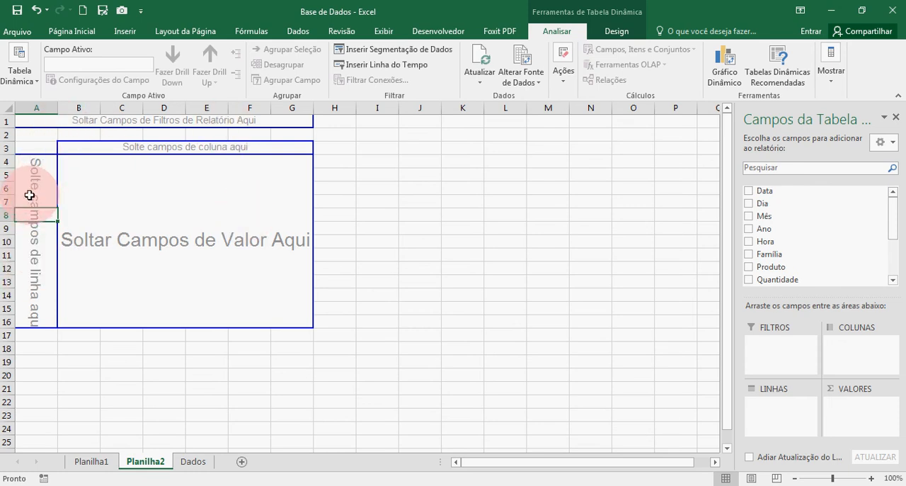
Examine the pivot table's row, column, filter and value areas, and compare its field list with the column headings on the Dados sheet
drag(34, 158, 33, 319)
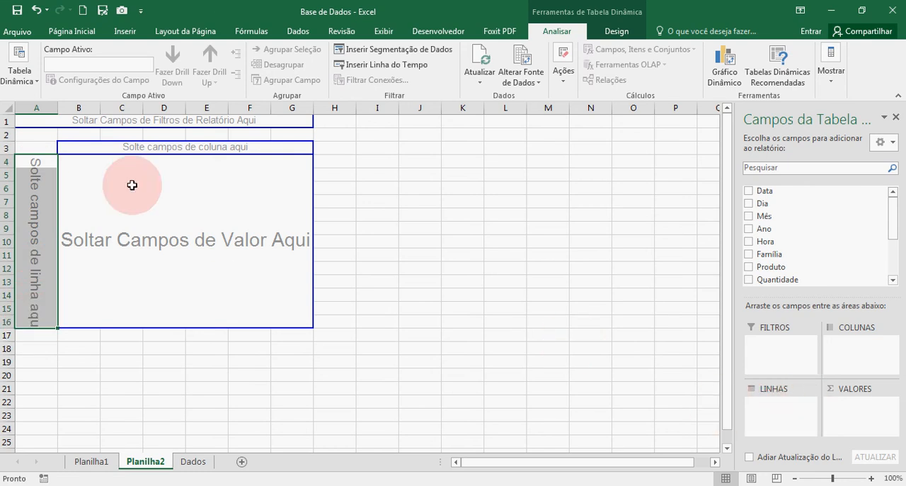
click(73, 146)
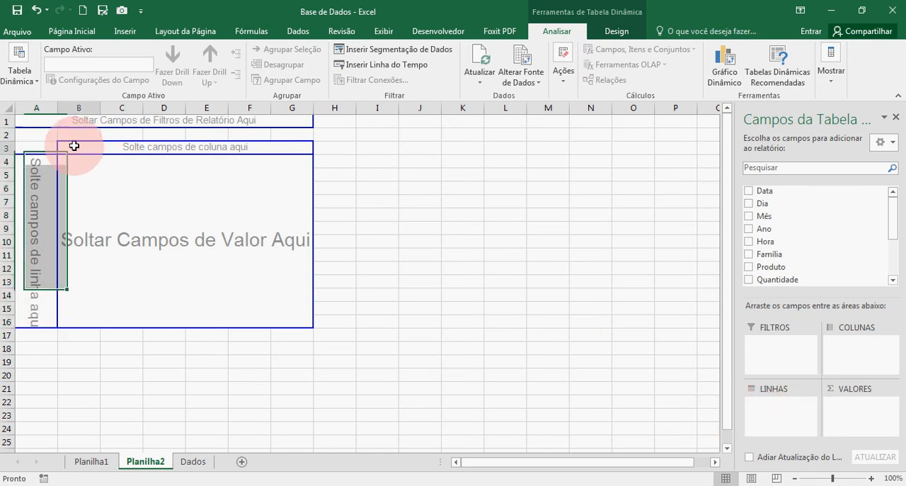
drag(74, 146, 300, 145)
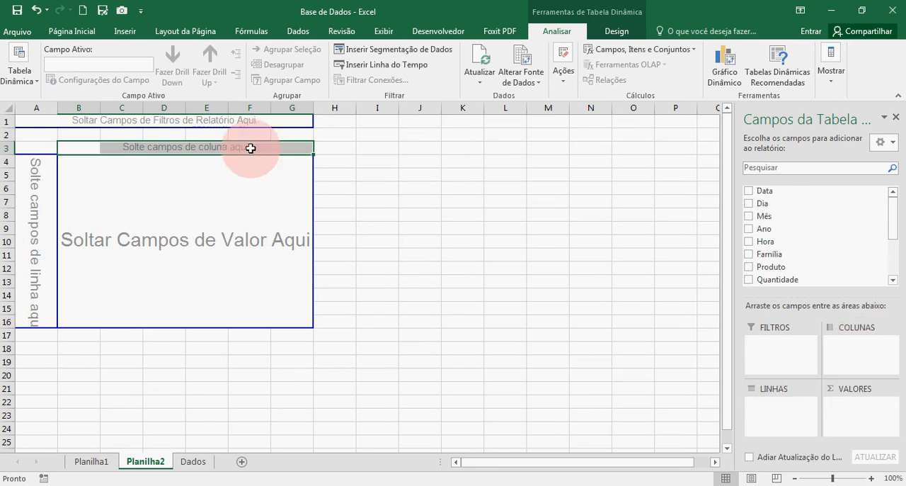
drag(29, 122, 165, 121)
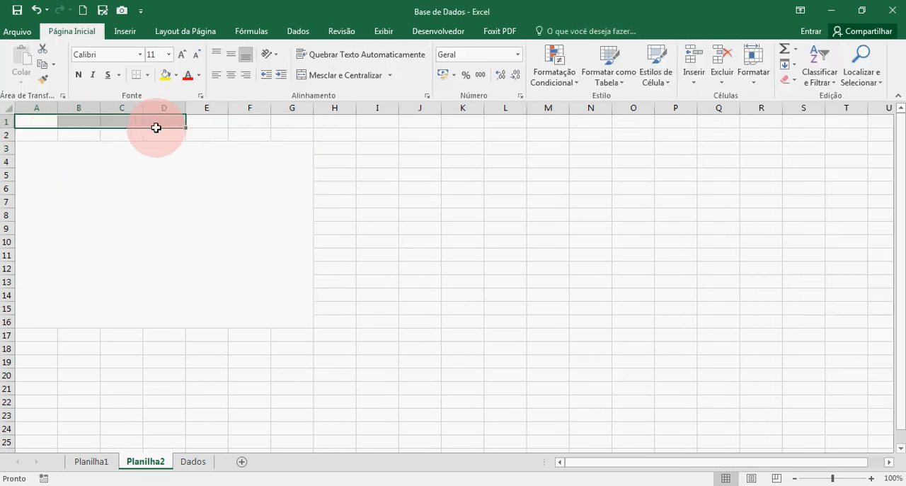
click(126, 186)
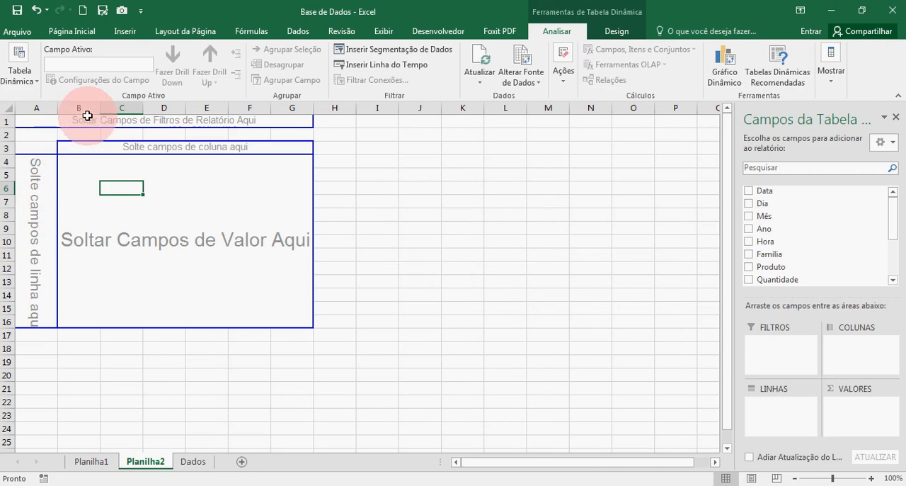
click(35, 121)
click(46, 208)
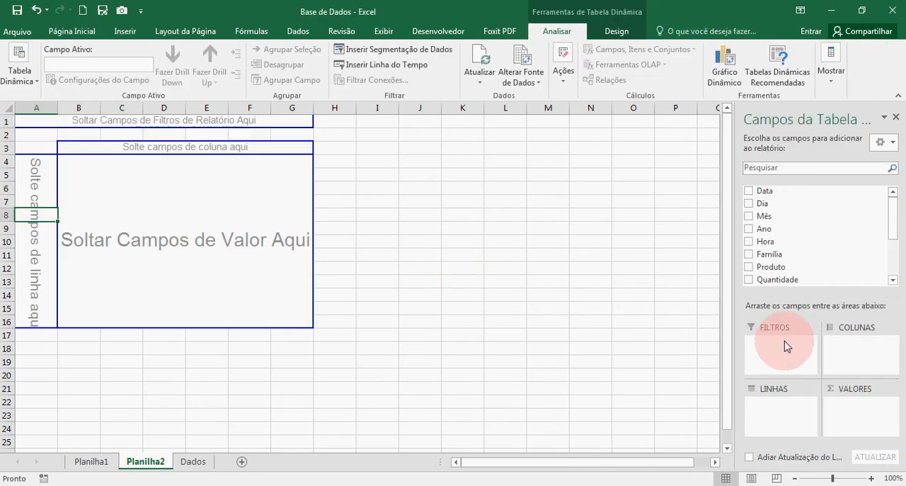
drag(86, 200, 276, 299)
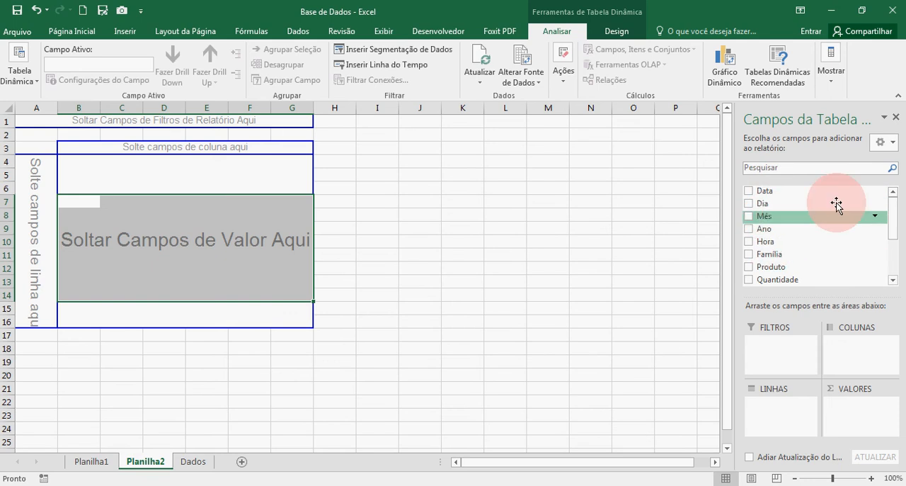
mouse_move(894, 198)
mouse_down()
mouse_move(896, 247)
mouse_move(897, 201)
mouse_up()
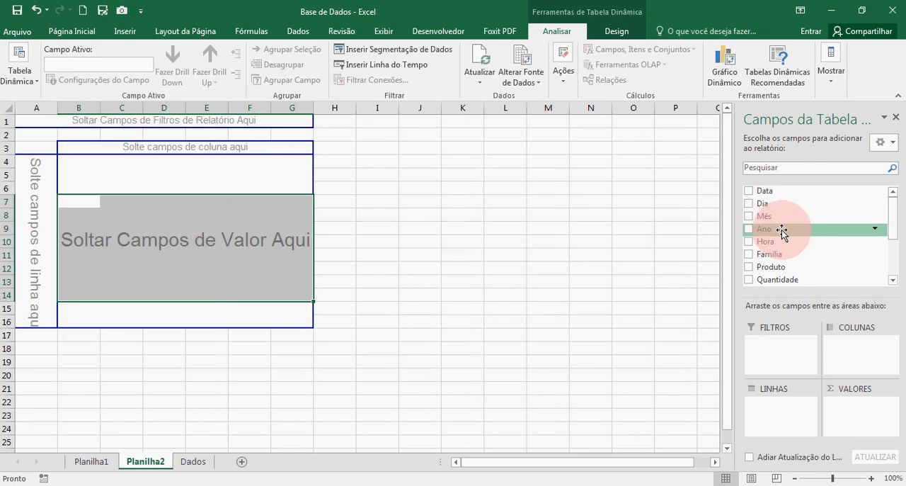
click(192, 461)
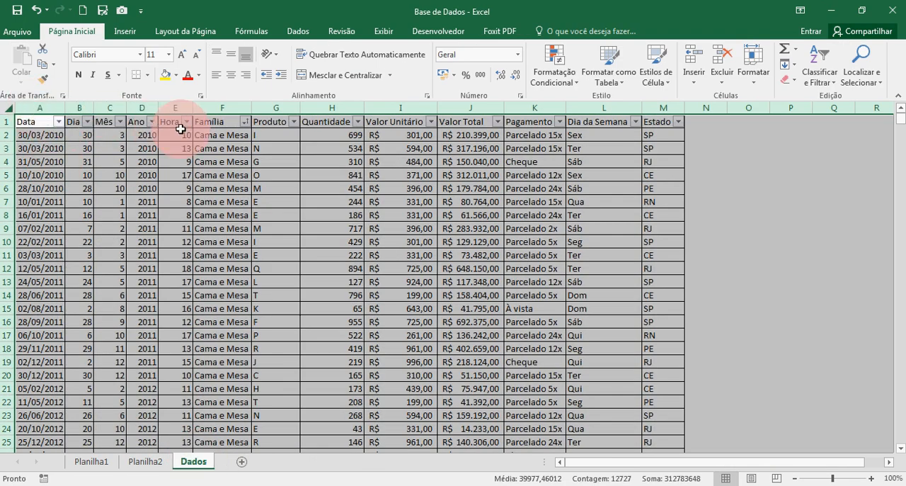
Check the Estado and Dia da Semana headings on Dados against the empty pivot table and its fields on Planilha2
click(664, 122)
click(607, 123)
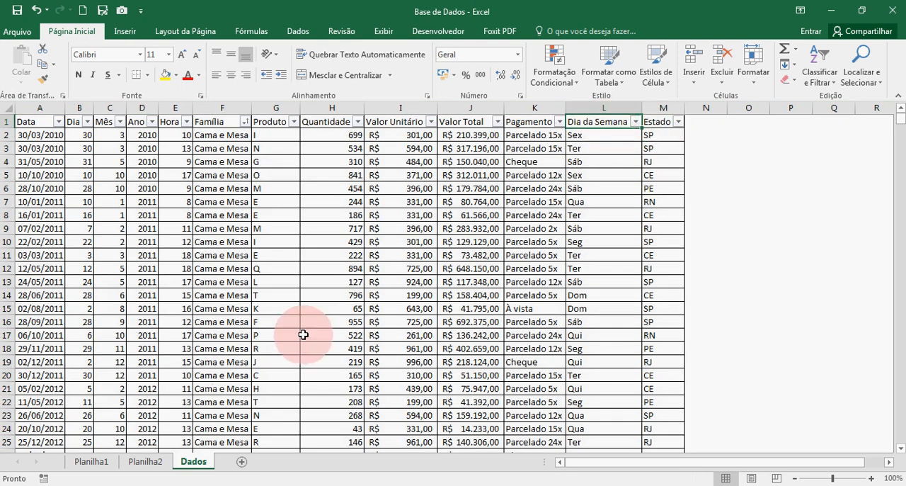
click(145, 463)
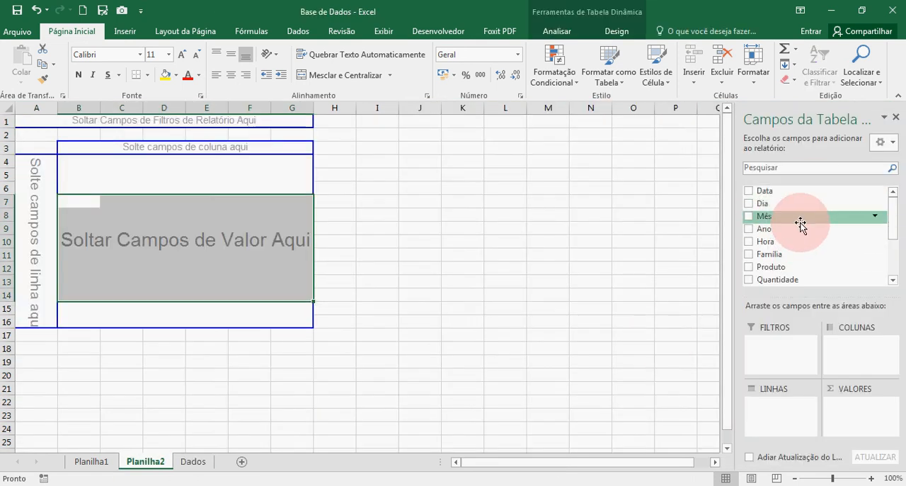
drag(800, 223, 237, 431)
click(192, 461)
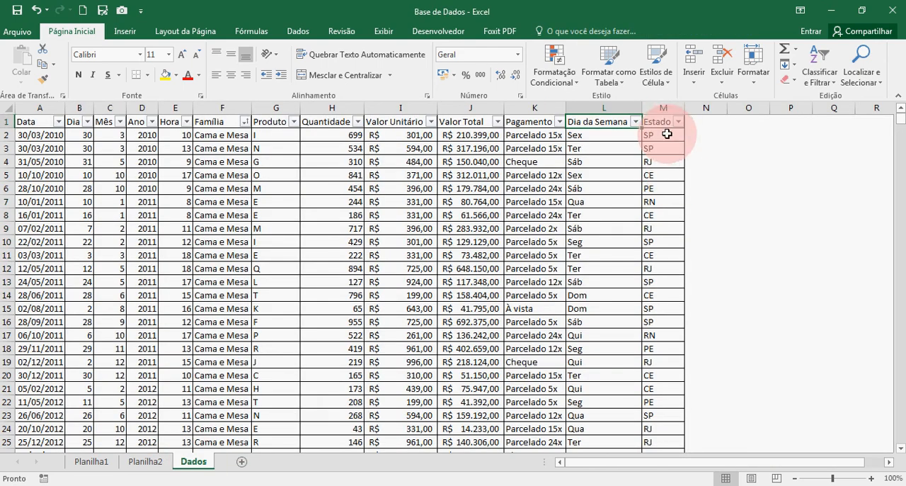
Filter the Estado column on the Dados sheet to show only SP
click(667, 135)
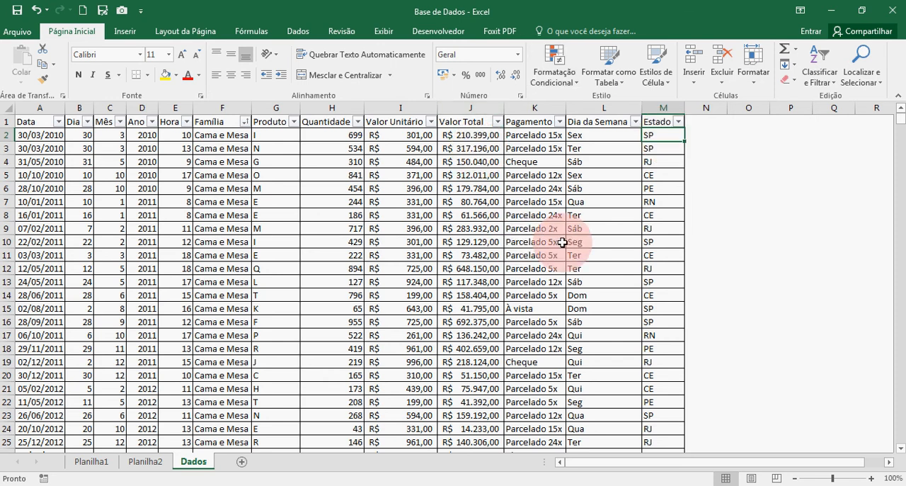
click(679, 121)
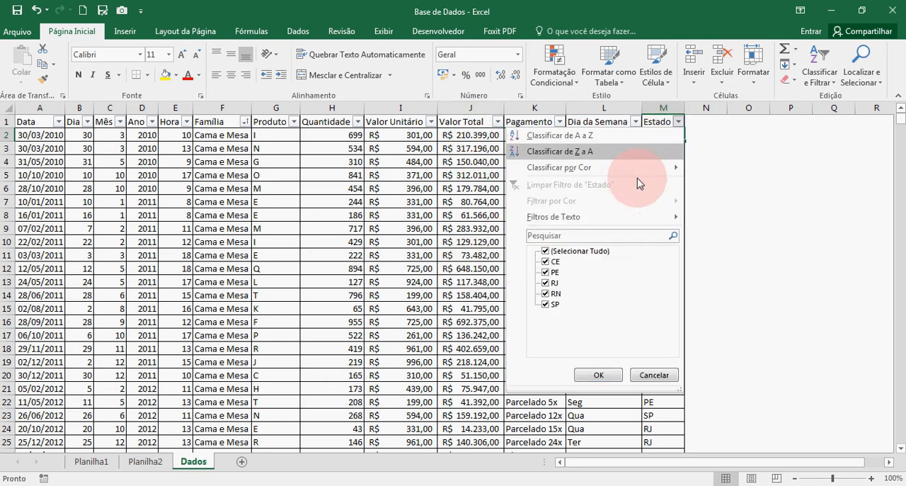
click(546, 251)
click(549, 304)
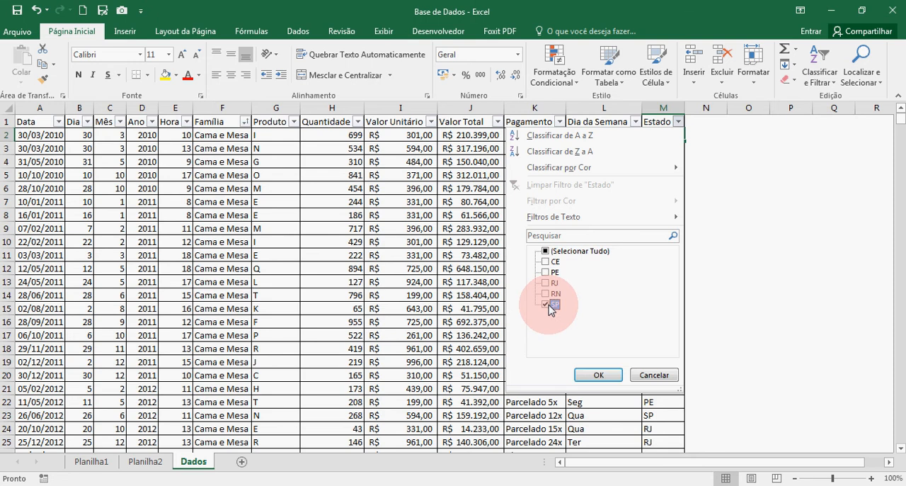
click(598, 375)
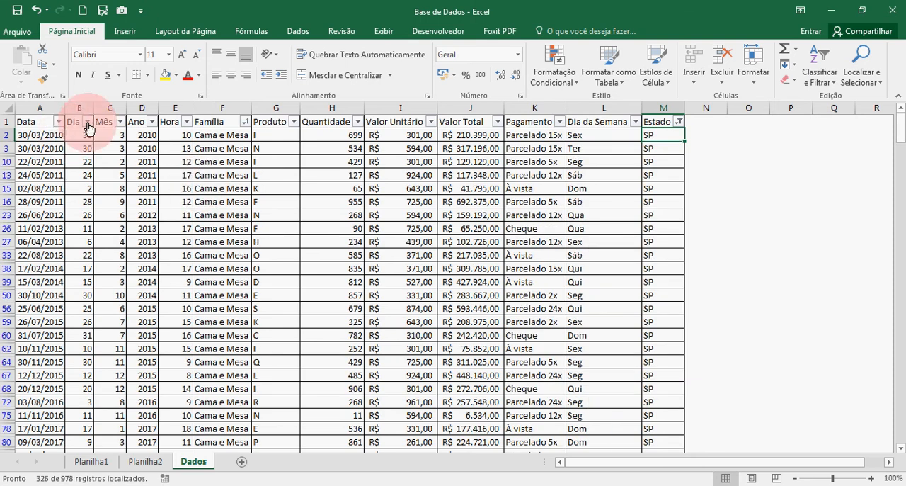
Filter the Ano column to show only 2010
click(151, 121)
click(37, 250)
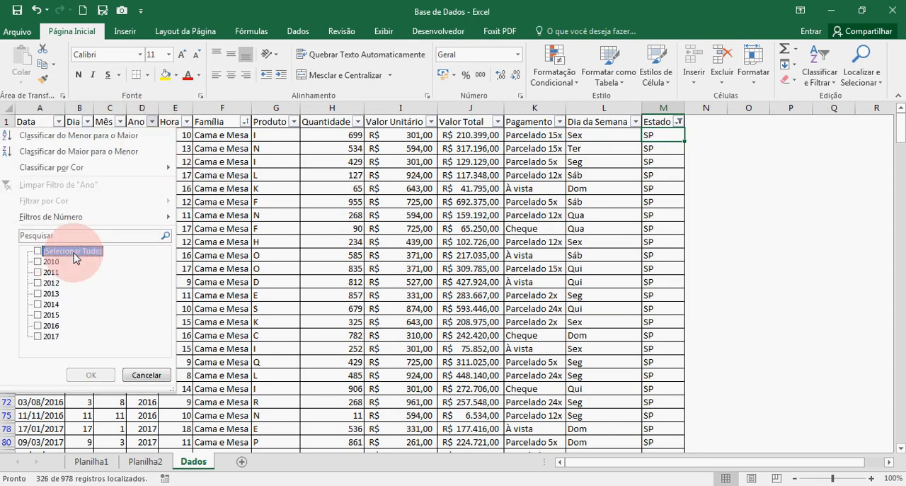
click(38, 261)
click(81, 375)
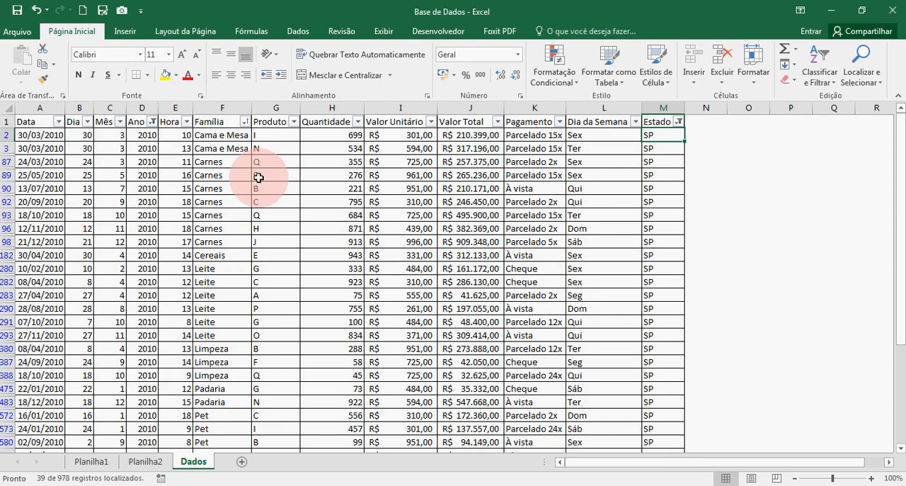
Add an automatic subtotal of the filtered Valor Total values in J980 and apply the accounting format in R$
click(466, 135)
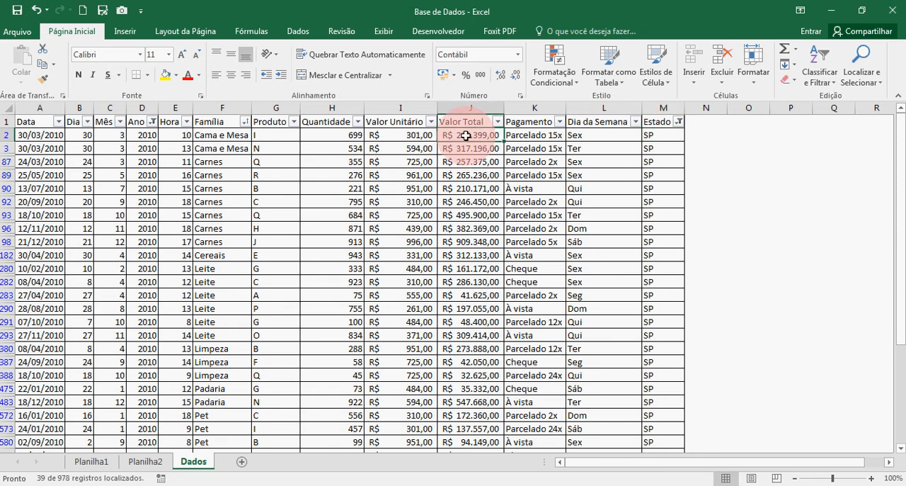
key(ctrl+shift+Down)
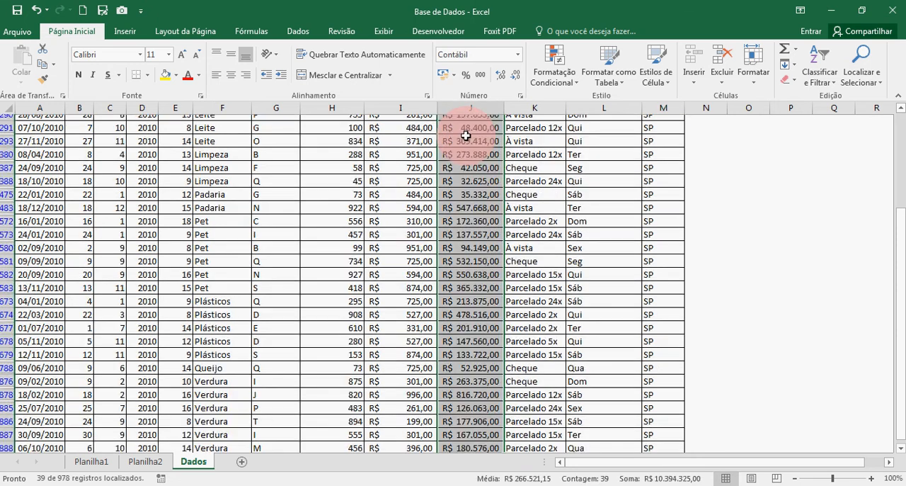
click(471, 443)
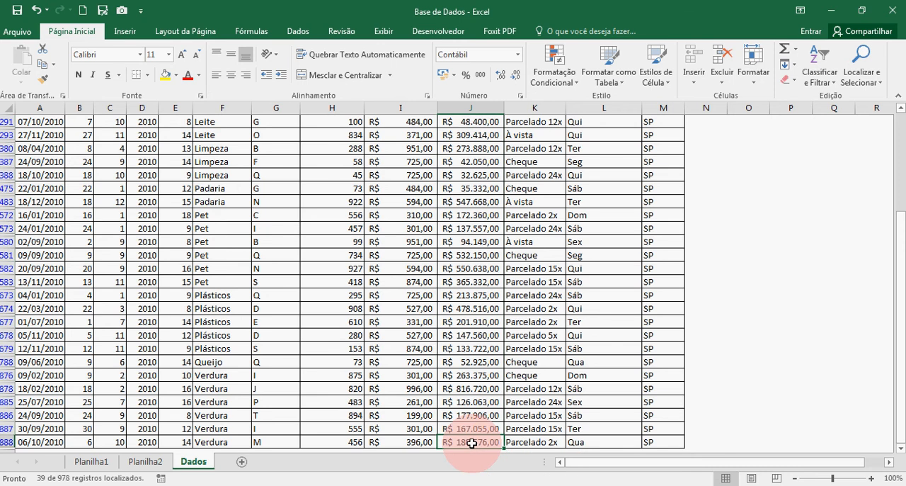
key(Down)
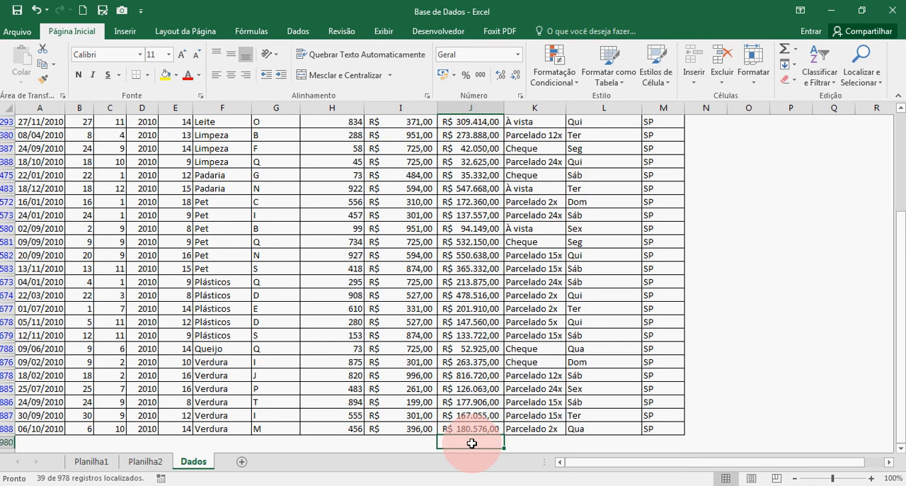
click(786, 49)
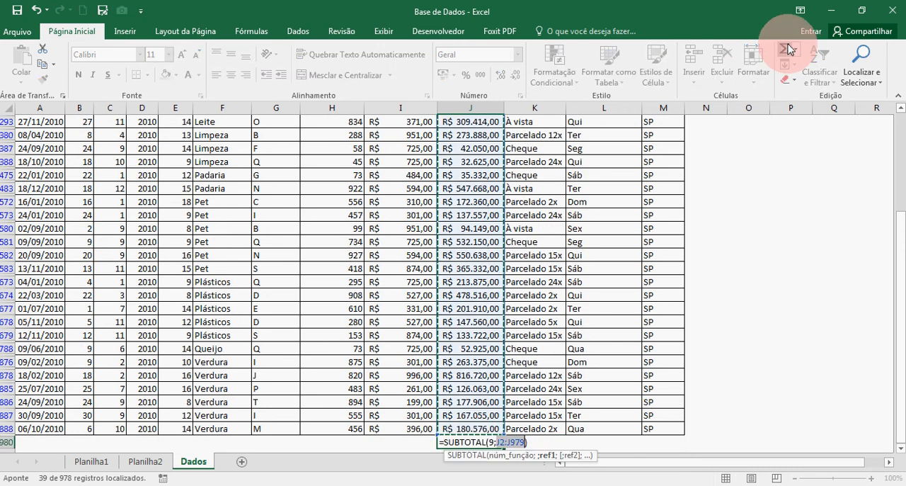
key(Return)
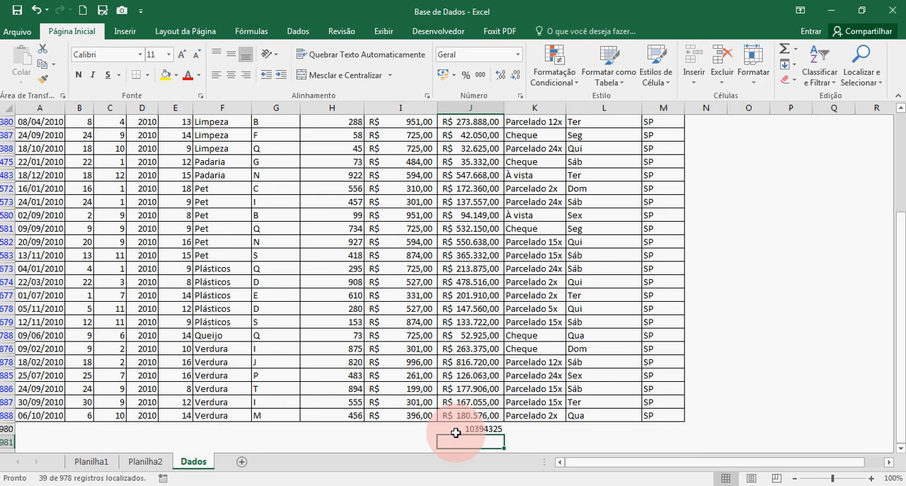
click(456, 429)
click(444, 76)
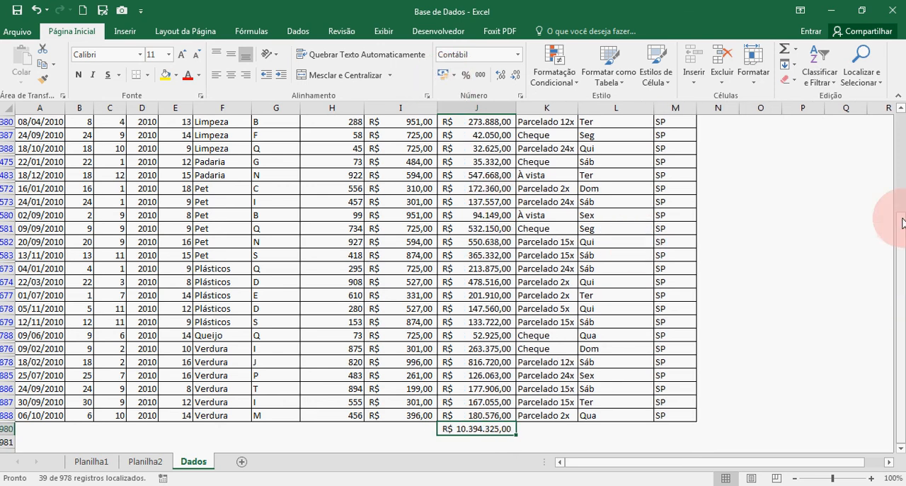
Change the Ano filter to show only 2011
drag(903, 223, 873, 79)
click(292, 175)
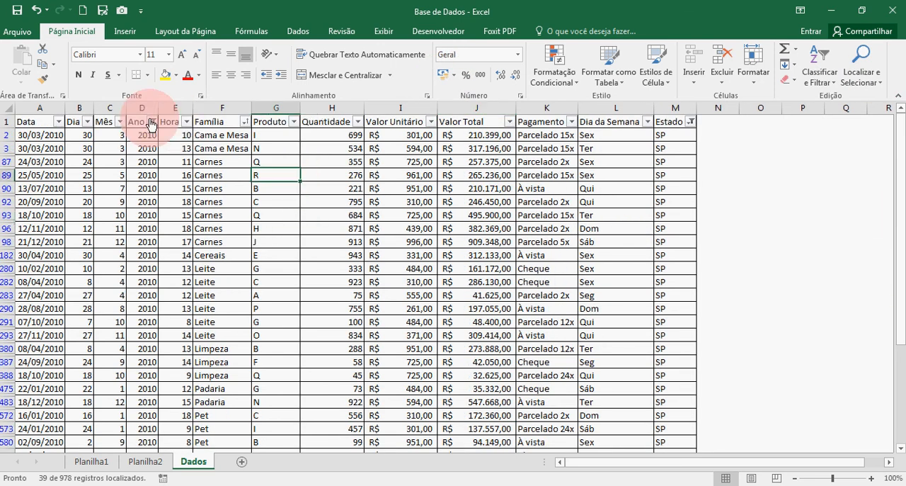
click(150, 125)
click(38, 251)
click(37, 272)
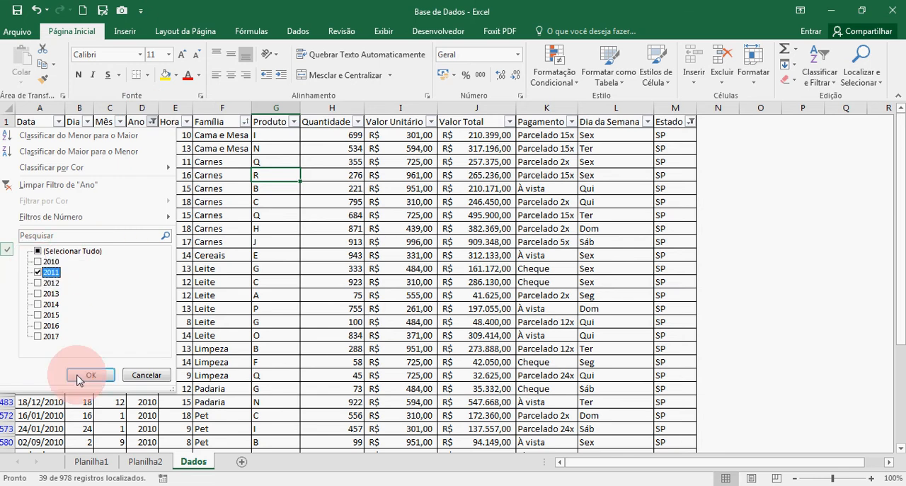
click(79, 377)
Check the subtotal beneath the Valor Total column for the filtered rows and inspect its formula
double_click(486, 240)
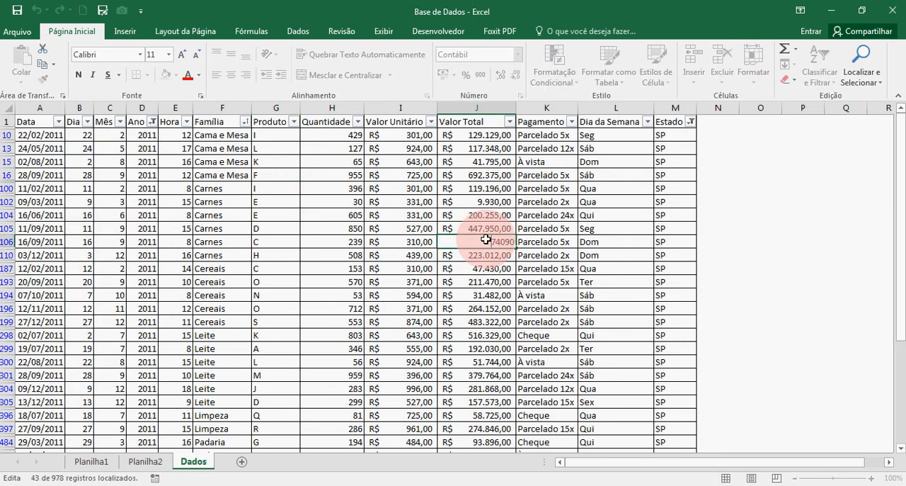
key(Escape)
key(Down)
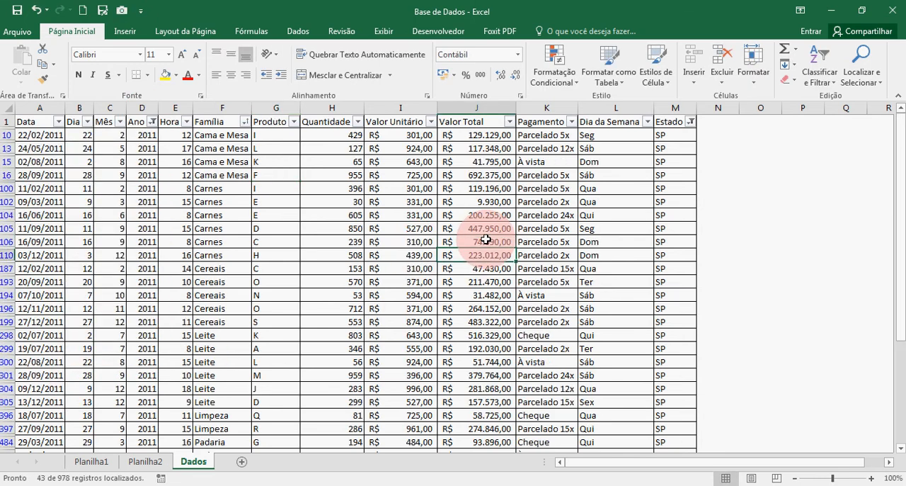
key(ctrl+Down)
key(Right)
key(Down)
key(Up)
key(Up)
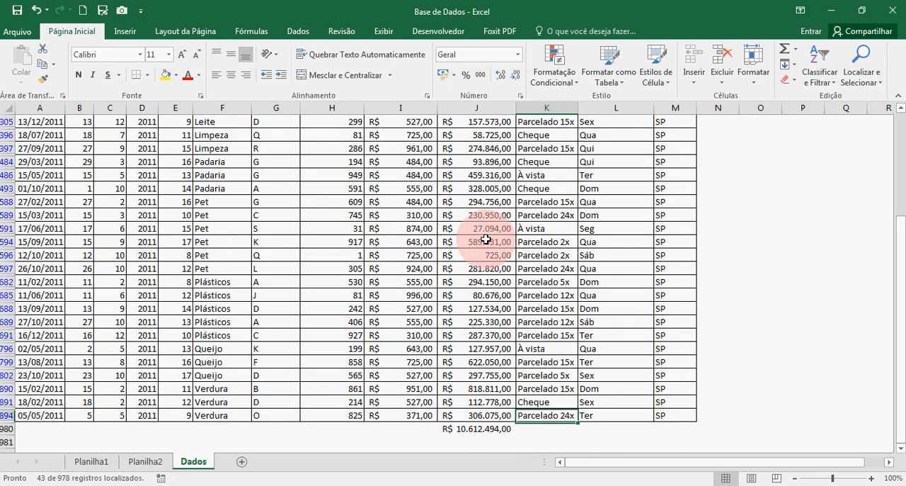
double_click(469, 428)
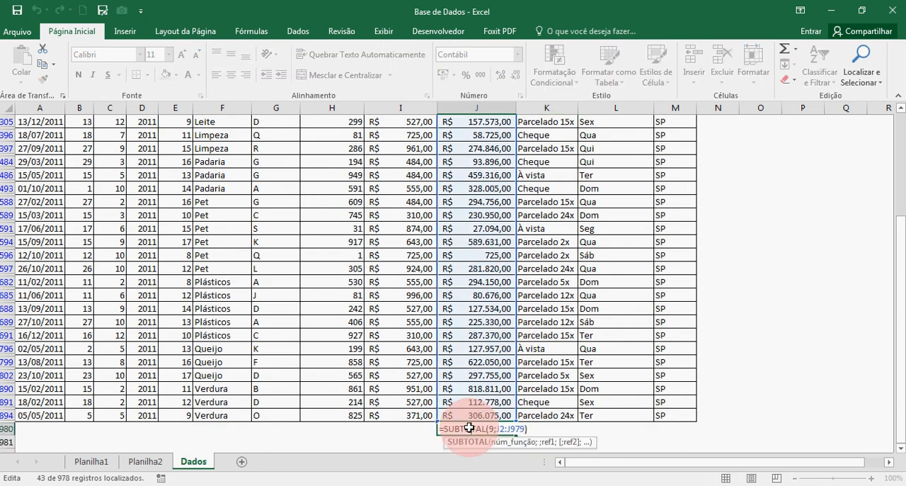
key(Return)
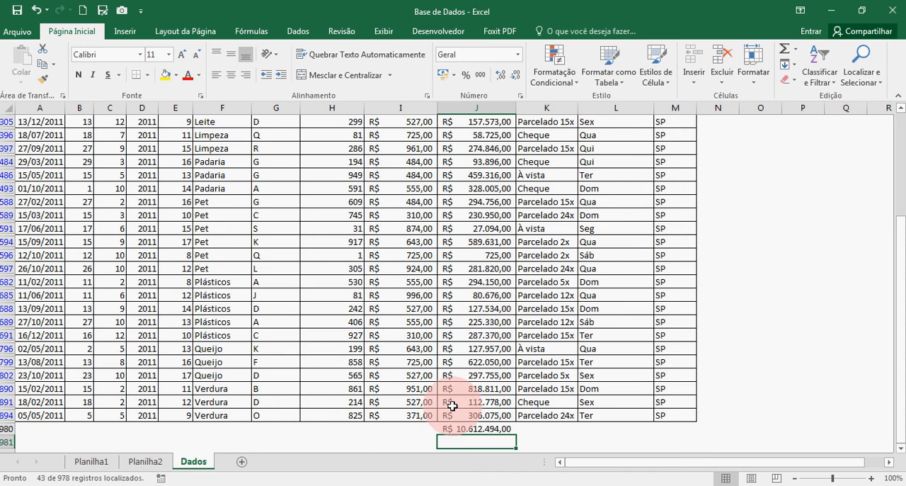
Delete the subtotal in J980 and return to the Planilha2 sheet
click(496, 427)
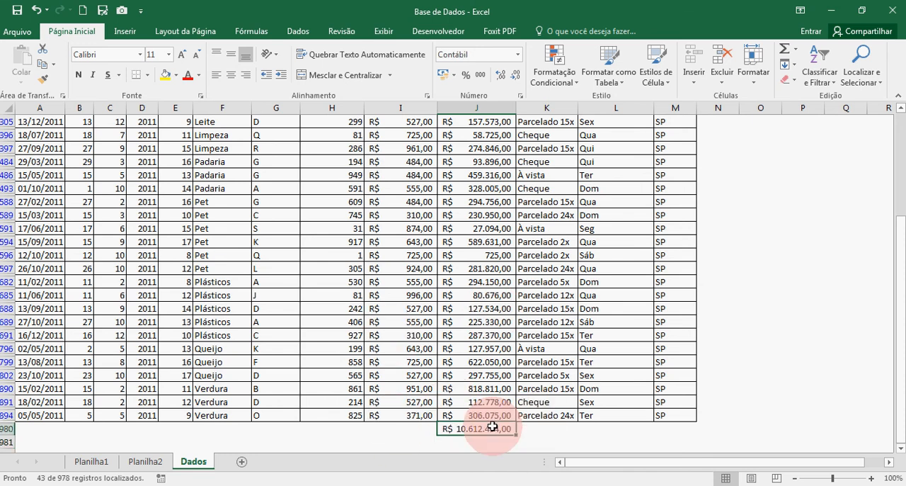
key(Delete)
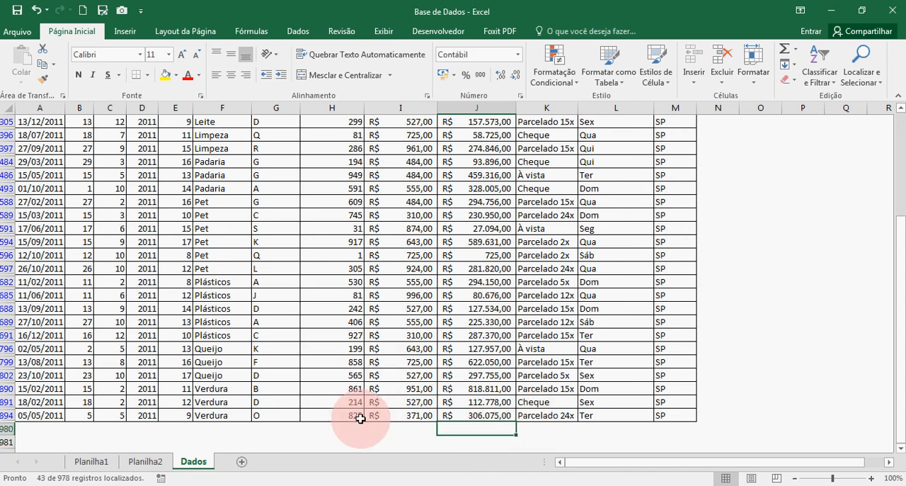
click(135, 460)
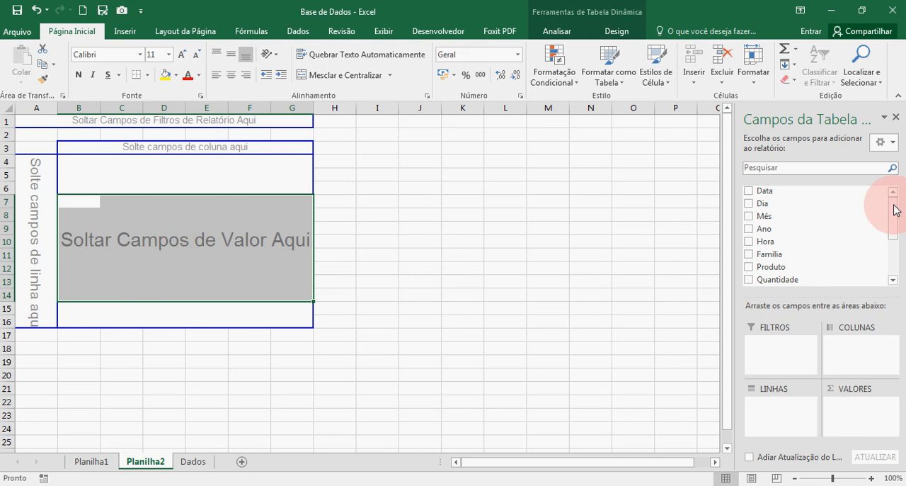
Add the Estado field to the pivot table's rows area
drag(896, 206, 897, 255)
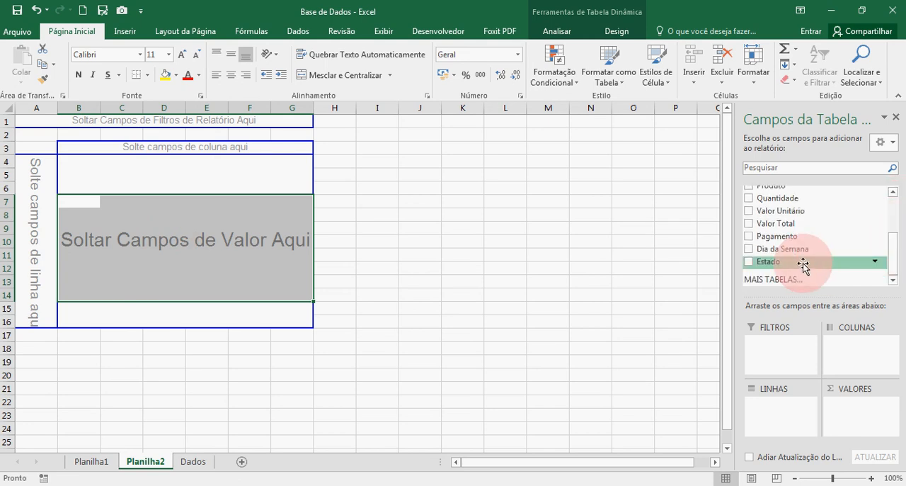
drag(803, 264, 786, 416)
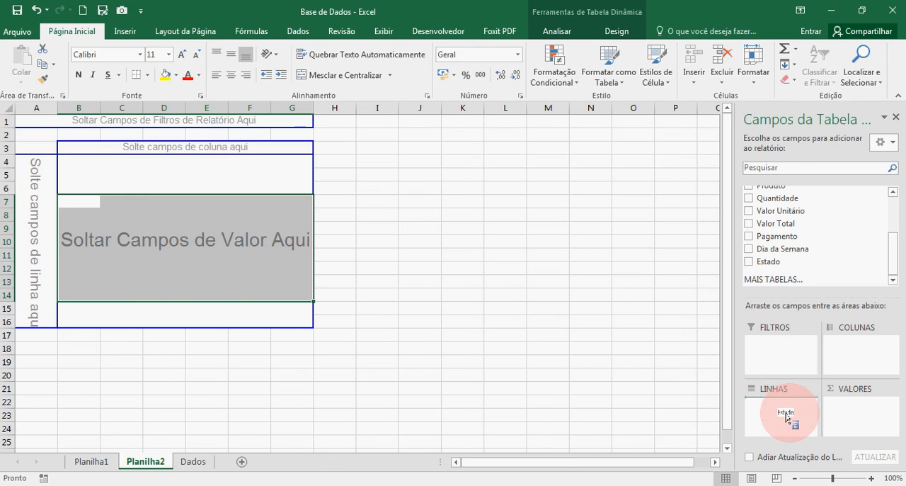
drag(786, 416, 793, 412)
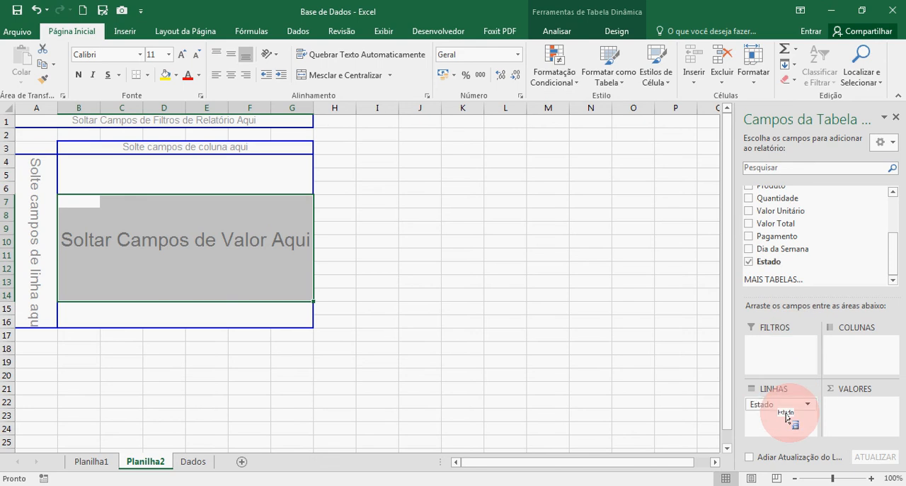
Filter the Estado row labels of the pivot table to exclude the (vazio) item
click(47, 178)
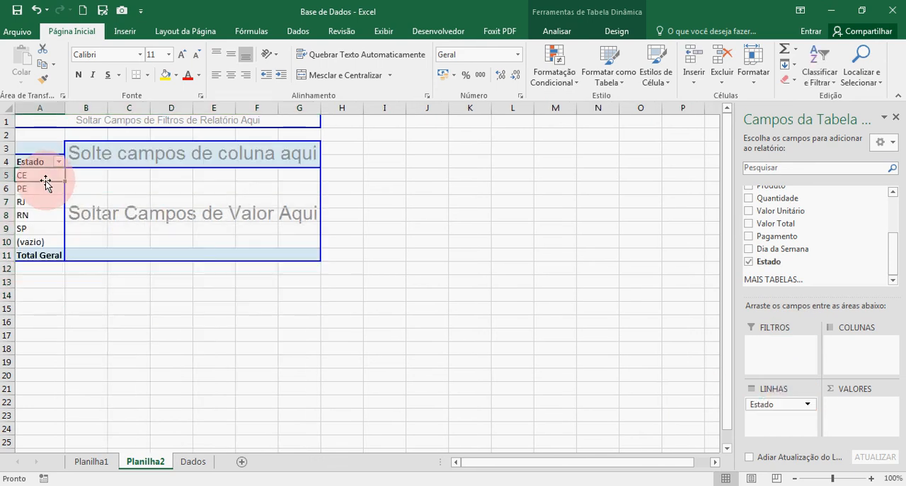
click(45, 190)
click(43, 205)
click(42, 219)
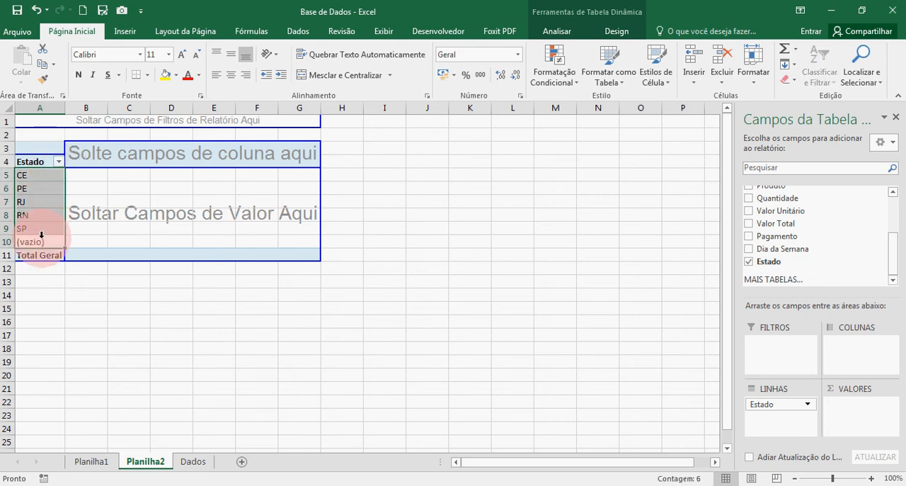
click(59, 162)
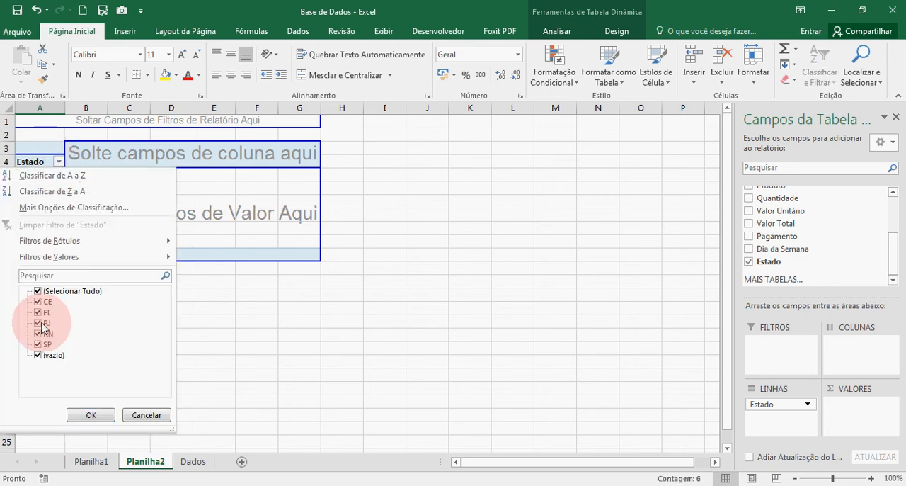
click(37, 354)
click(93, 412)
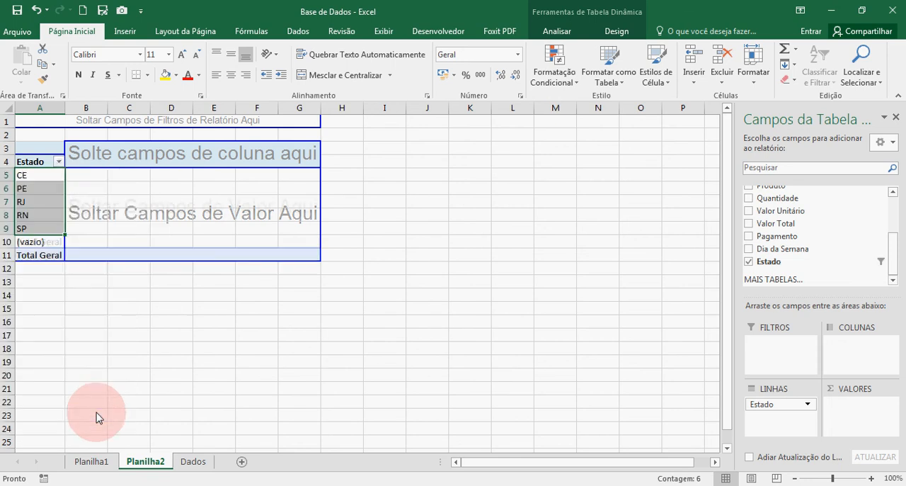
click(151, 266)
drag(5, 194, 5, 193)
click(51, 205)
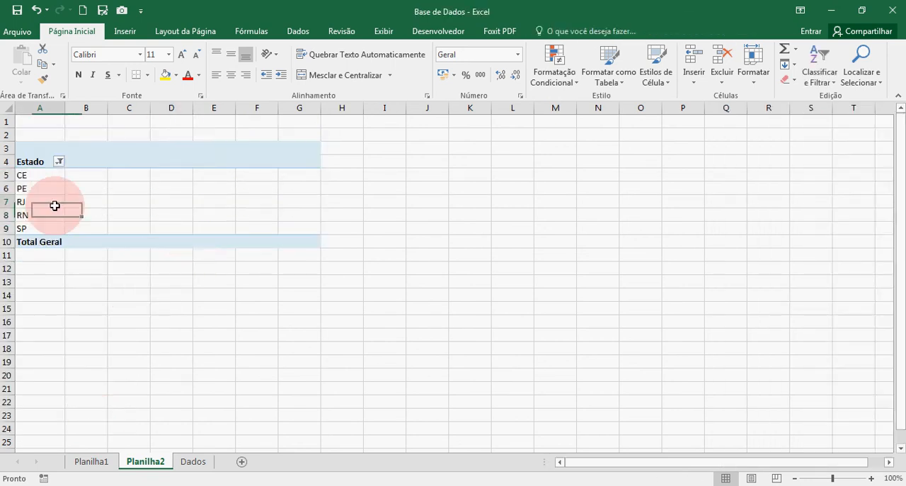
click(44, 177)
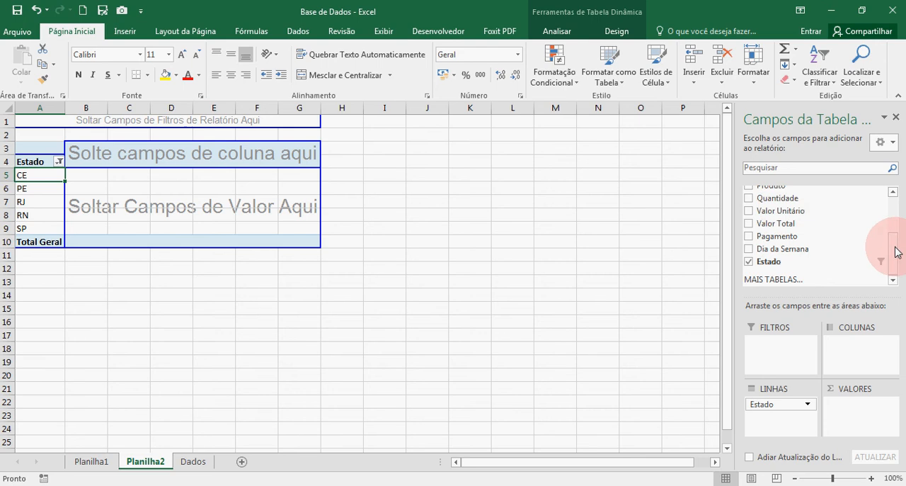
Add the Ano field to the pivot table's columns area and look over the year headings
drag(891, 247, 894, 211)
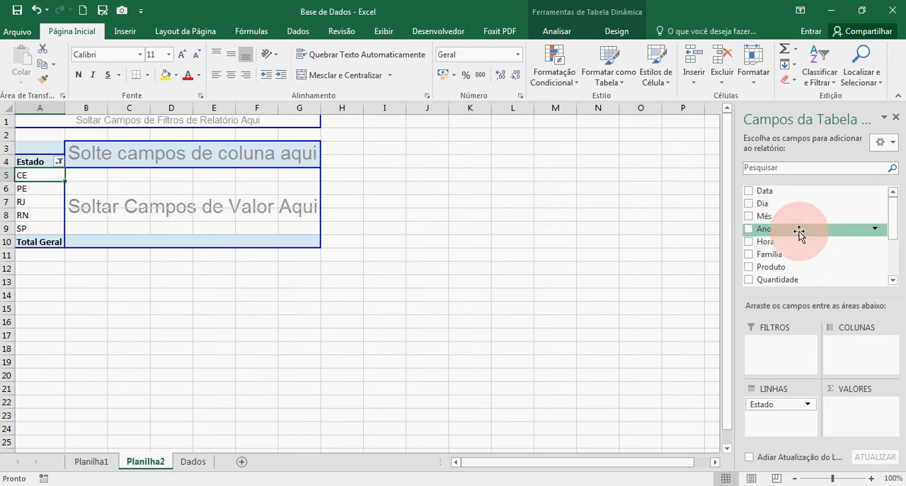
drag(798, 233, 845, 341)
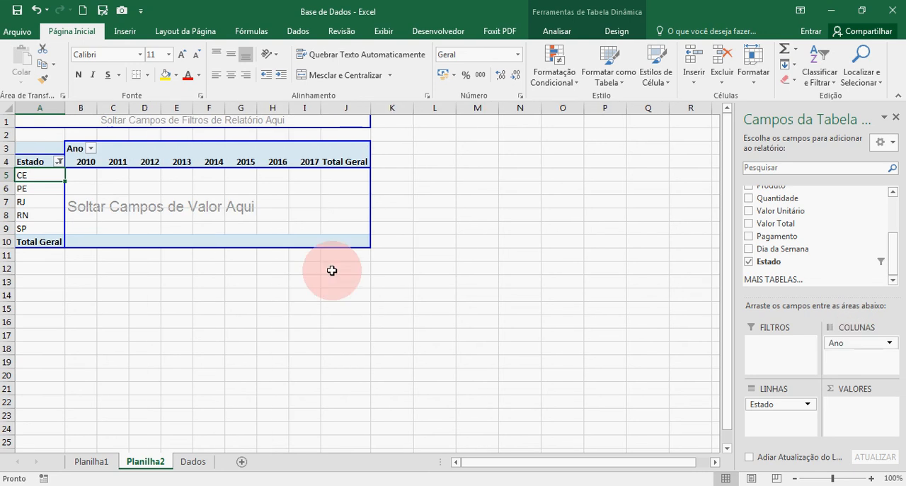
drag(83, 164, 303, 163)
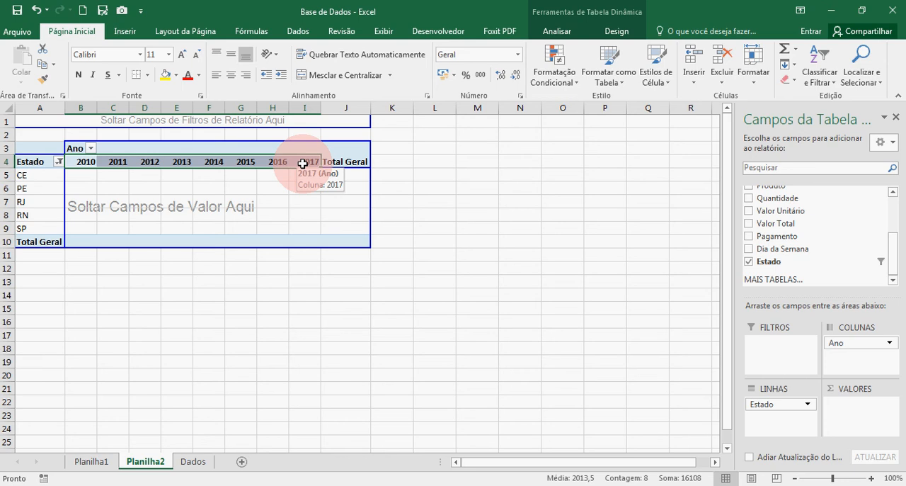
Filter the pivot table's Estado row labels to show only SP
click(21, 189)
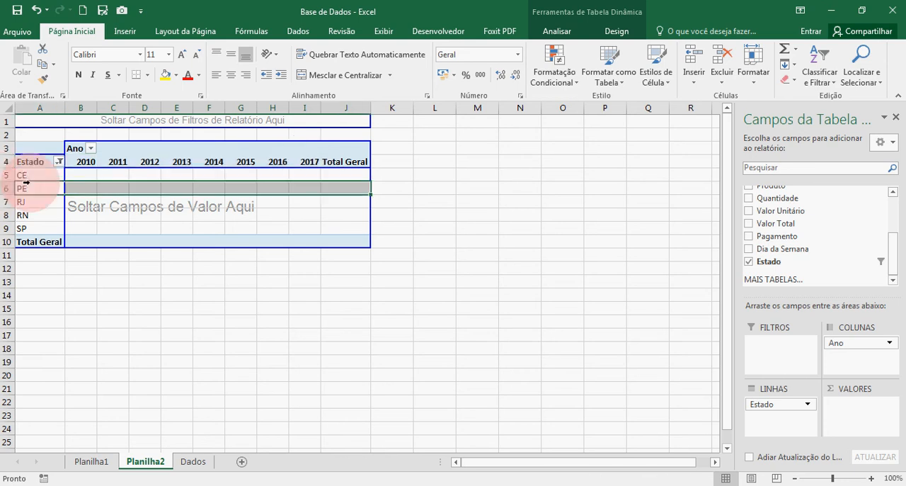
click(61, 162)
click(39, 302)
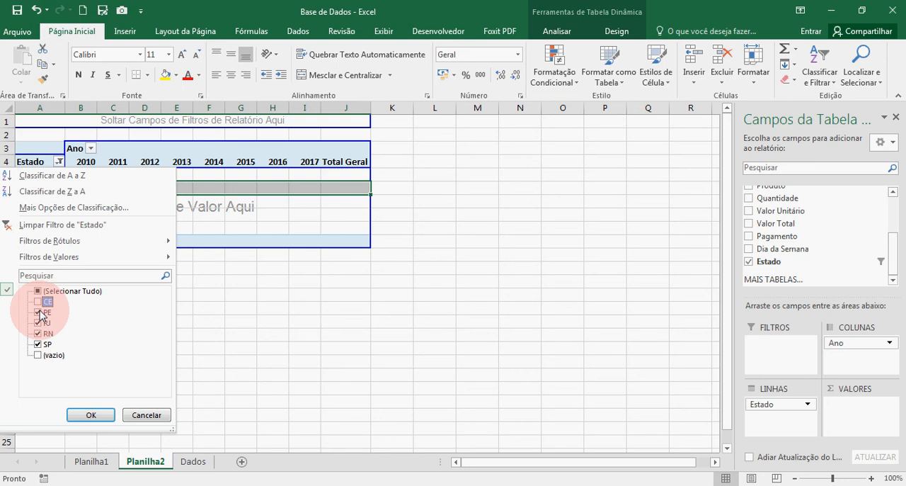
click(39, 312)
click(38, 322)
click(39, 333)
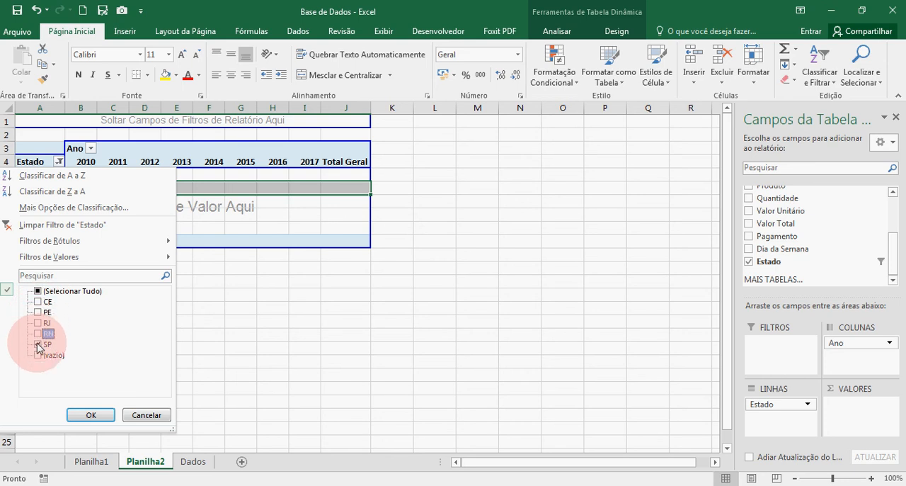
click(88, 414)
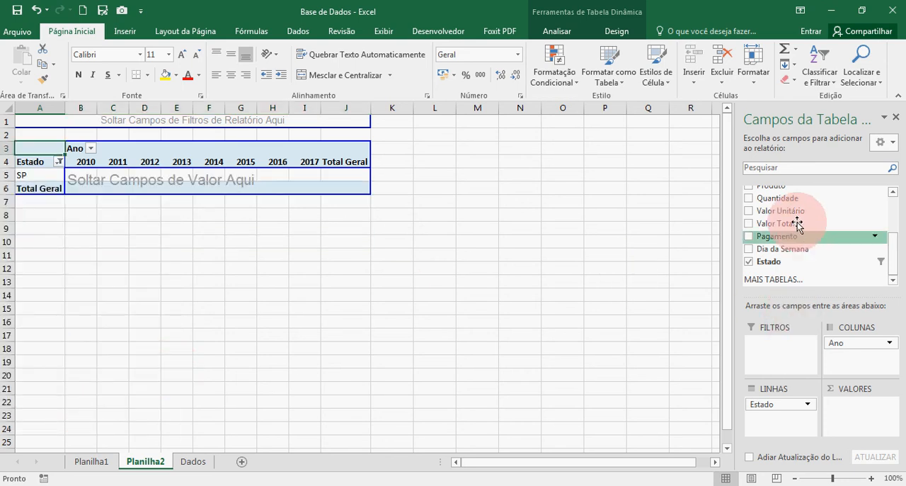
Add the Valor Total field to the pivot table's values area and check SP's value for 2010
drag(794, 227, 855, 420)
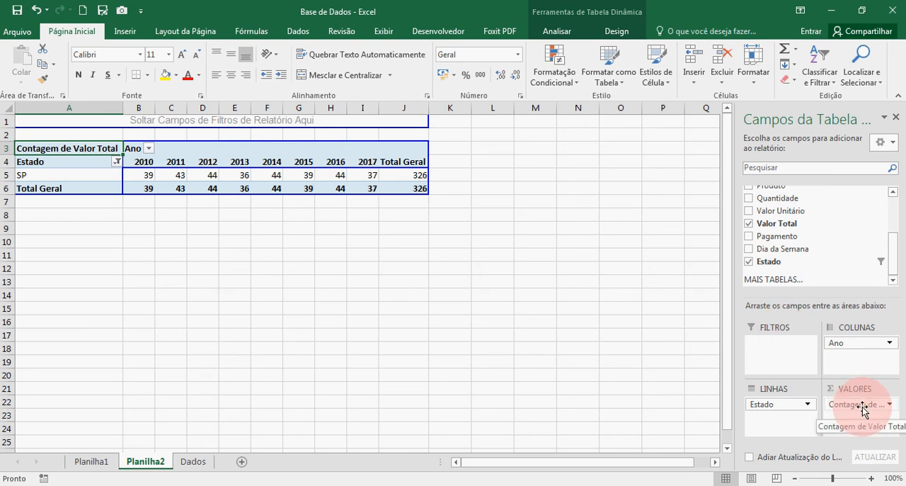
click(64, 182)
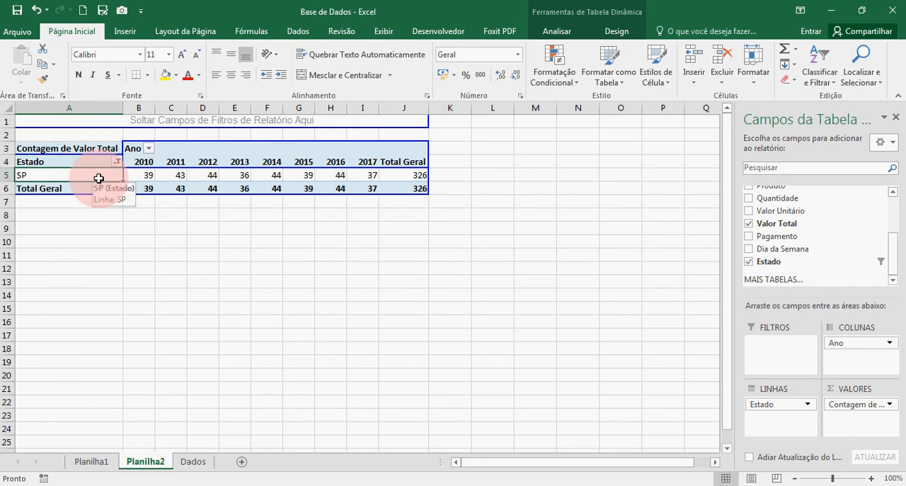
click(136, 175)
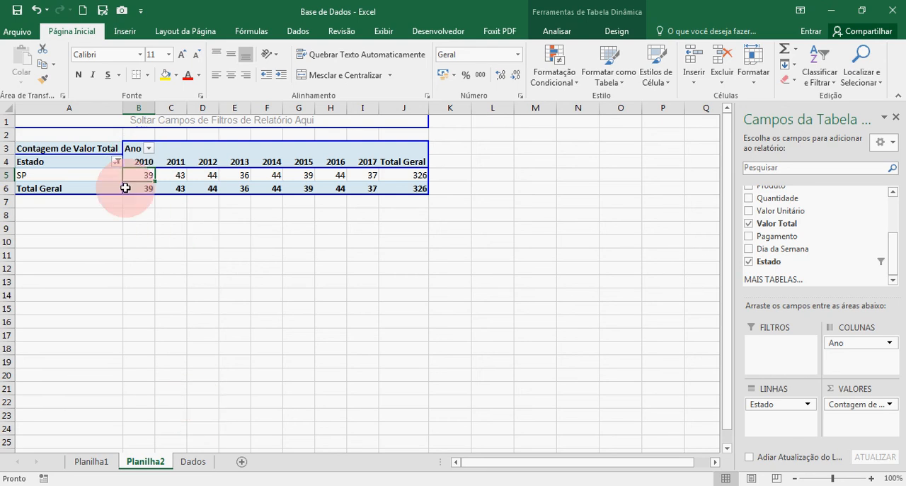
Switch to the Dados sheet and change its Ano column filter to show only 2010
click(193, 464)
drag(900, 266, 896, 119)
click(163, 462)
click(191, 466)
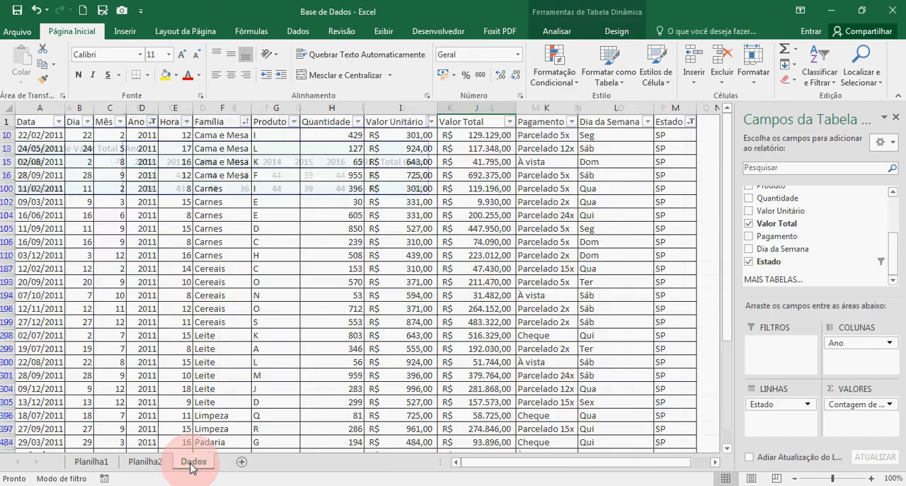
click(152, 121)
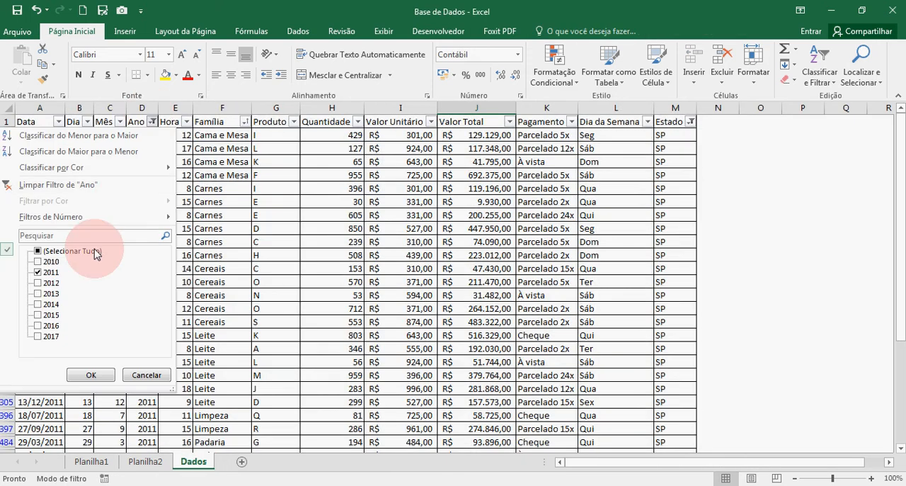
click(37, 262)
click(38, 272)
click(91, 374)
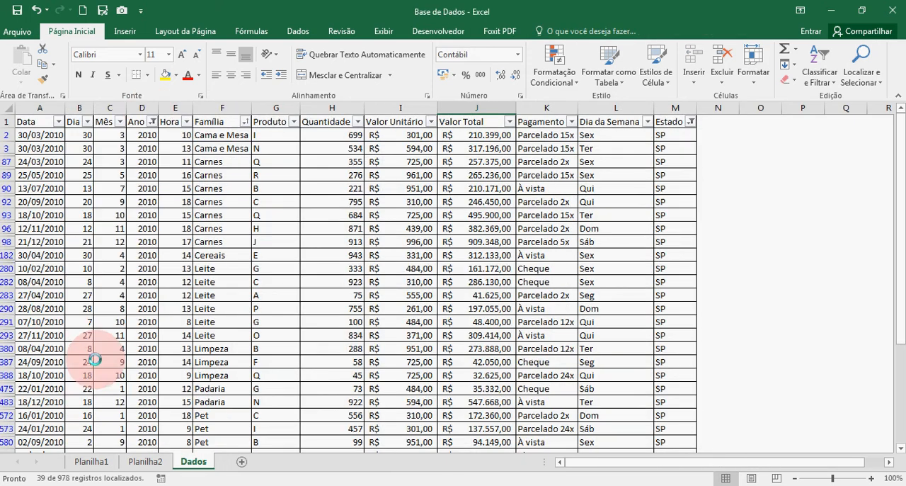
Select all filtered Valor Total values from J2 down to check their count and sum, and return to Planilha2
click(473, 135)
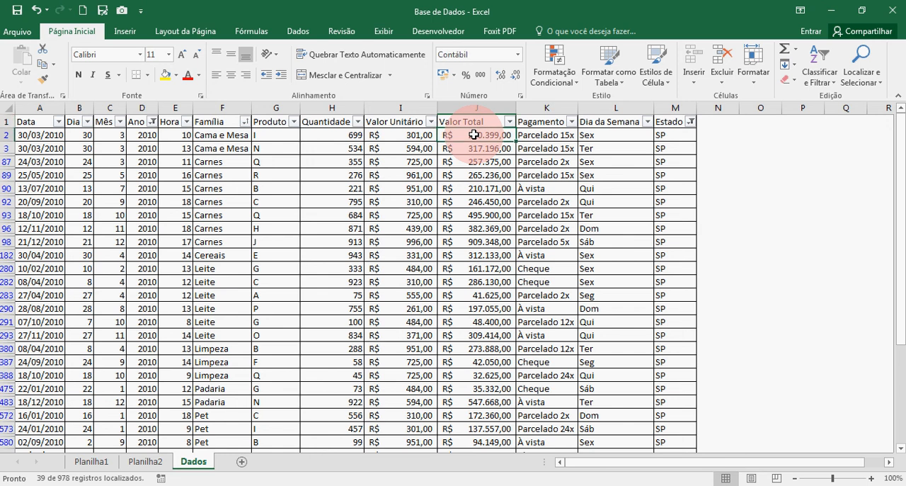
key(ctrl+shift+Down)
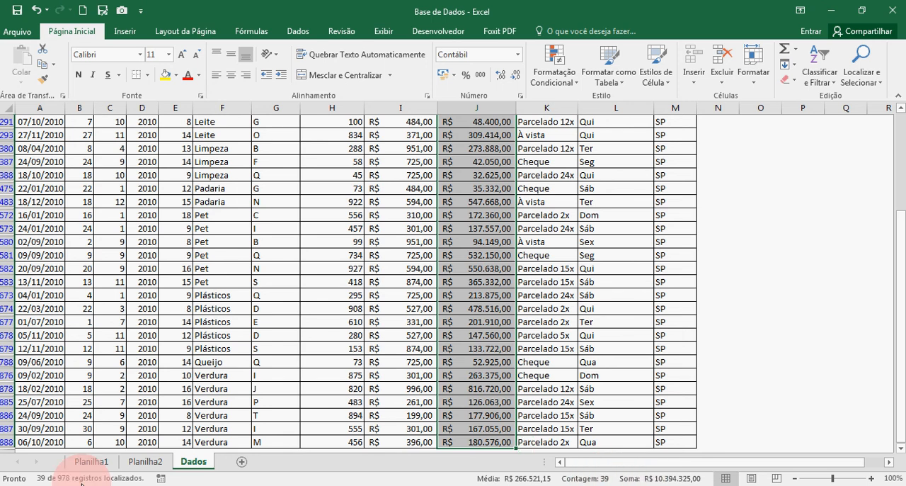
click(149, 461)
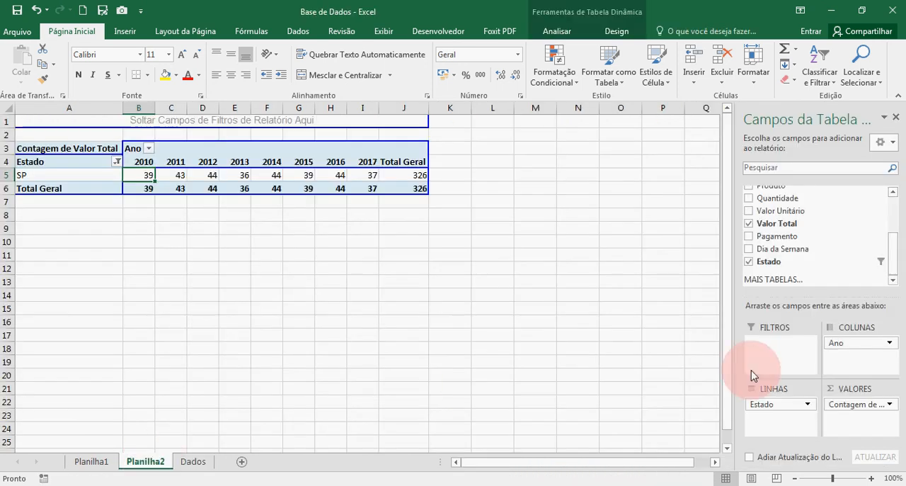
Summarize the pivot table's Valor Total field by Soma and give it the Contábil number format with R$ and two decimals
click(890, 406)
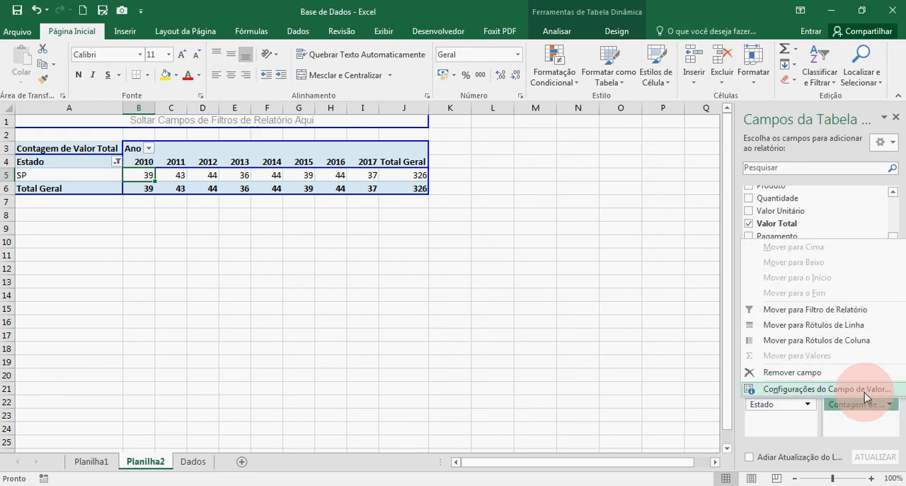
click(864, 391)
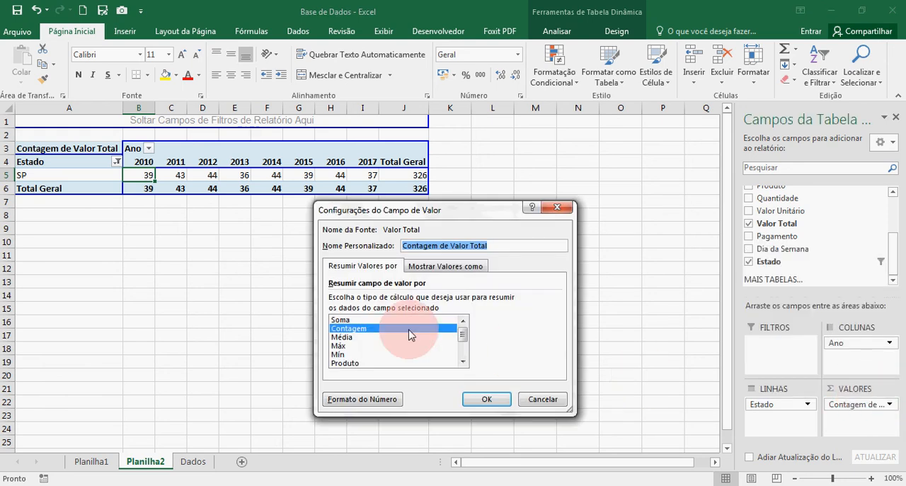
click(395, 320)
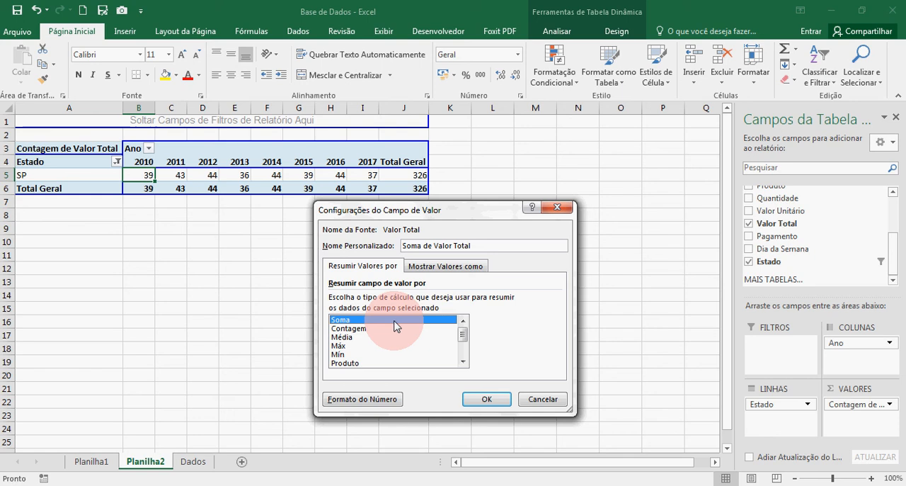
click(356, 401)
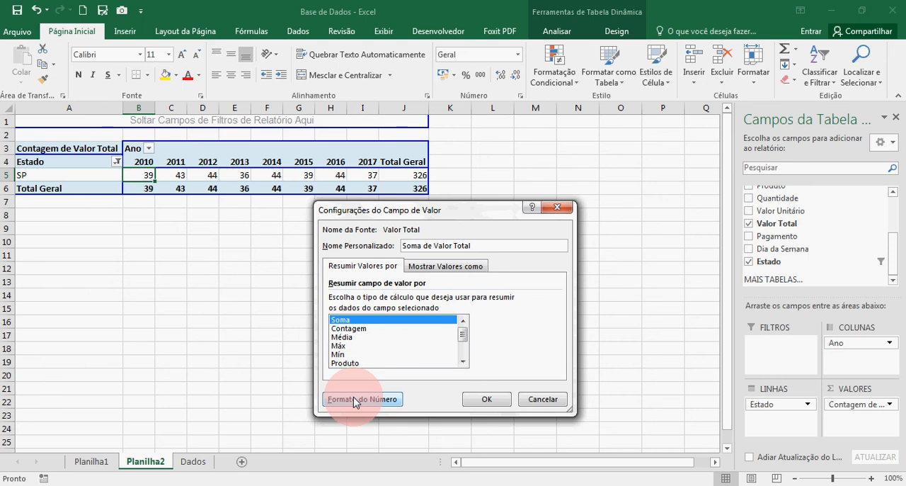
click(354, 402)
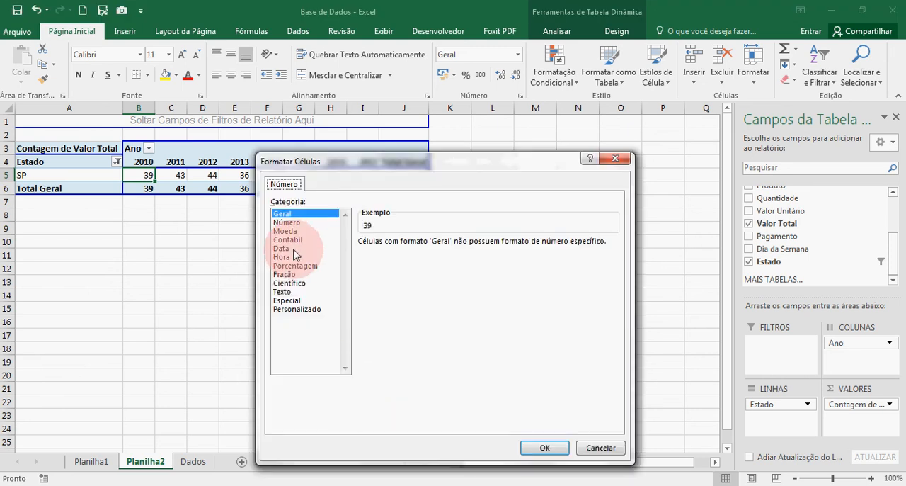
click(297, 239)
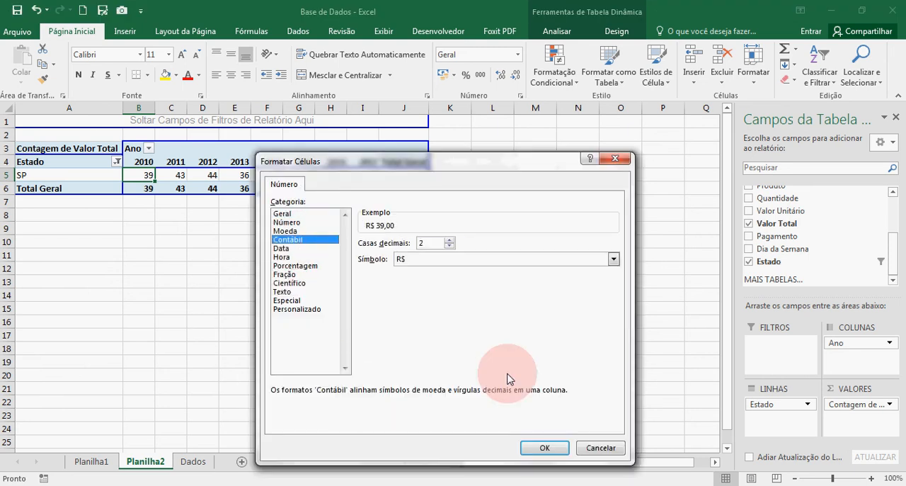
click(545, 448)
click(505, 402)
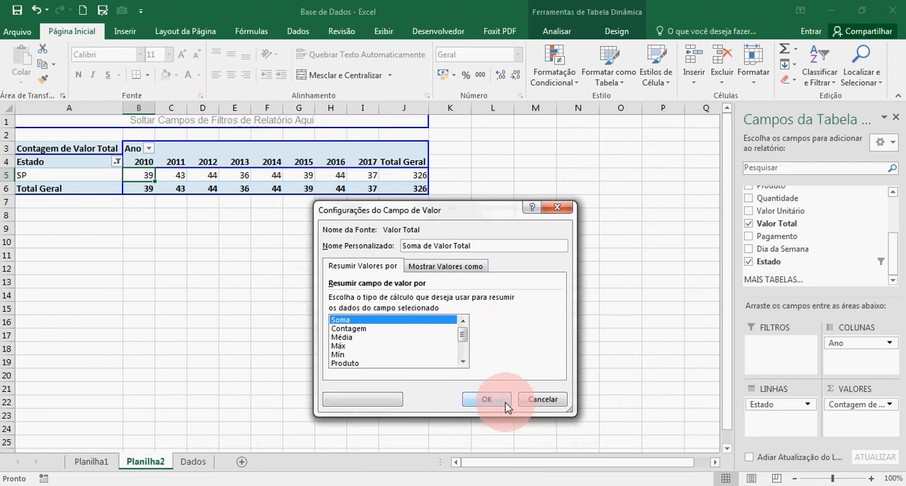
Close the pivot table field list and review SP's sums across 2010 to 2012
click(895, 118)
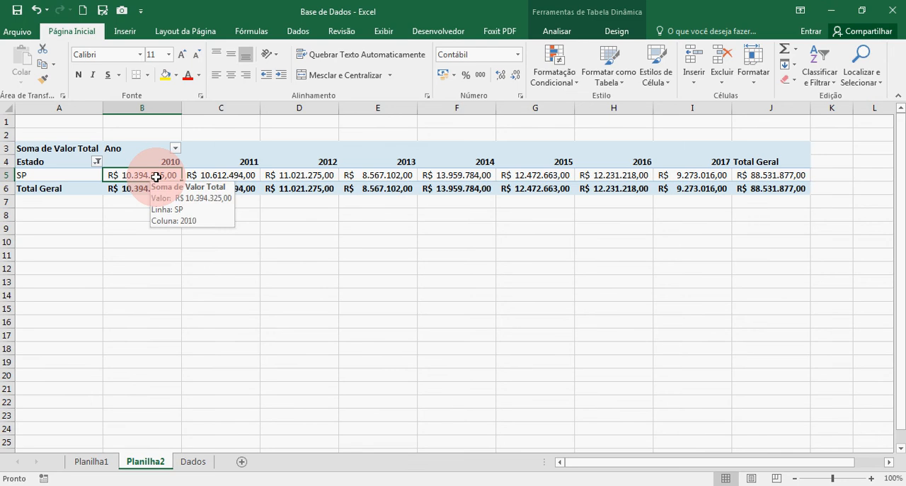
key(Right)
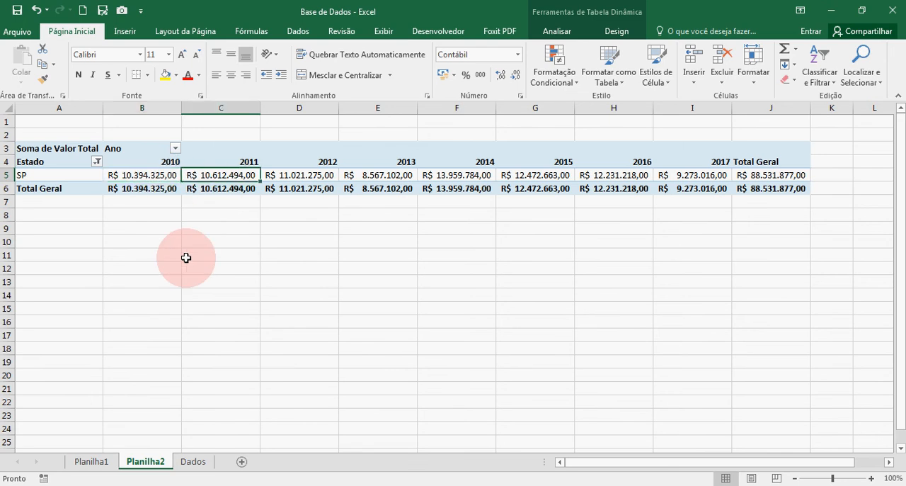
key(Right)
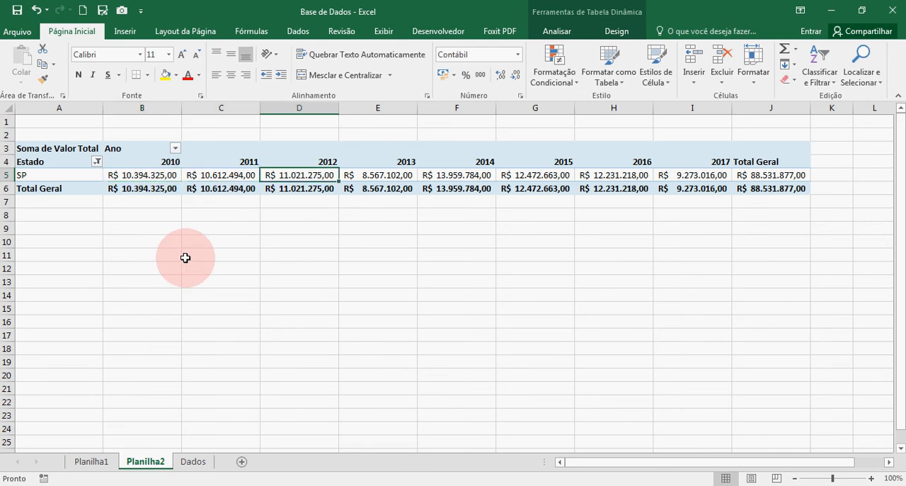
Change the pivot table's Estado filter to include every state except (vazio)
click(98, 164)
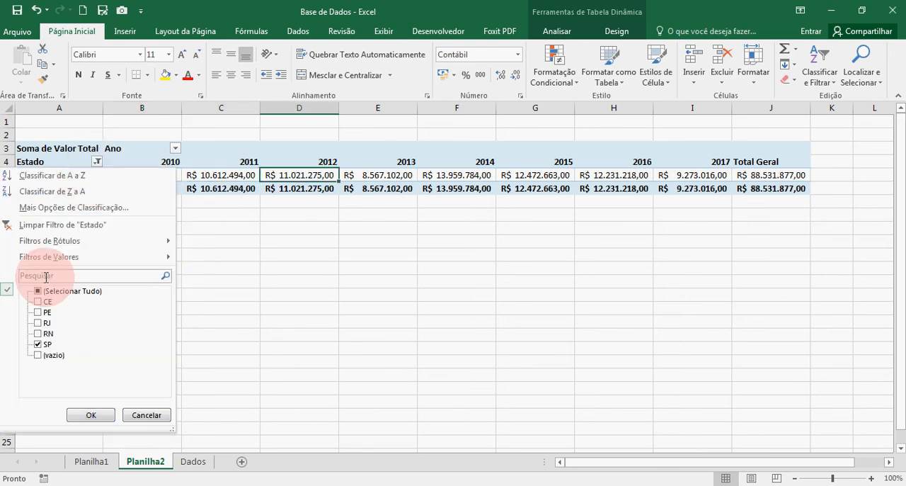
click(320, 278)
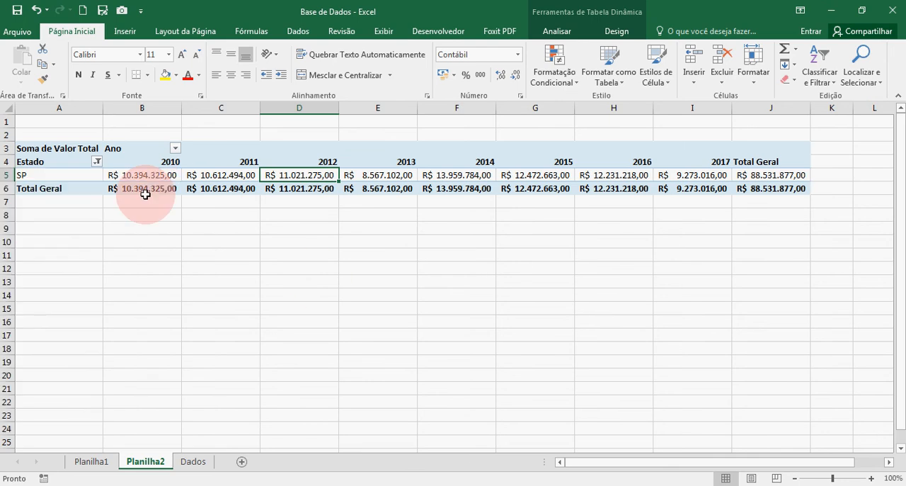
click(97, 162)
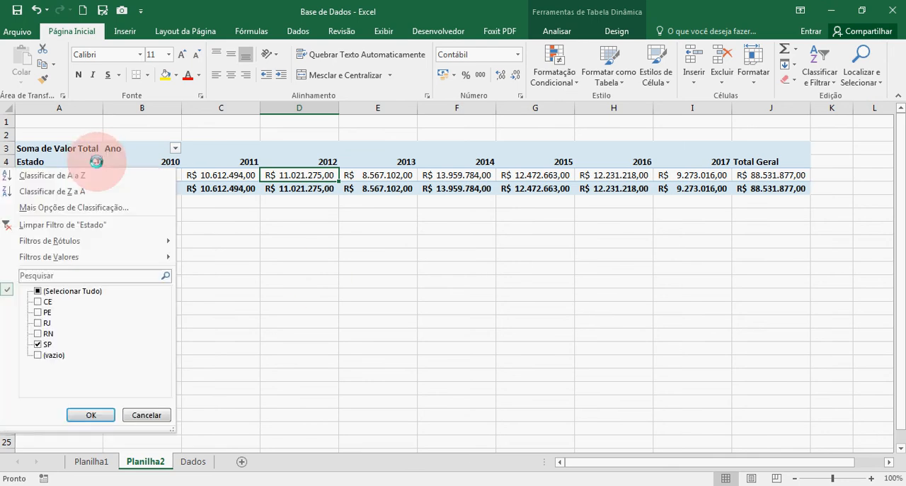
click(38, 291)
click(38, 355)
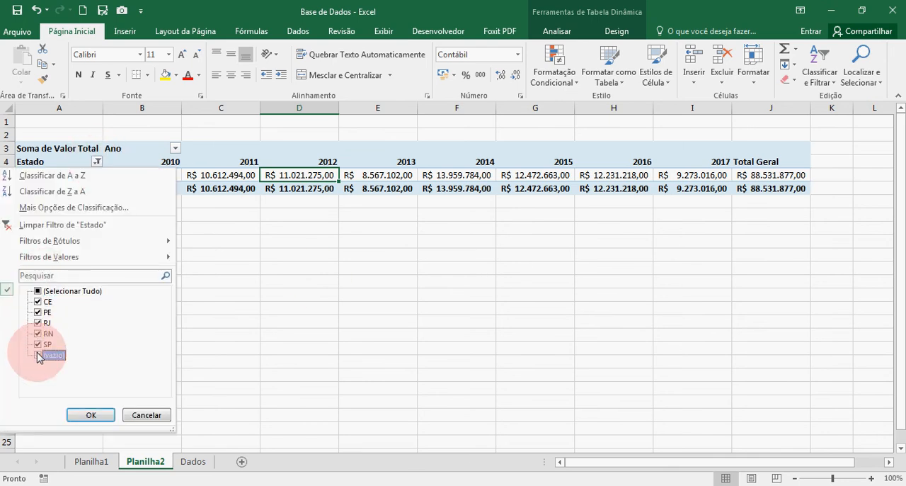
click(90, 415)
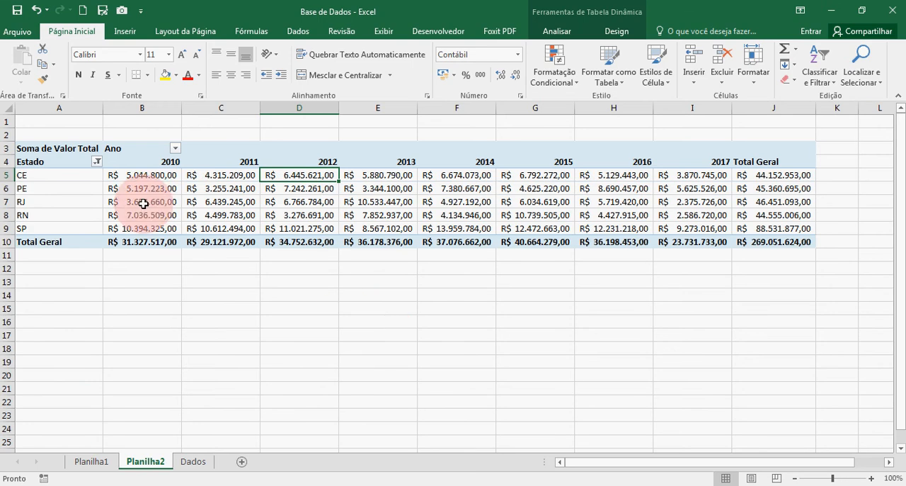
Examine the pivot table's yearly sales sums by state, going across the PE row and into the RN row
mouse_move(149, 181)
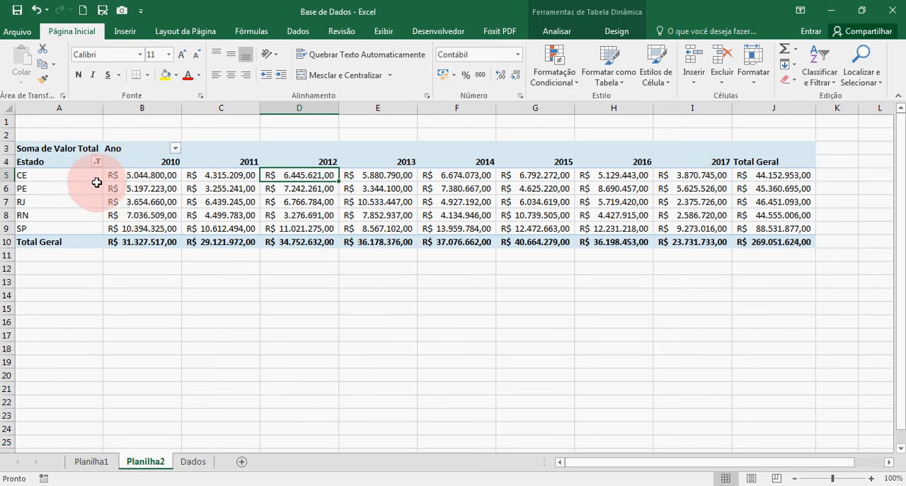
click(60, 180)
click(132, 182)
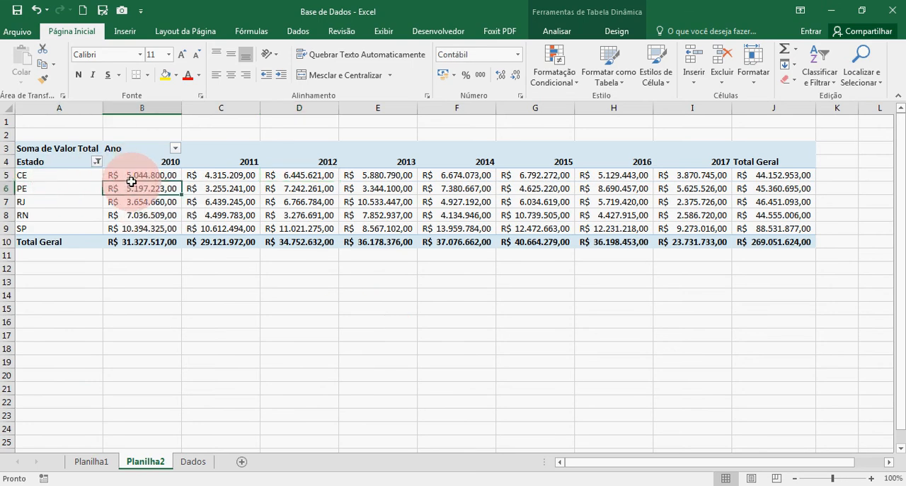
key(Right)
key(Right)
key(Right)
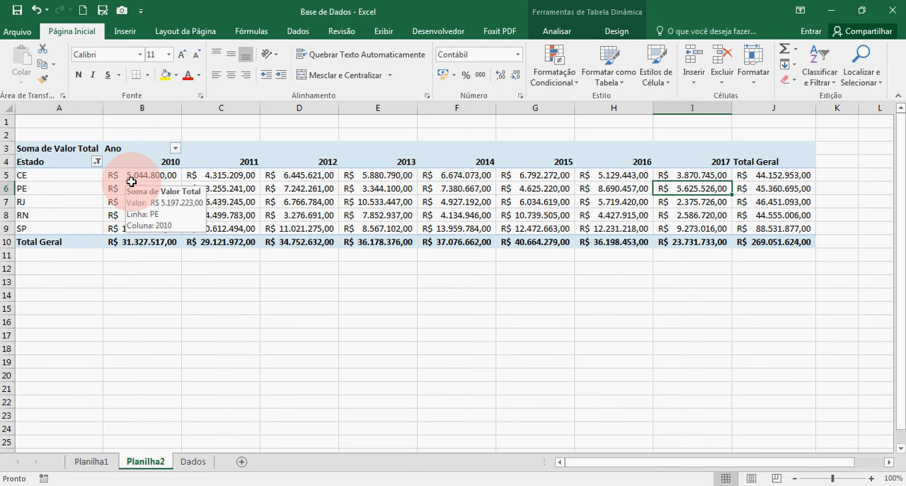
click(131, 182)
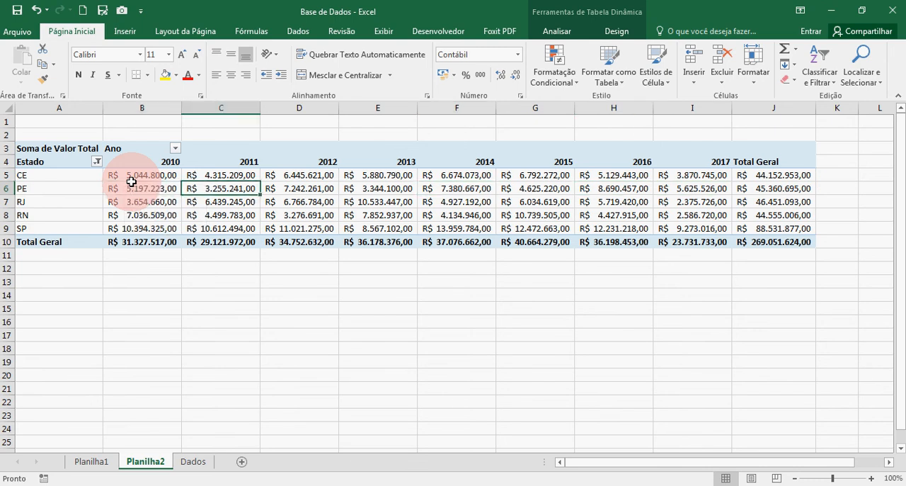
click(385, 216)
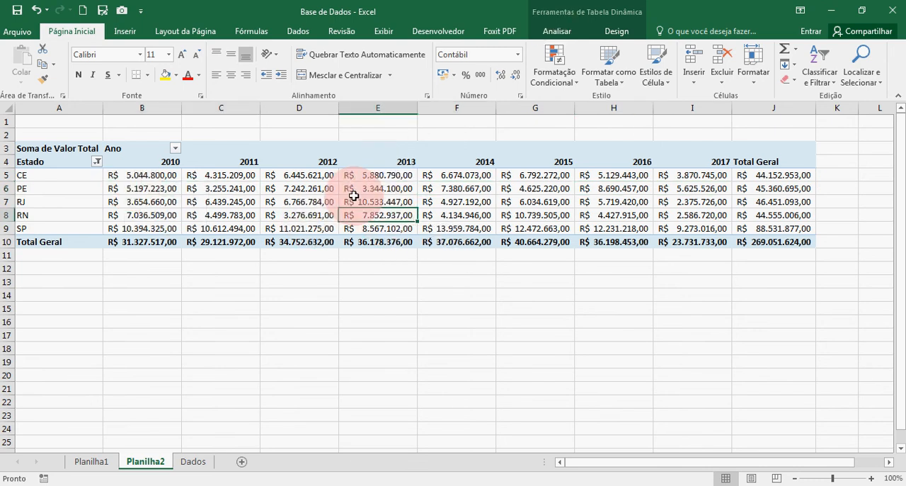
click(530, 330)
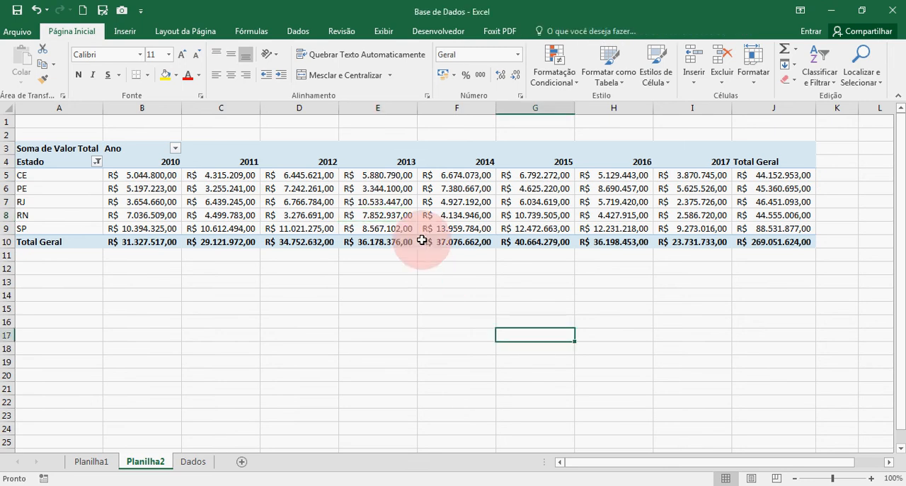
text(jdfngjudbgudbgudbgudbgjdbgj)
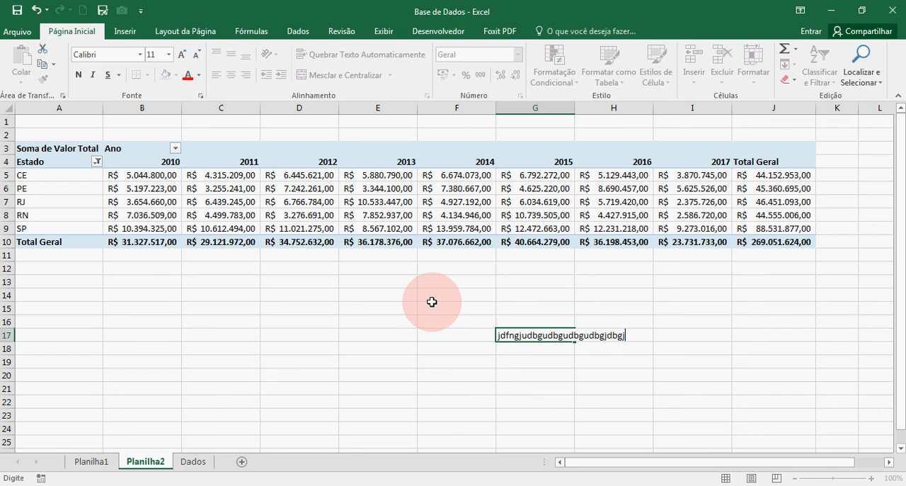
key(BackSpace)
key(BackSpace)
key(BackSpace)
key(BackSpace)
key(BackSpace)
key(BackSpace)
key(BackSpace)
key(BackSpace)
key(BackSpace)
key(BackSpace)
key(BackSpace)
key(BackSpace)
key(BackSpace)
key(BackSpace)
key(BackSpace)
key(BackSpace)
key(BackSpace)
key(BackSpace)
key(BackSpace)
key(BackSpace)
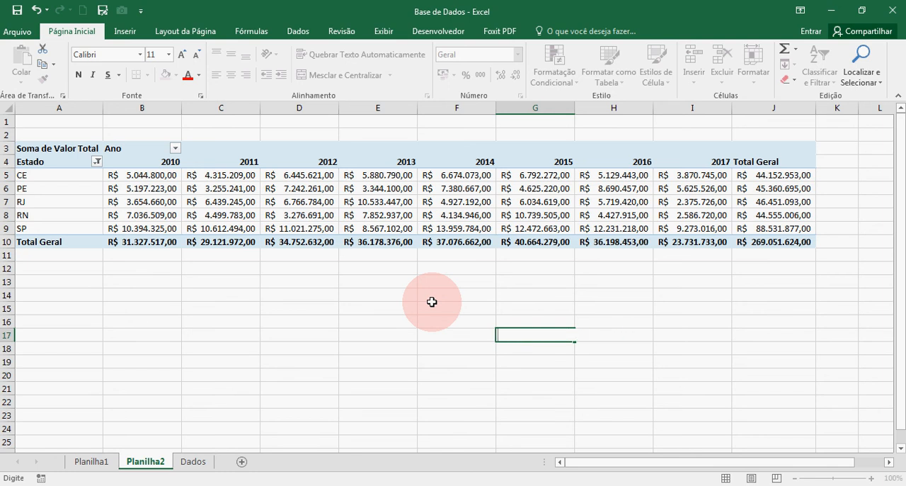
key(Return)
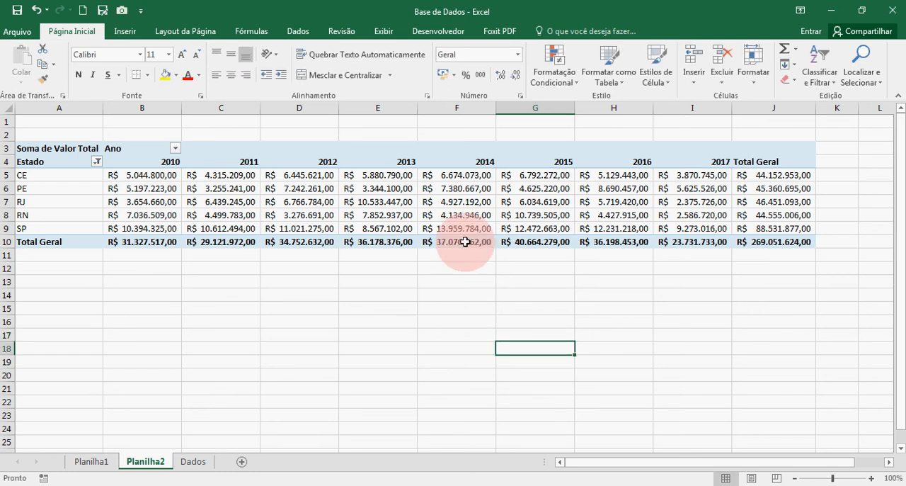
Try to delete RN's 2014 value inside the pivot table
click(458, 216)
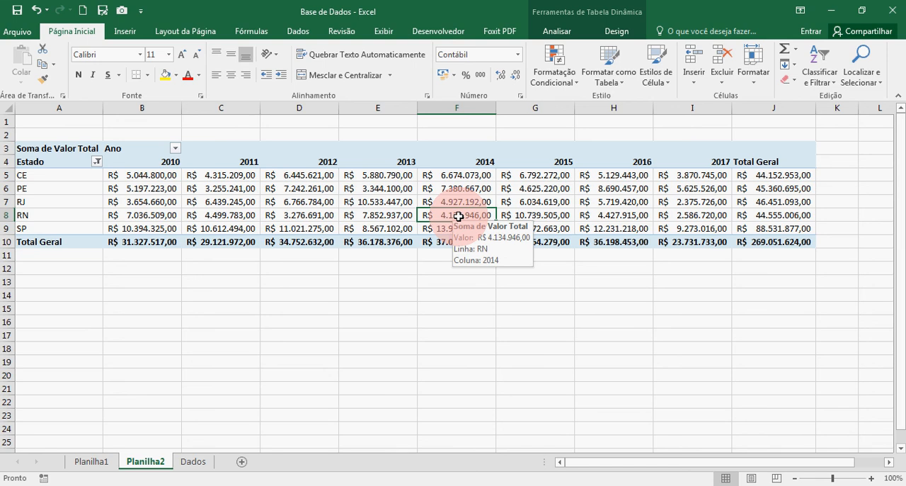
key(Delete)
key(Return)
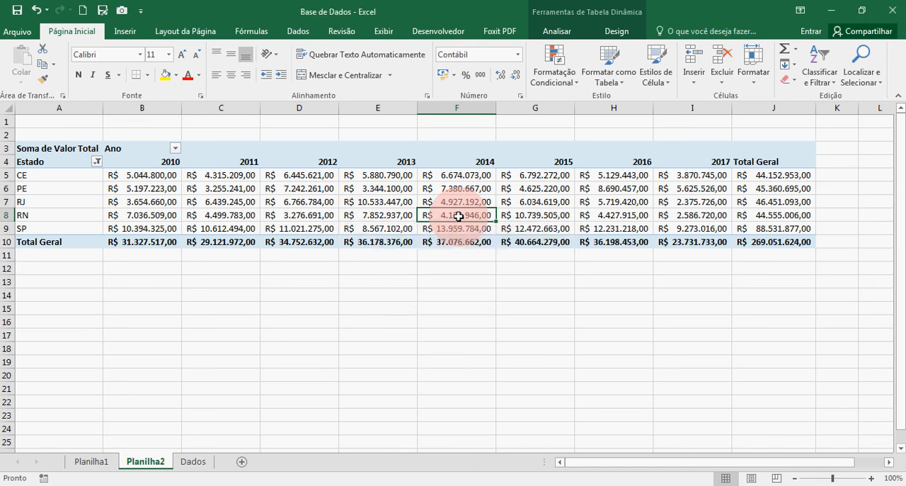
key(Delete)
key(Return)
key(Delete)
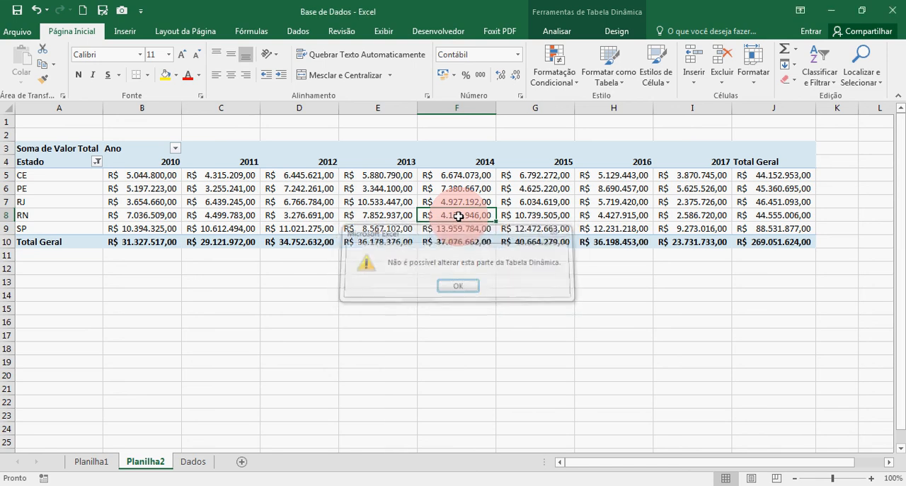
key(Return)
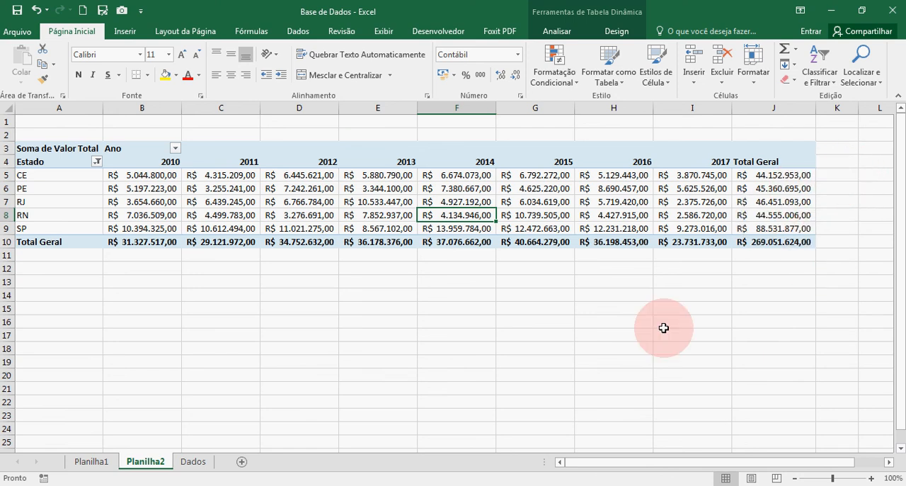
Select a cell inside the pivot table and show its field list again
click(658, 202)
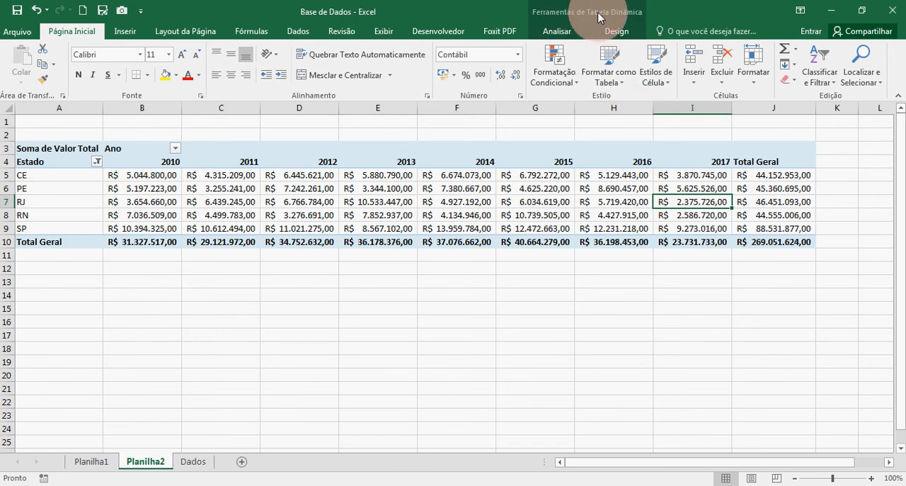
click(556, 297)
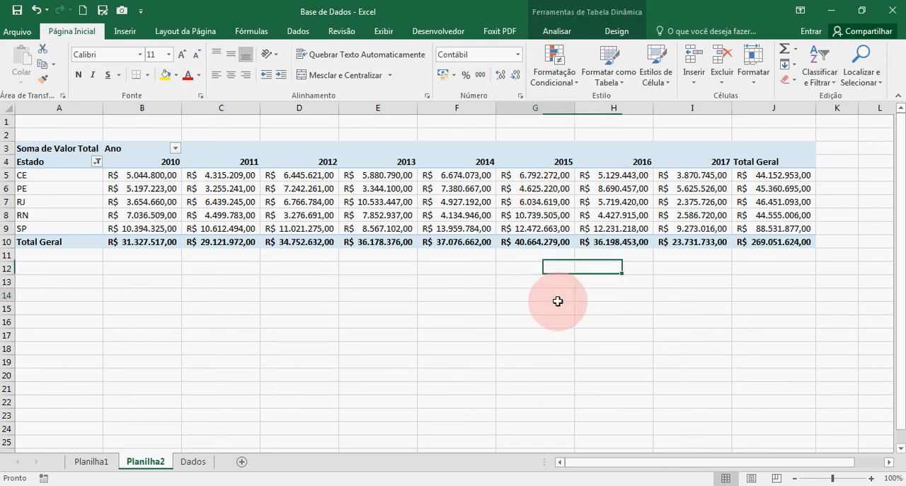
click(559, 175)
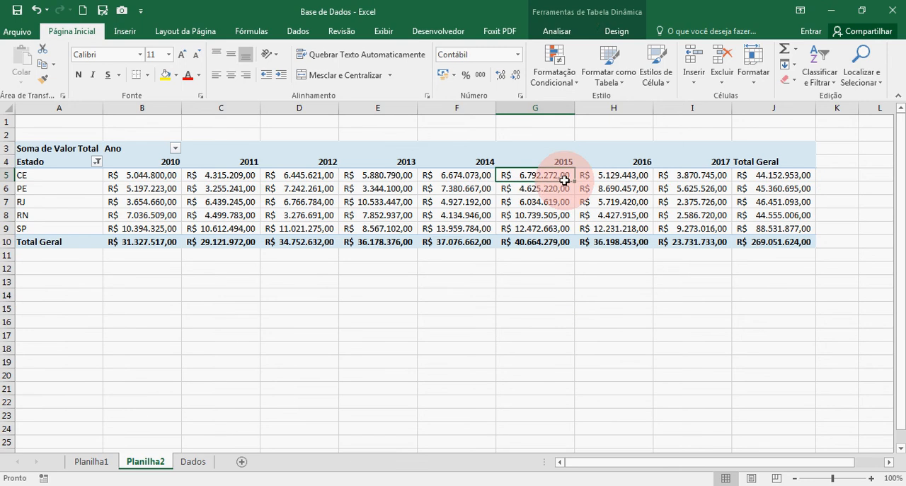
click(567, 32)
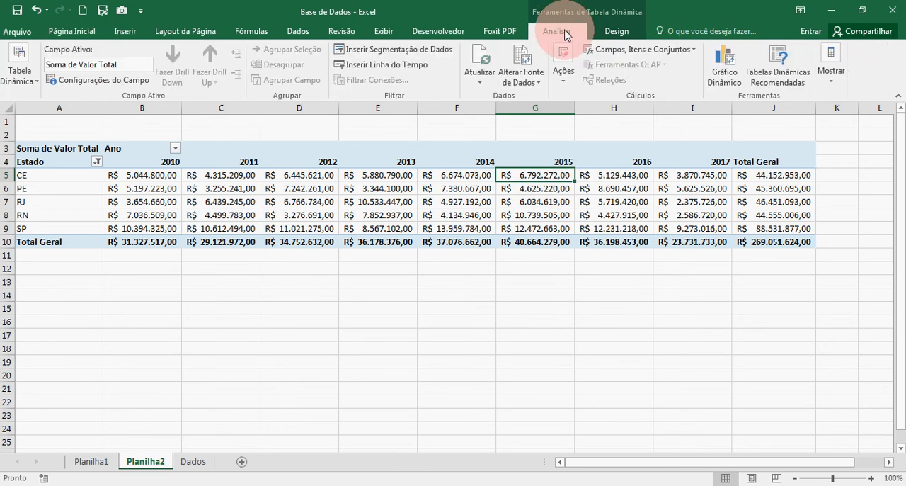
click(842, 77)
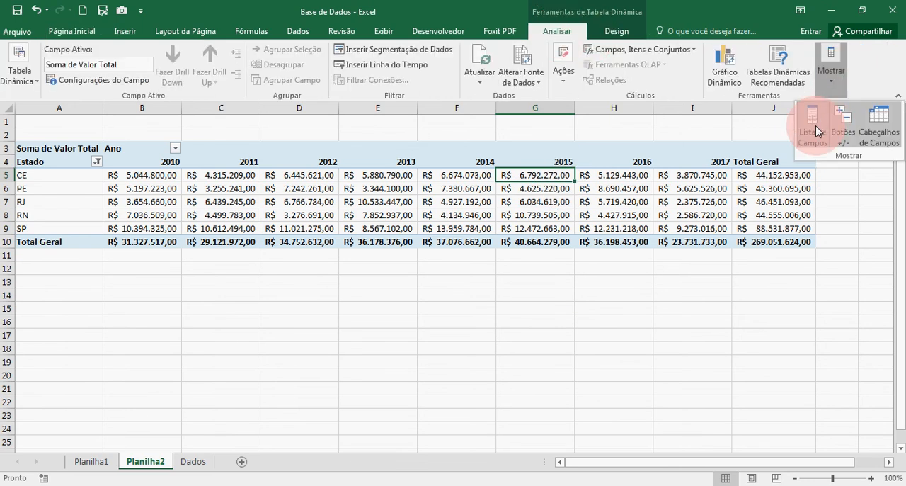
click(817, 132)
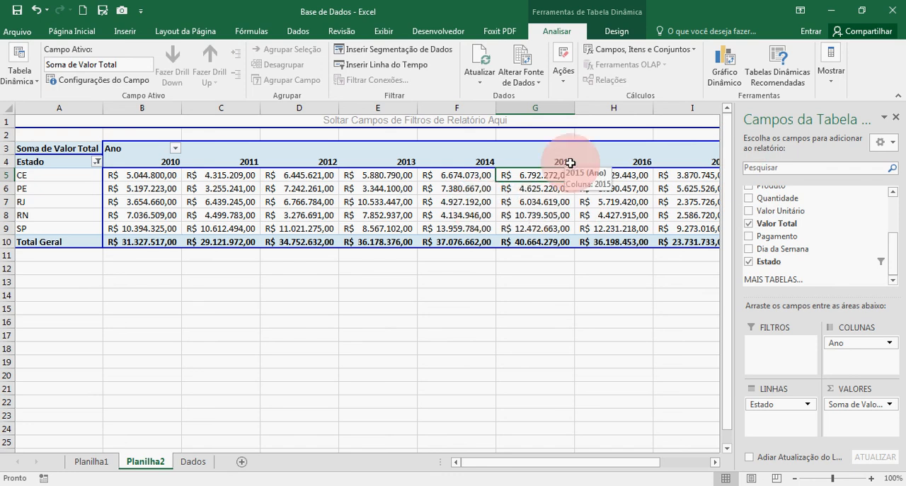
Swap Ano and Estado between the pivot table's rows and columns, and nest Estado beneath Ano in the rows
mouse_move(538, 461)
mouse_down()
mouse_move(587, 462)
mouse_move(541, 465)
mouse_up()
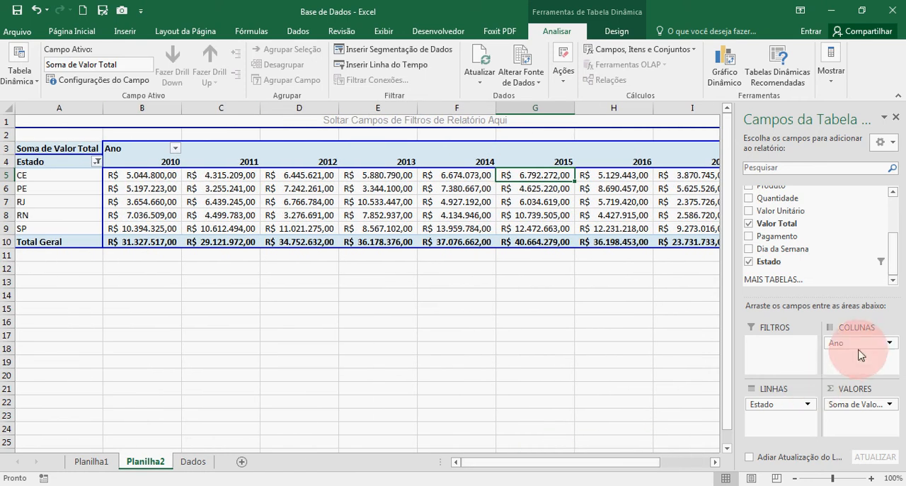
drag(860, 349, 850, 363)
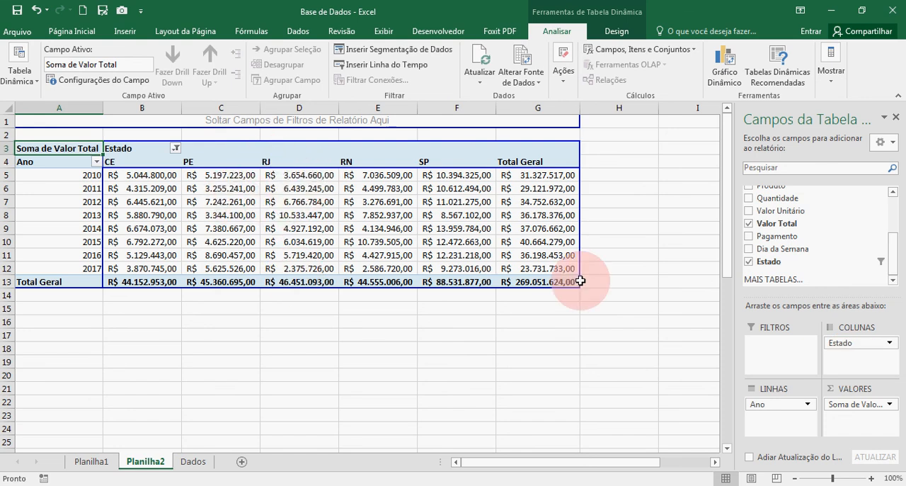
drag(853, 342, 793, 418)
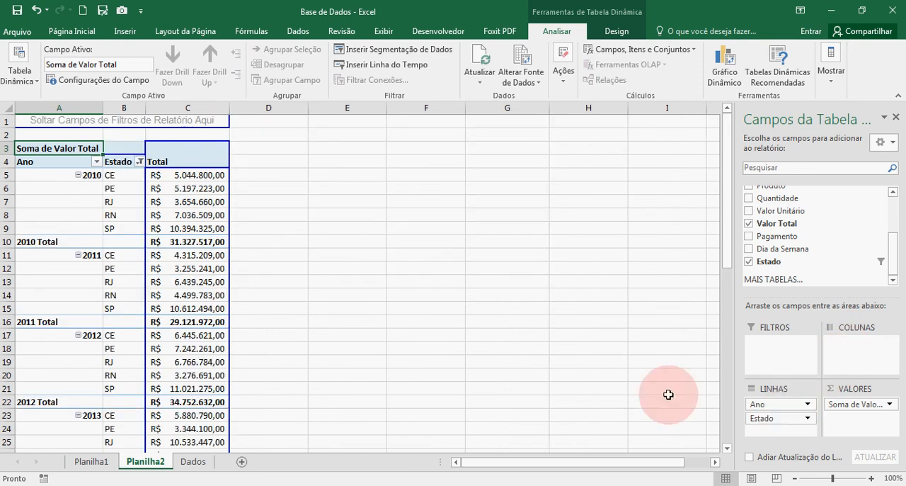
Review the 2010 sums by state and turn off the pivot table's Ano subtotals
click(57, 178)
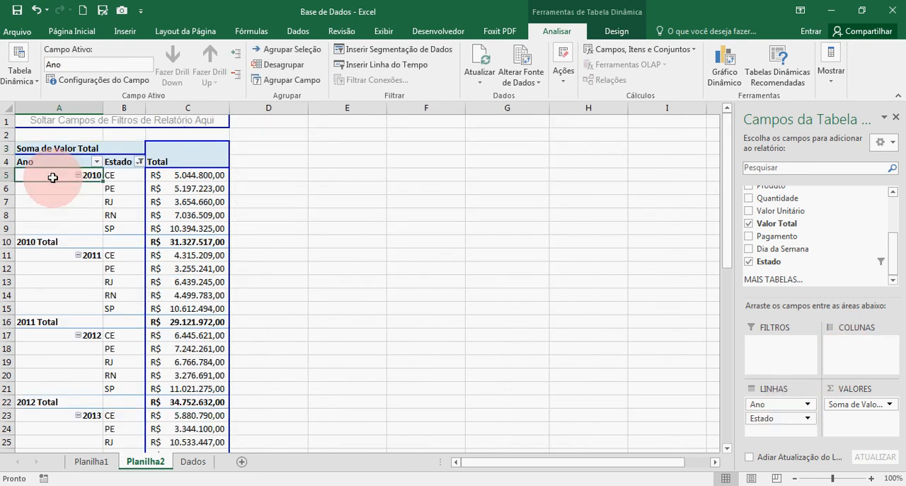
click(109, 177)
click(180, 177)
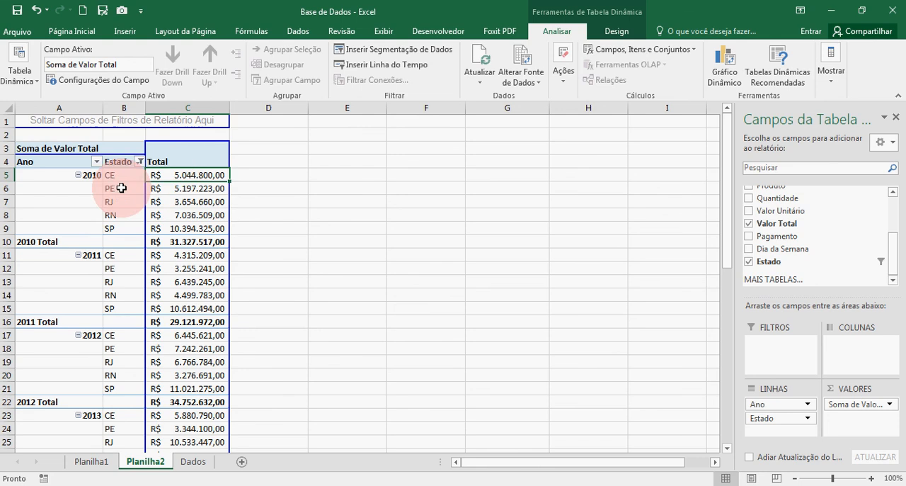
drag(121, 189, 170, 189)
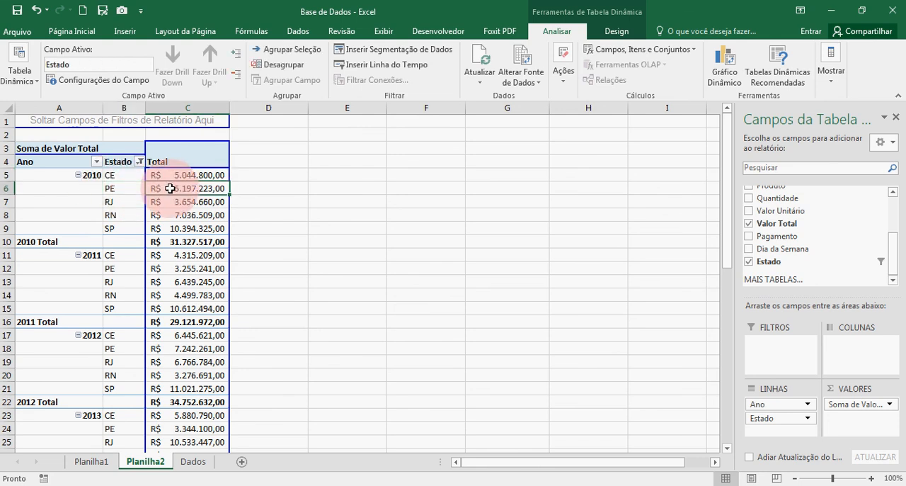
click(40, 242)
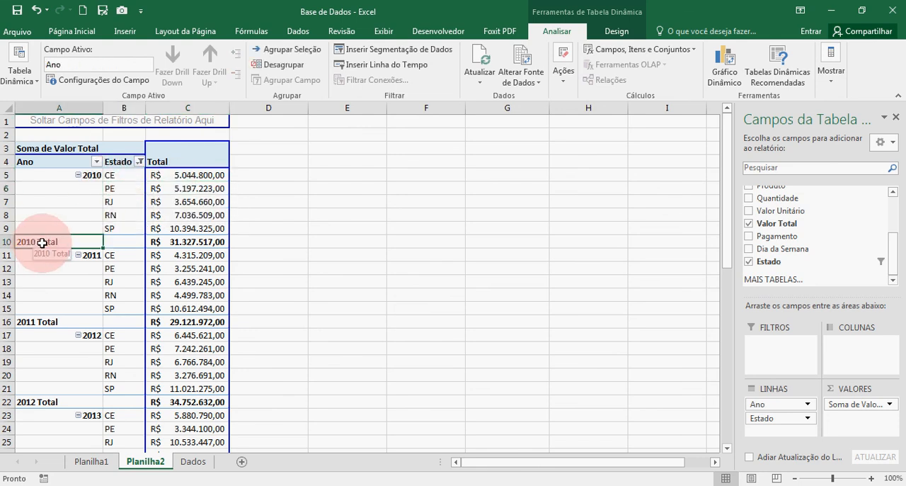
right_click(42, 242)
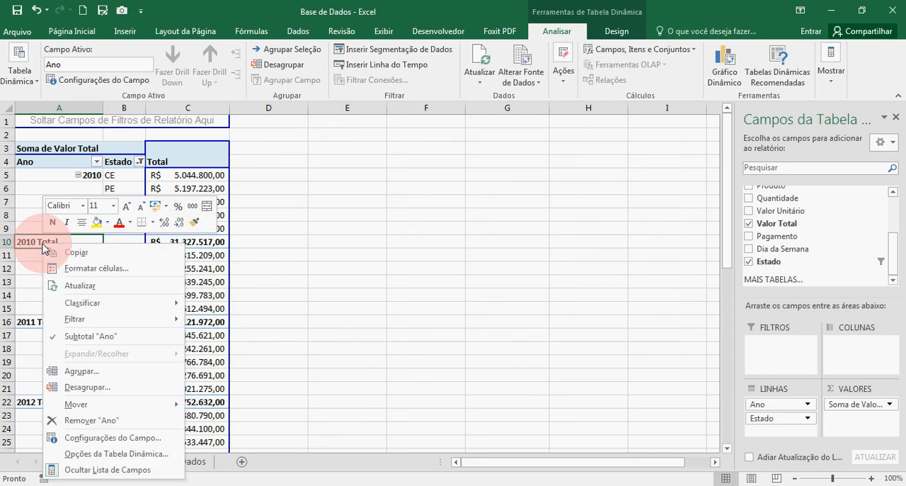
click(69, 336)
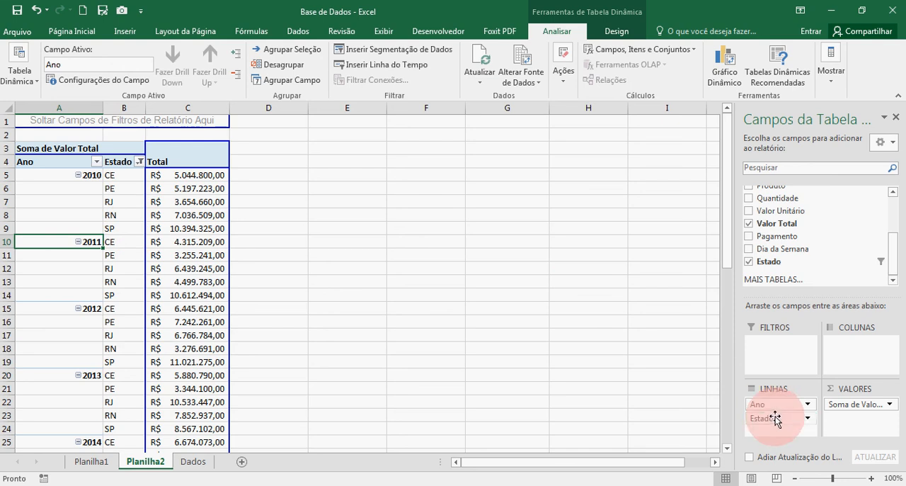
Place Estado above Ano in the pivot table's rows and review the years listed under CE and PE
drag(775, 417, 771, 405)
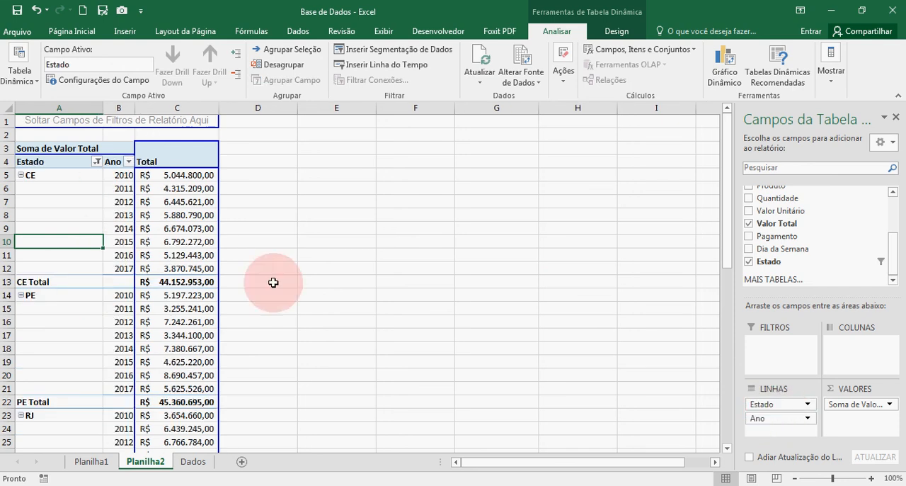
click(60, 182)
click(30, 175)
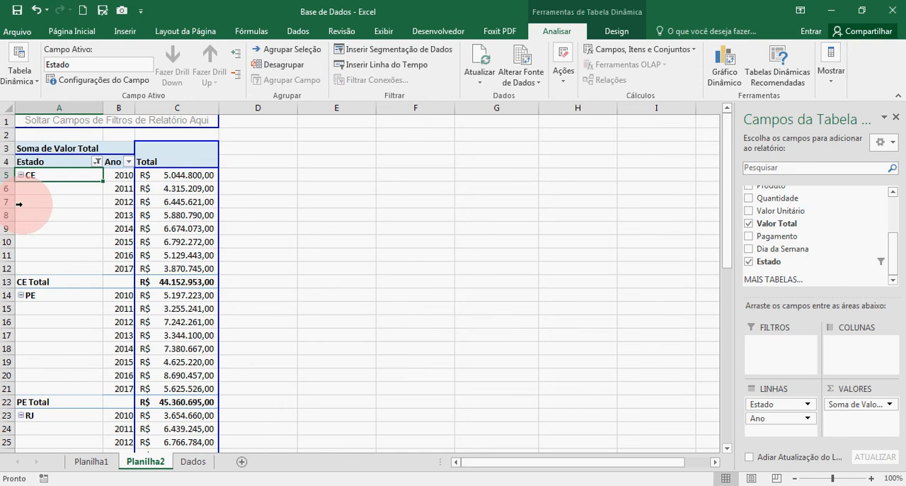
click(120, 186)
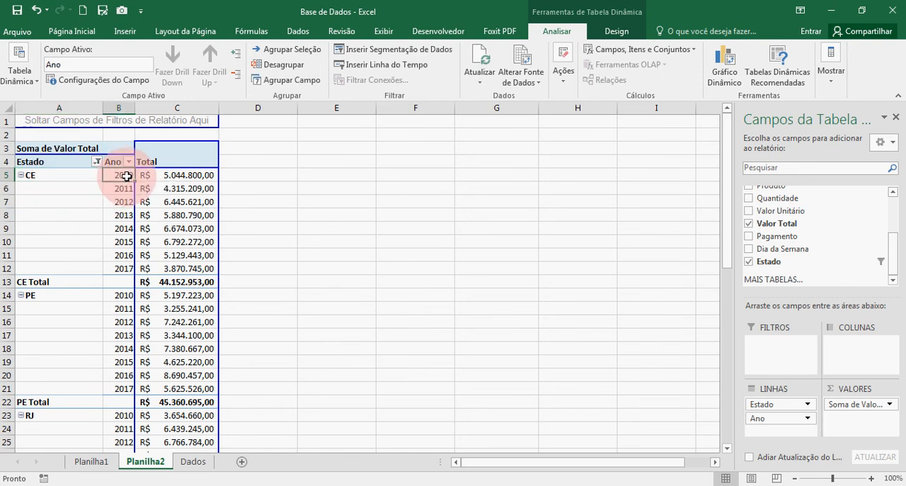
key(Down)
key(Down)
key(Down)
key(Down)
key(Down)
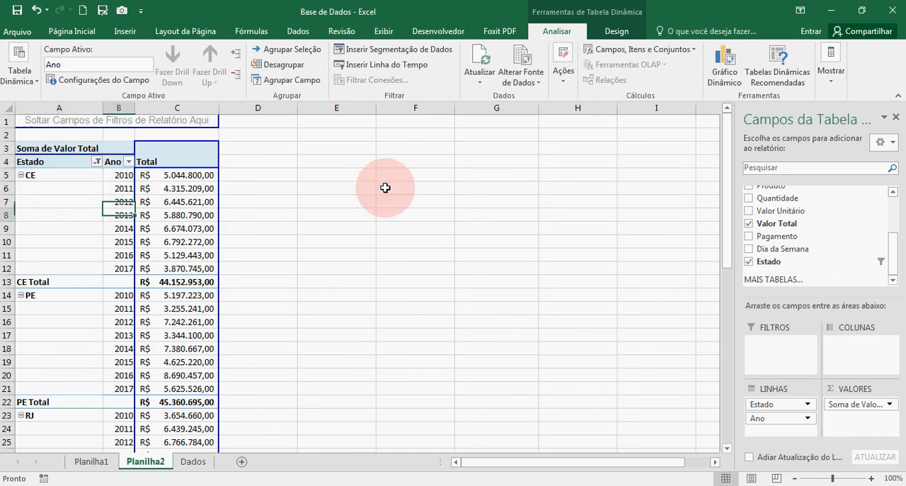
key(Down)
key(Down)
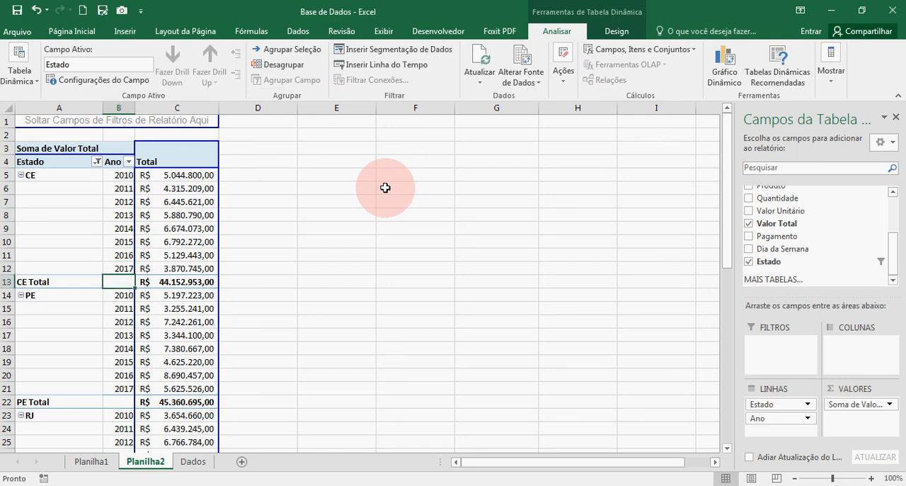
key(Left)
key(Down)
key(Right)
key(Down)
key(Down)
key(Down)
key(Down)
key(Down)
key(Down)
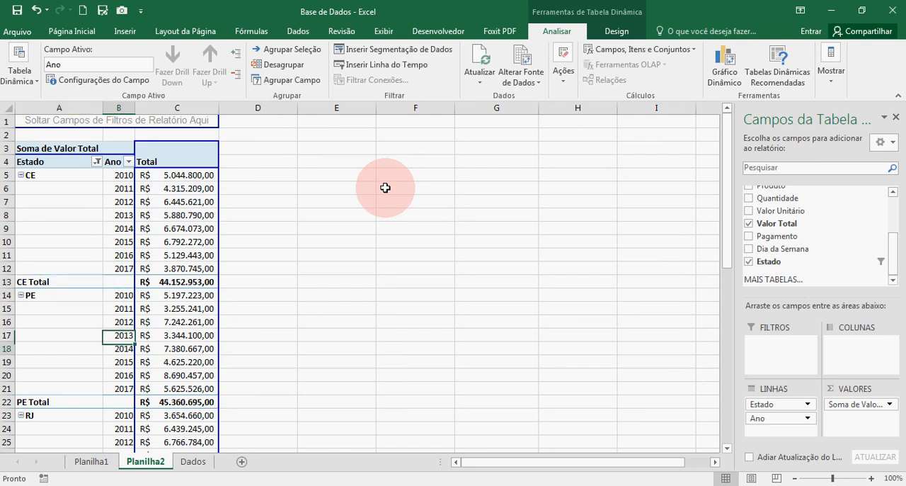
key(Up)
key(Up)
key(Up)
key(Up)
key(Up)
key(Up)
key(Up)
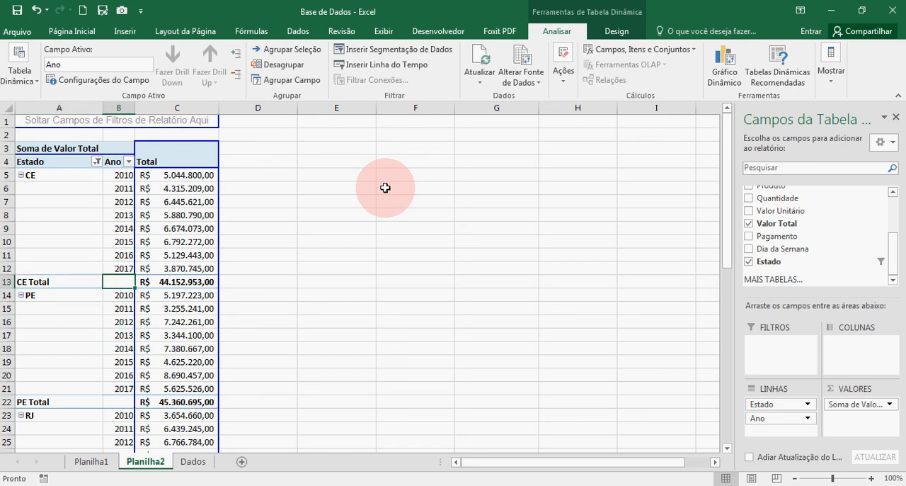
Move Estado to the pivot table's columns, leaving Ano in the rows
drag(781, 403, 846, 353)
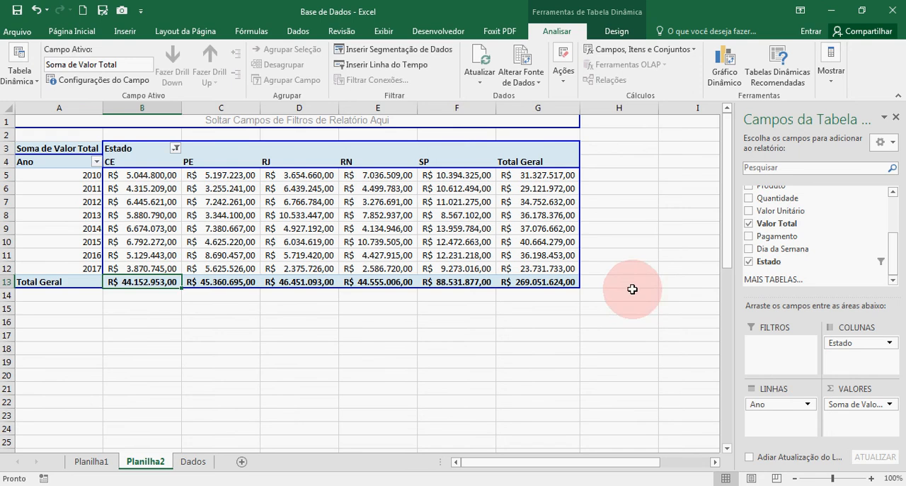
Remove Ano, Estado and Soma de Valor Total from the pivot table and add Família to its rows
drag(779, 411, 803, 247)
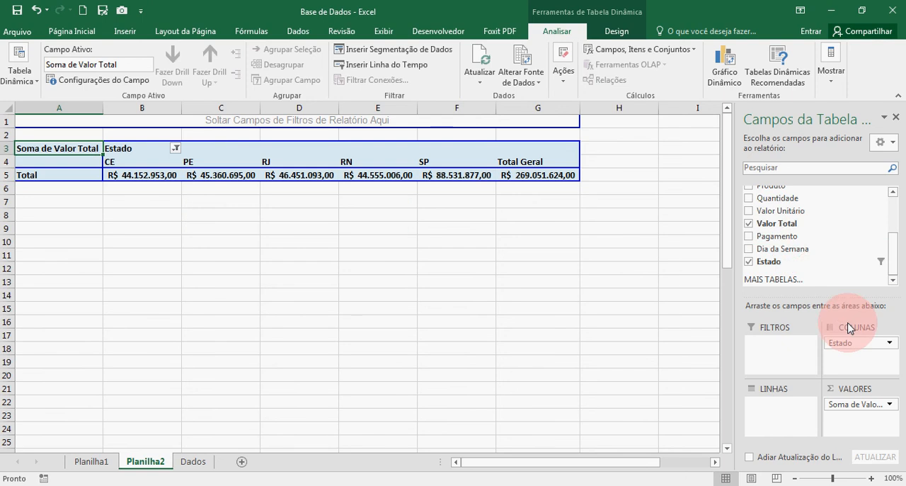
drag(853, 342, 821, 245)
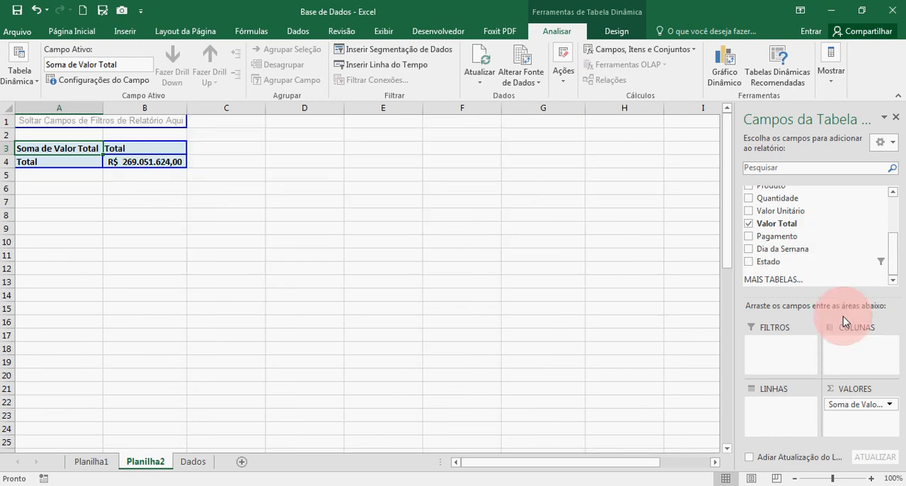
drag(855, 401, 822, 251)
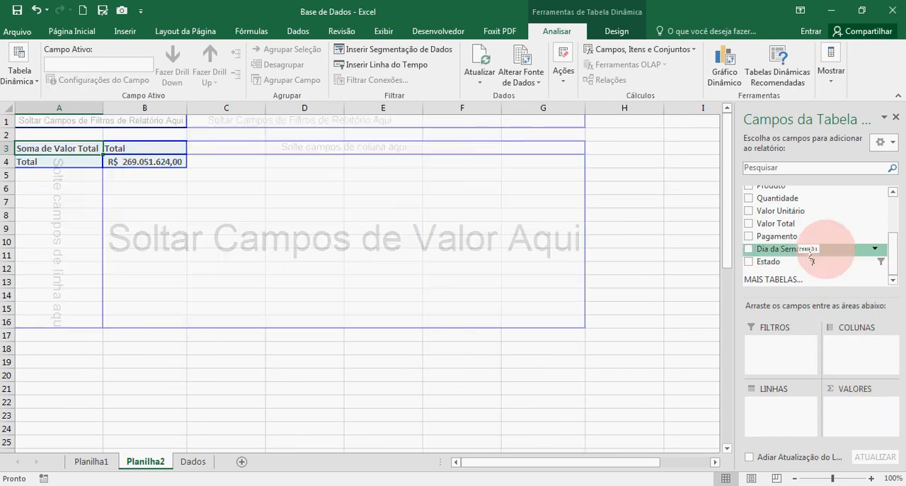
drag(893, 261, 790, 409)
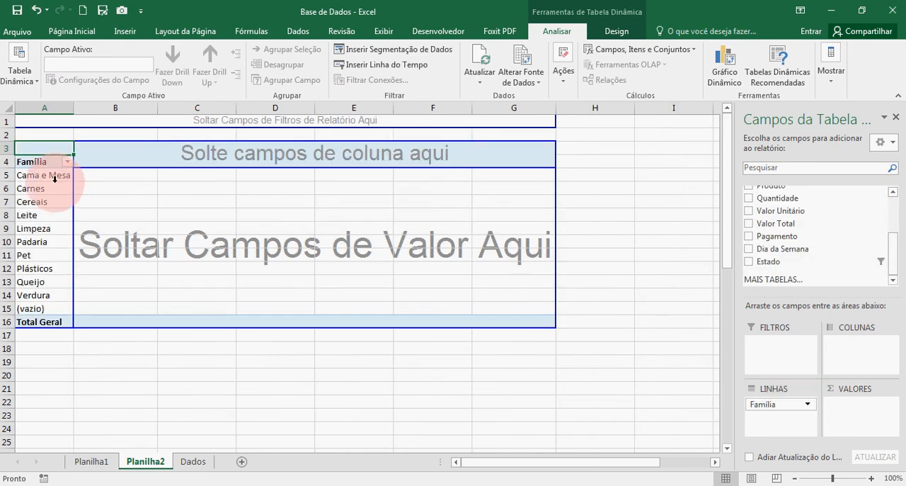
Filter the pivot table's Família field to exclude the (vazio) item
click(67, 162)
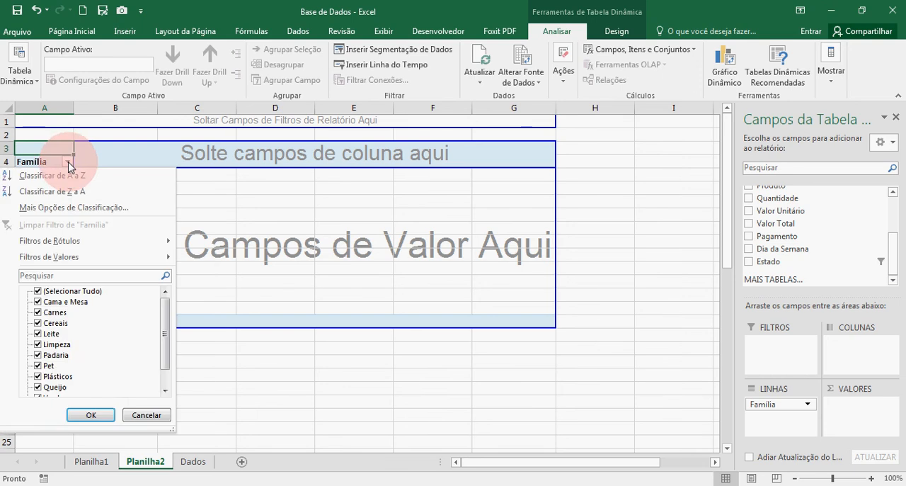
drag(163, 329, 163, 393)
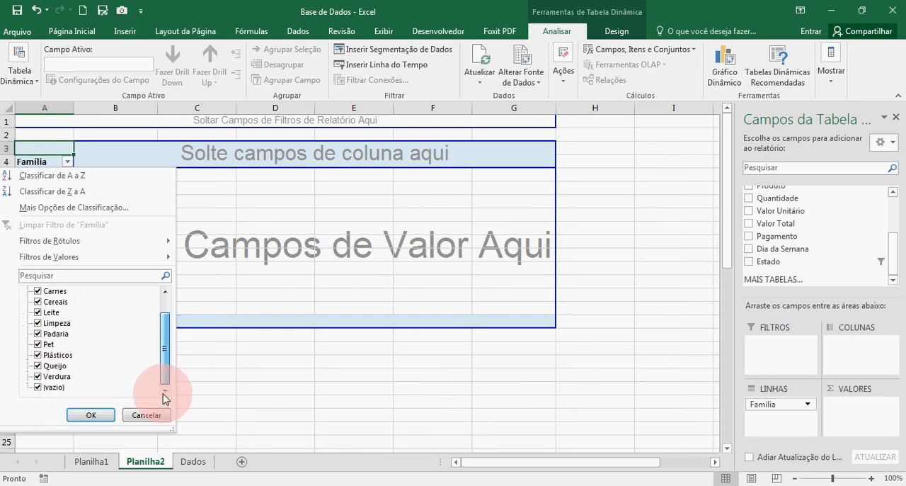
click(37, 387)
click(88, 415)
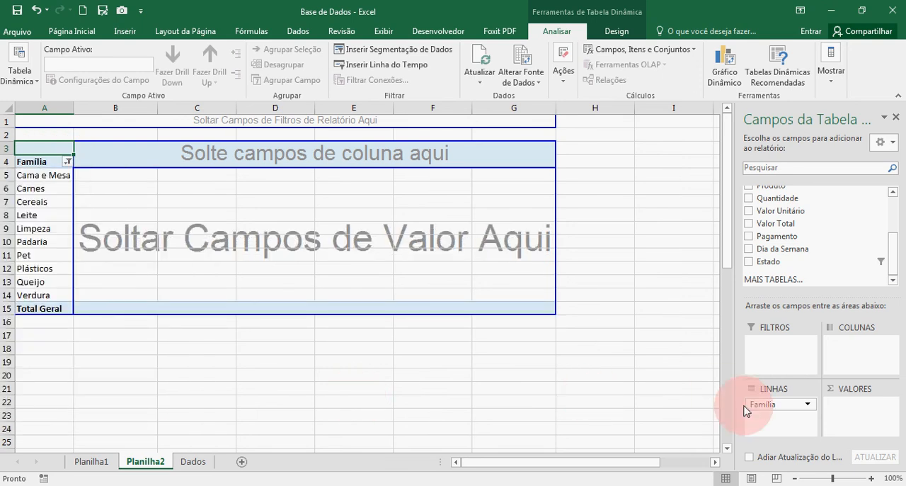
Add Ano as the pivot table's report filter and filter it to 2015
drag(762, 401, 772, 425)
drag(893, 256, 896, 216)
drag(819, 218, 813, 218)
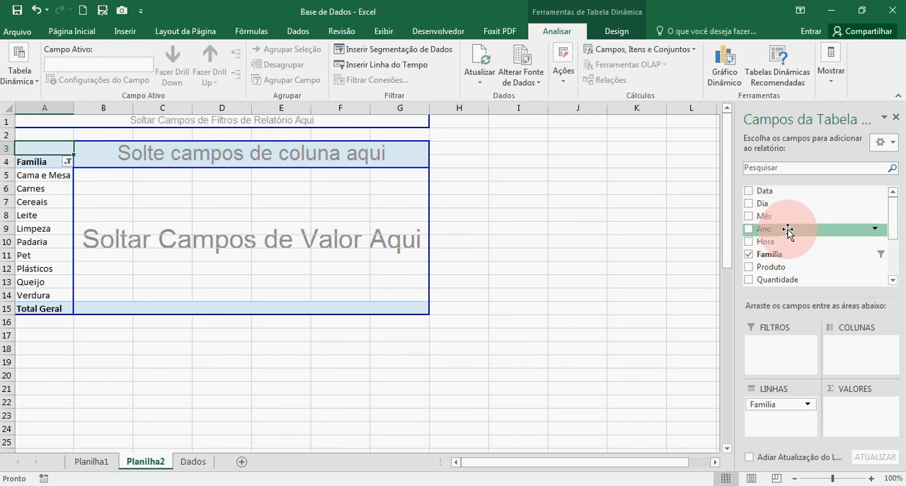
drag(787, 230, 778, 351)
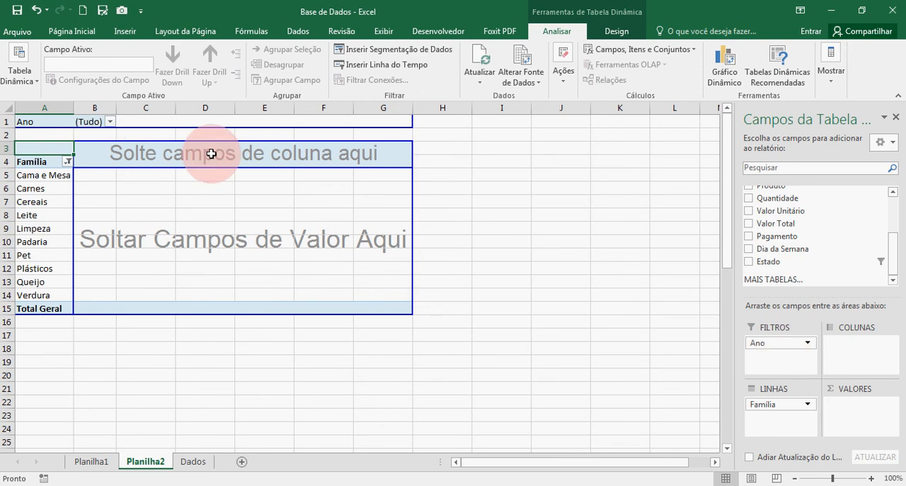
click(109, 122)
click(26, 215)
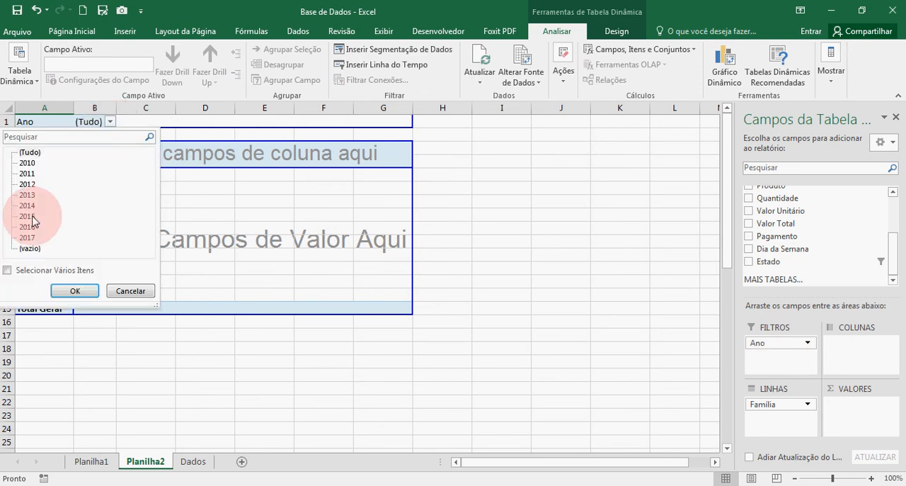
click(71, 290)
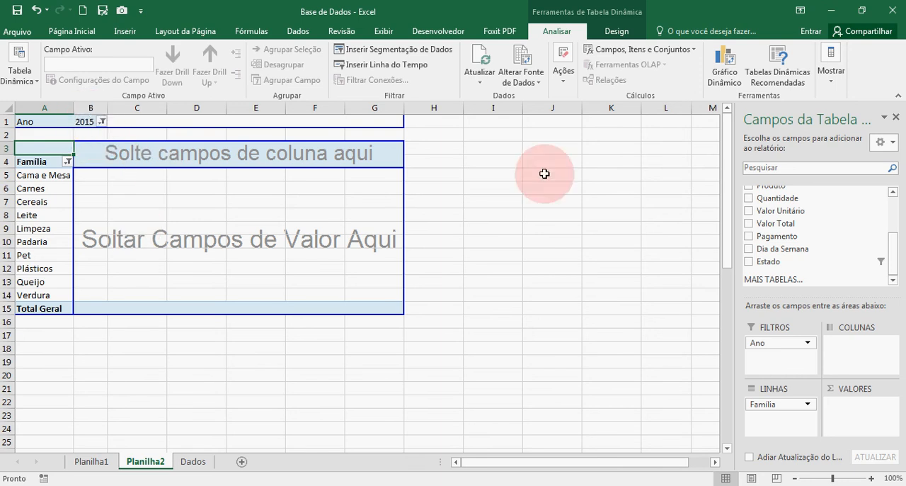
Add Valor Total to the pivot table's values and summarize it by Soma
scroll(828, 250, up, 1)
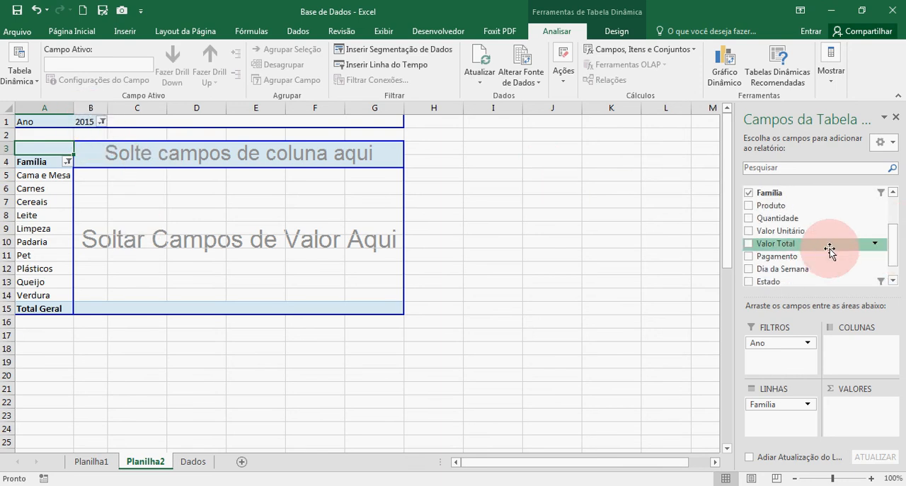
drag(818, 250, 862, 417)
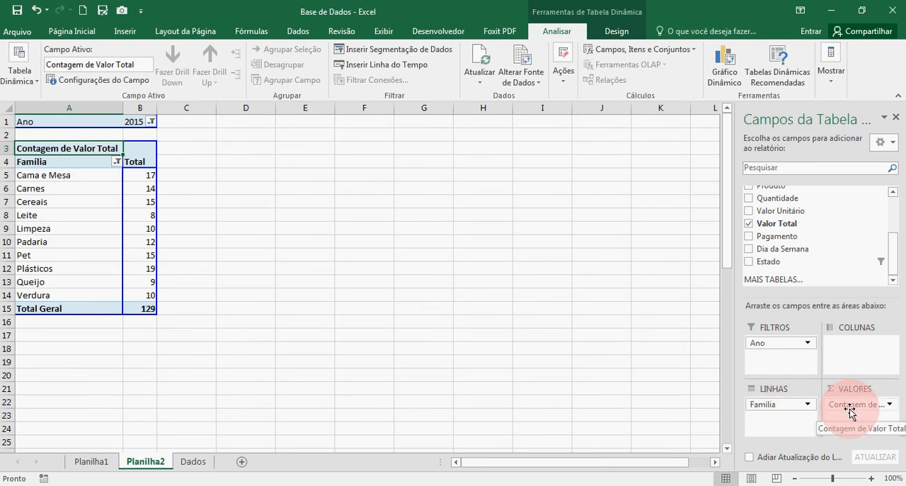
click(891, 408)
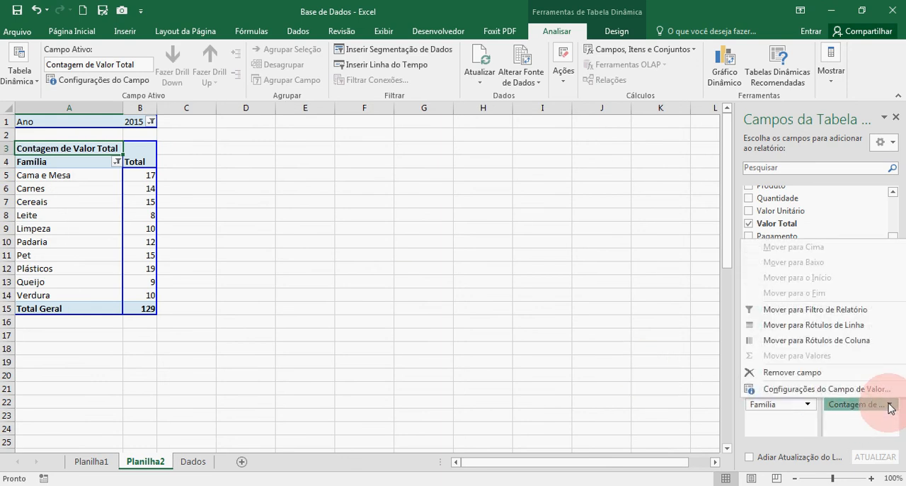
click(875, 395)
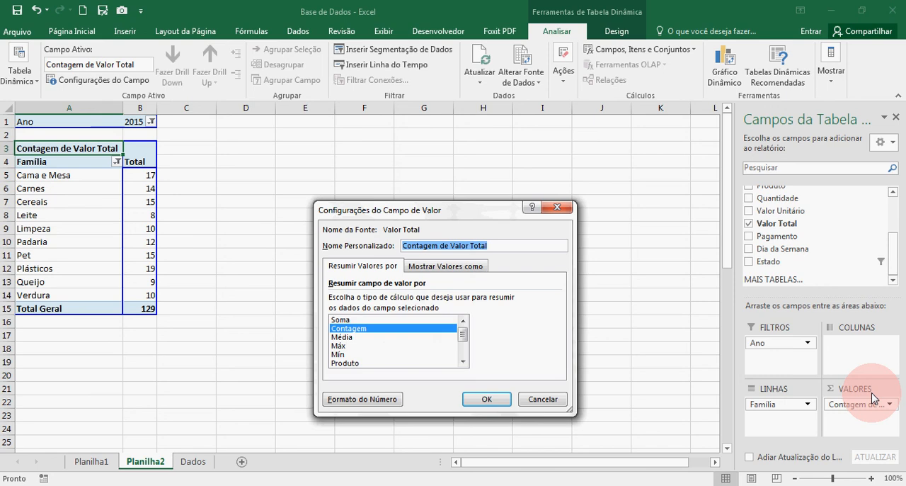
click(396, 319)
click(483, 397)
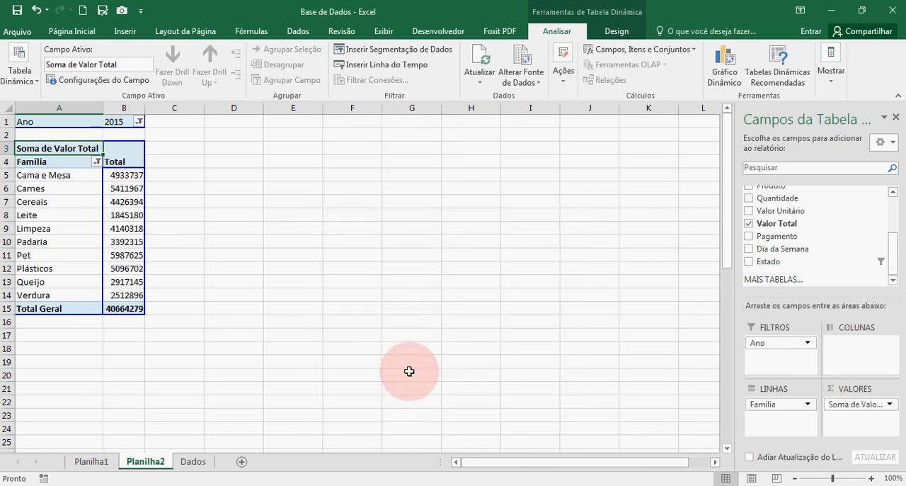
Format the pivot table's values in B5:B15 as Contábil in R$ and fit column B's width to them
mouse_move(119, 175)
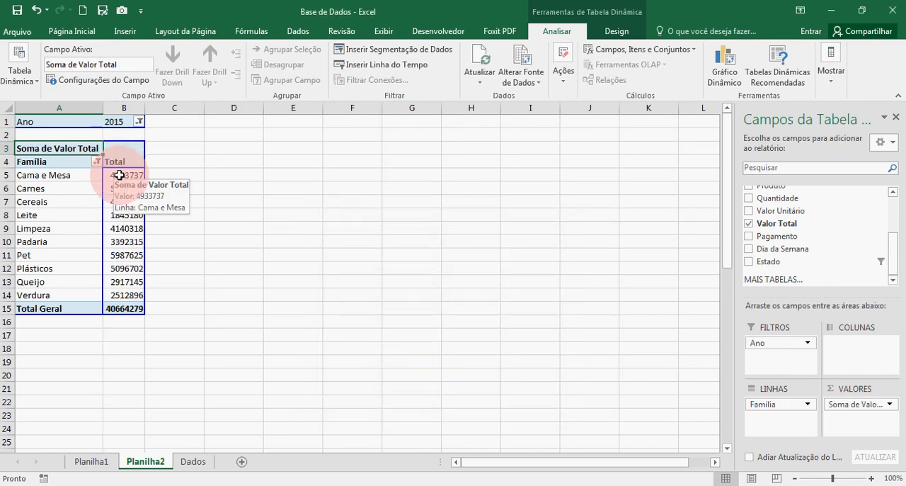
drag(119, 175, 122, 216)
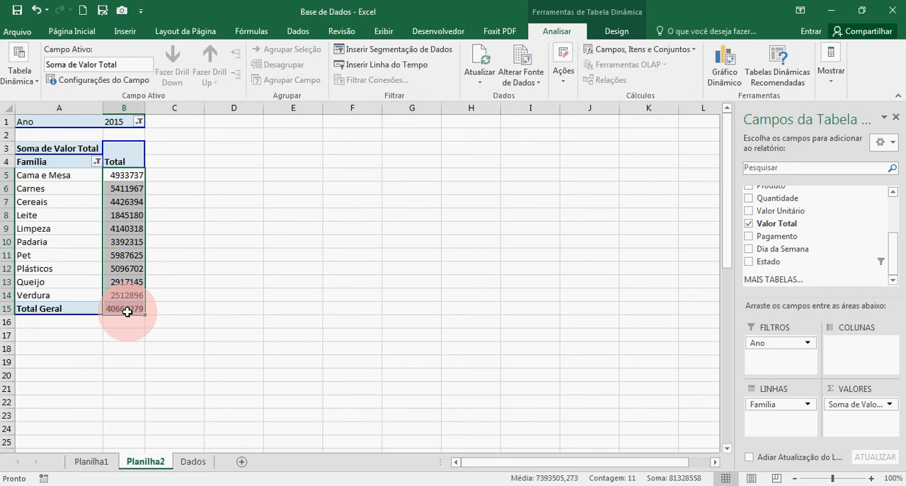
click(79, 31)
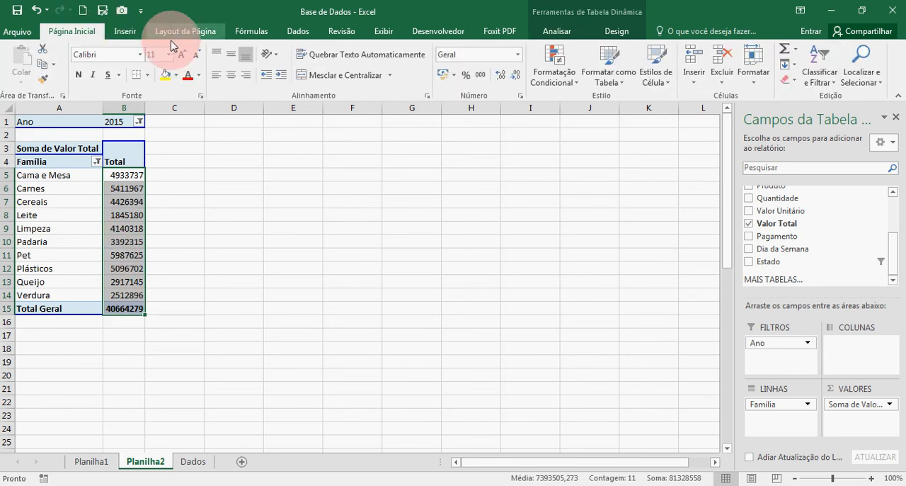
click(440, 76)
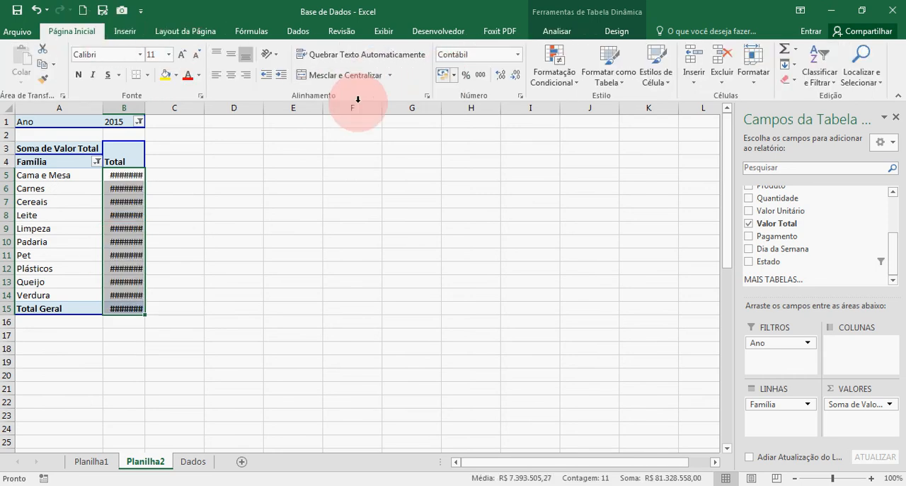
double_click(146, 108)
click(186, 189)
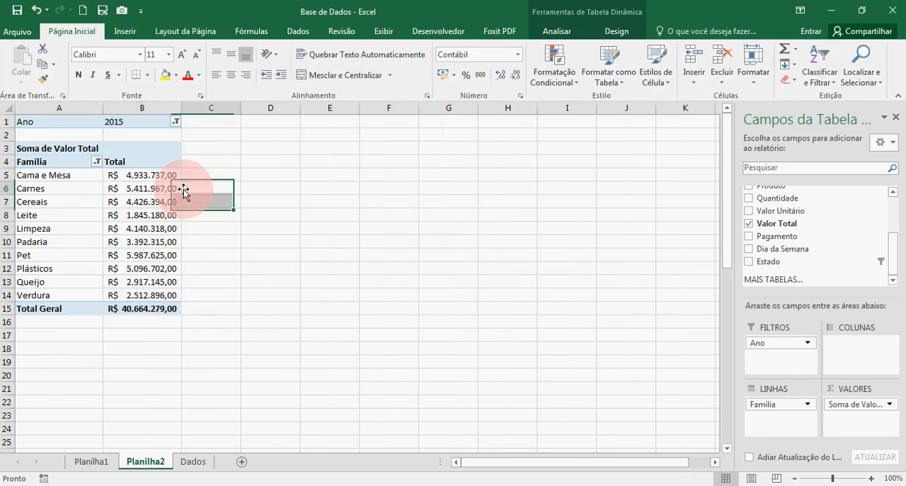
Add Mês to the pivot table's columns and review the sums across the twelve months and Total Geral
click(50, 177)
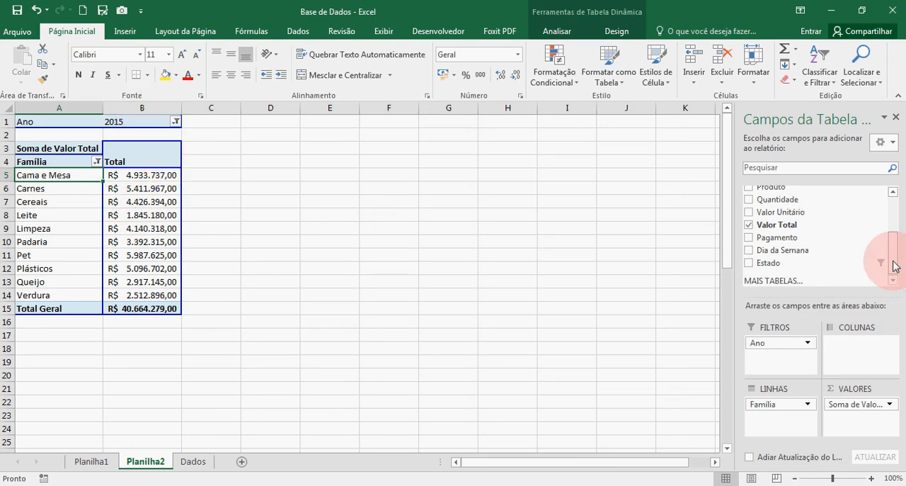
drag(892, 262, 896, 228)
drag(802, 217, 860, 354)
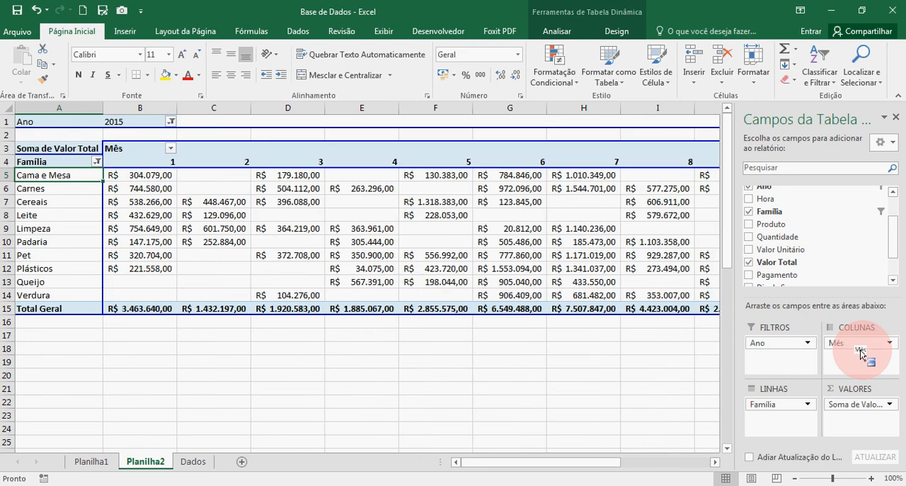
click(715, 462)
click(713, 462)
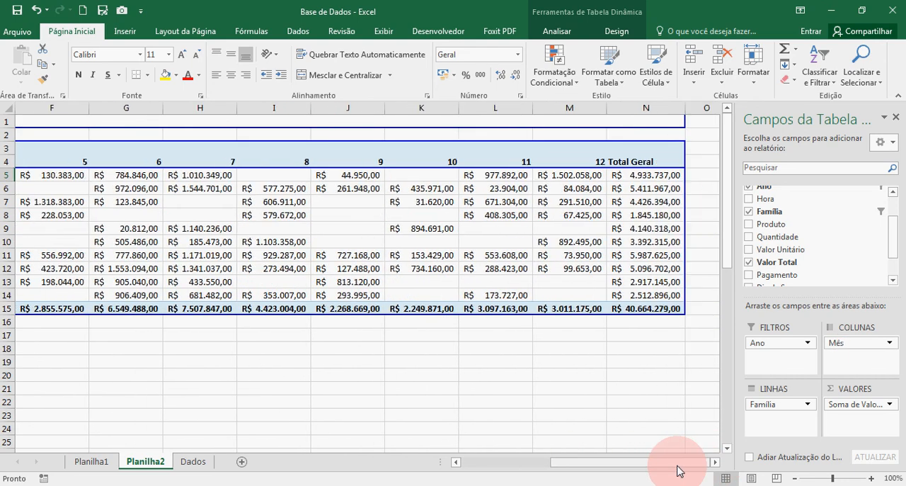
drag(677, 461, 578, 464)
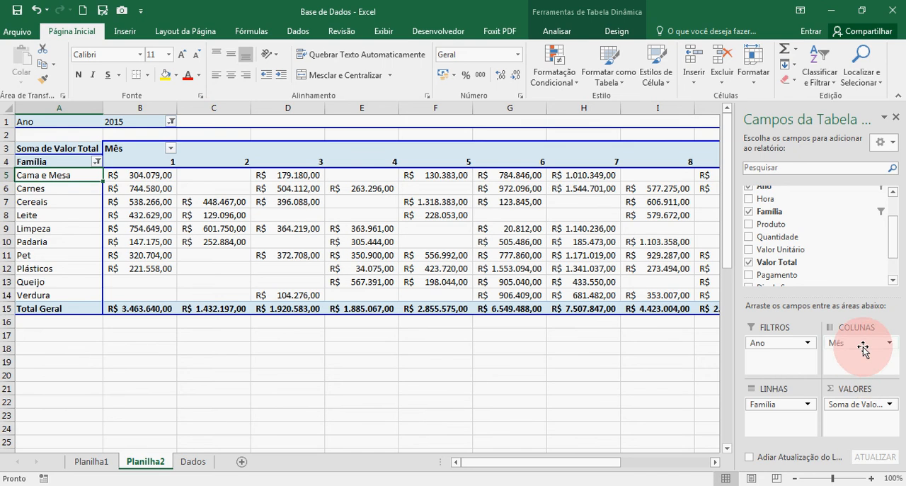
Swap the fields so Mês is in the rows and Família in the columns, and hide and redisplay the field list
mouse_move(783, 404)
mouse_down()
mouse_move(885, 376)
mouse_move(852, 370)
mouse_move(855, 355)
mouse_move(781, 404)
mouse_up()
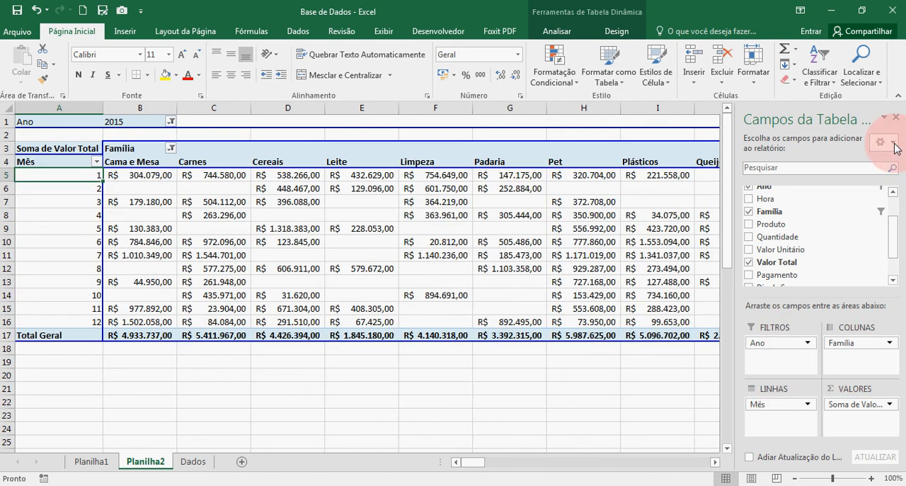
click(896, 117)
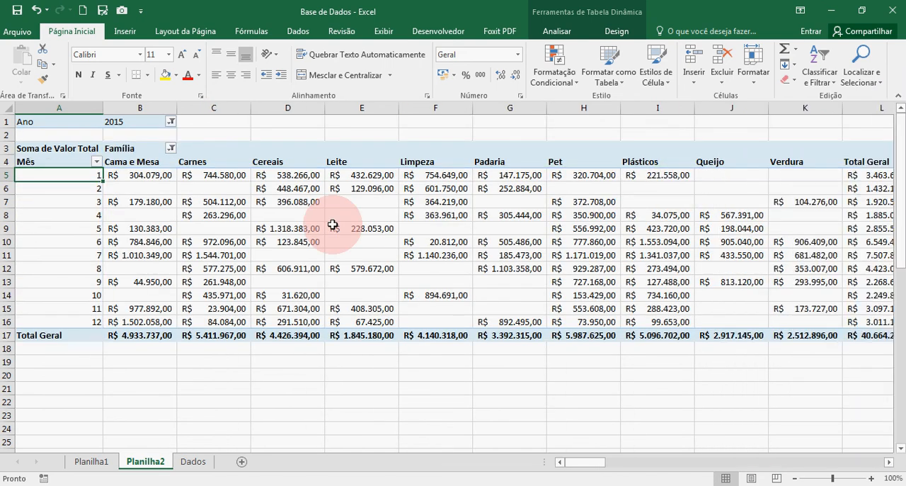
click(438, 198)
click(557, 31)
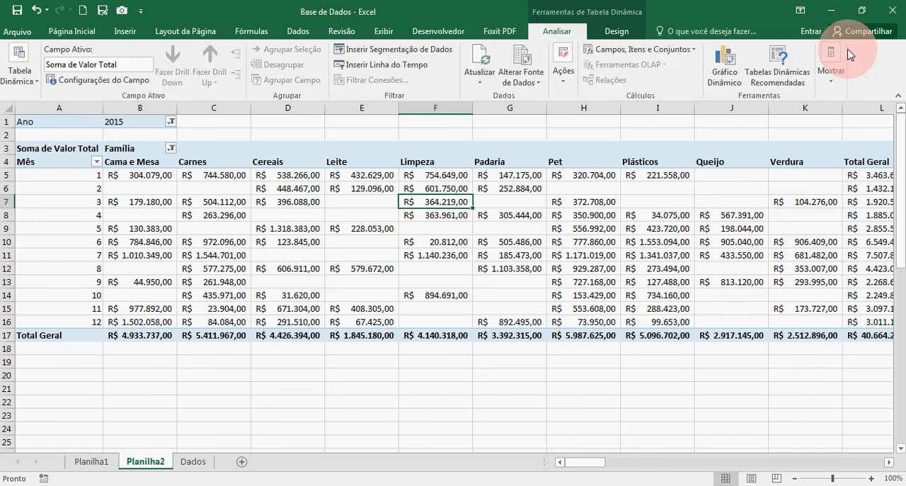
click(831, 63)
click(823, 124)
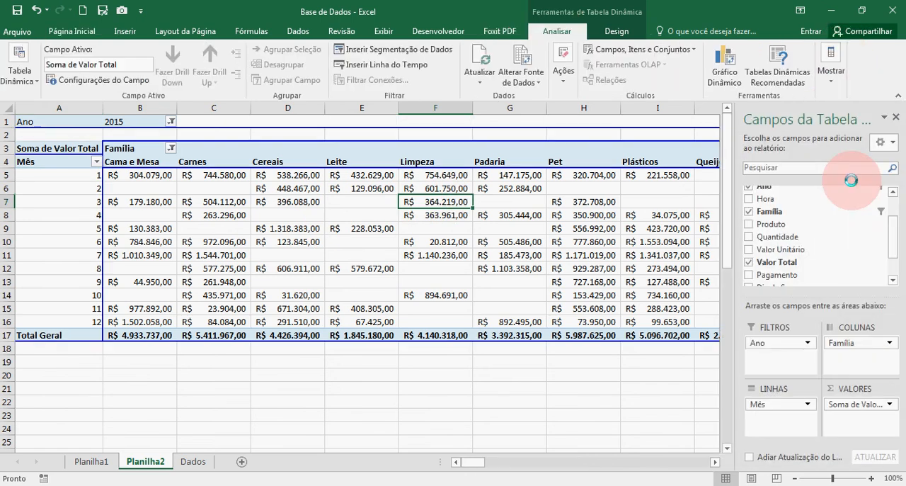
Place Família above Mês in the pivot table's rows to review Cama e Mesa by month, and remove Mês
drag(841, 342, 777, 405)
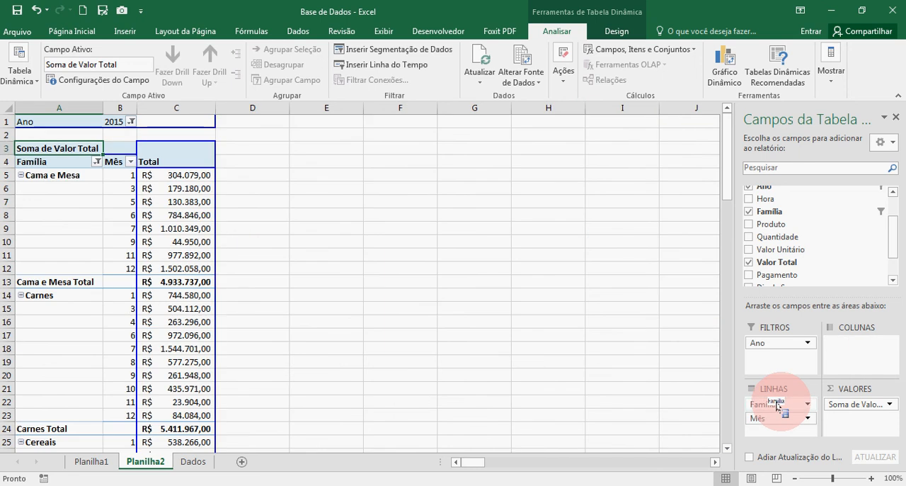
click(56, 172)
click(131, 188)
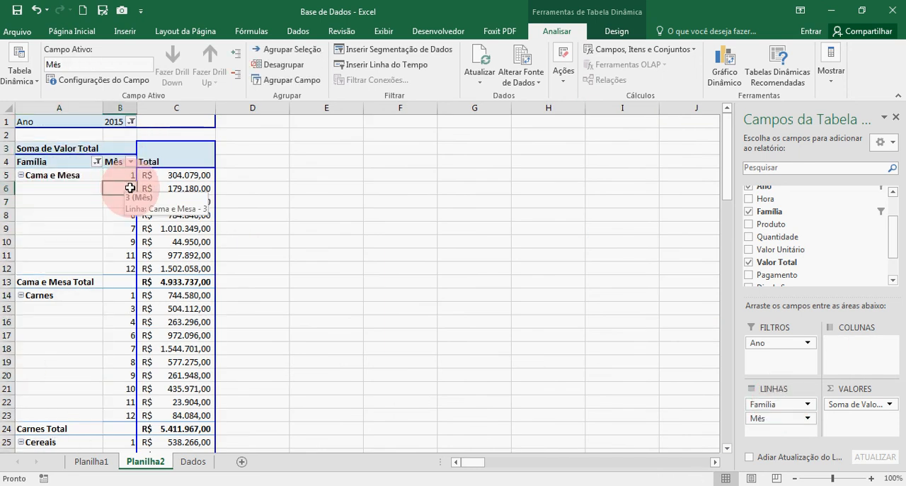
key(Right)
key(Down)
key(Down)
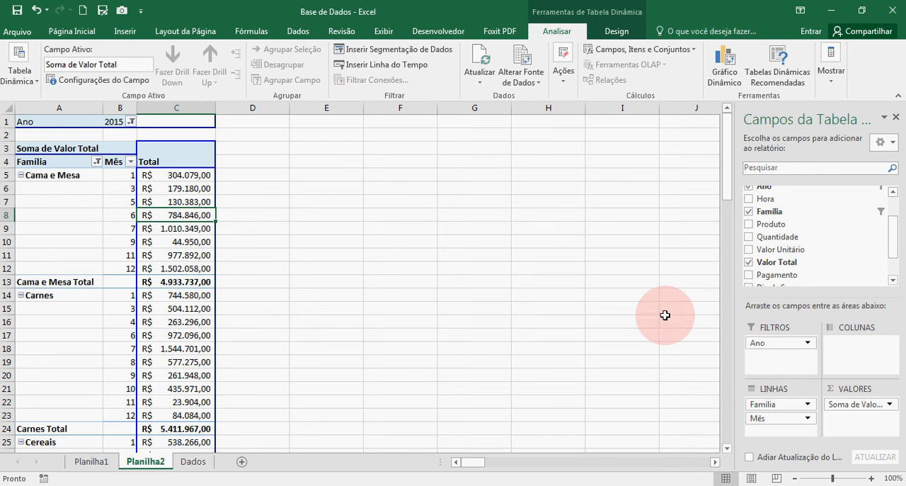
drag(762, 409, 814, 273)
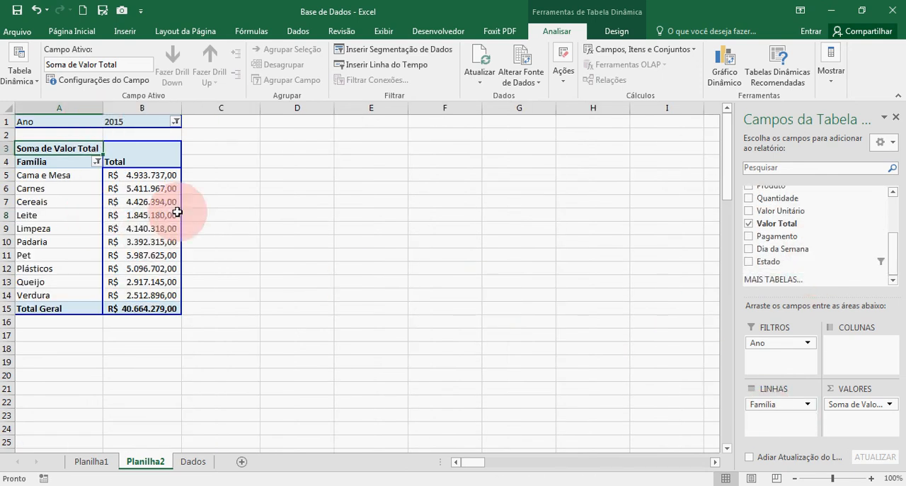
Sort the pivot table's Família rows by Soma de Valor Total from largest to smallest
click(145, 175)
right_click(145, 175)
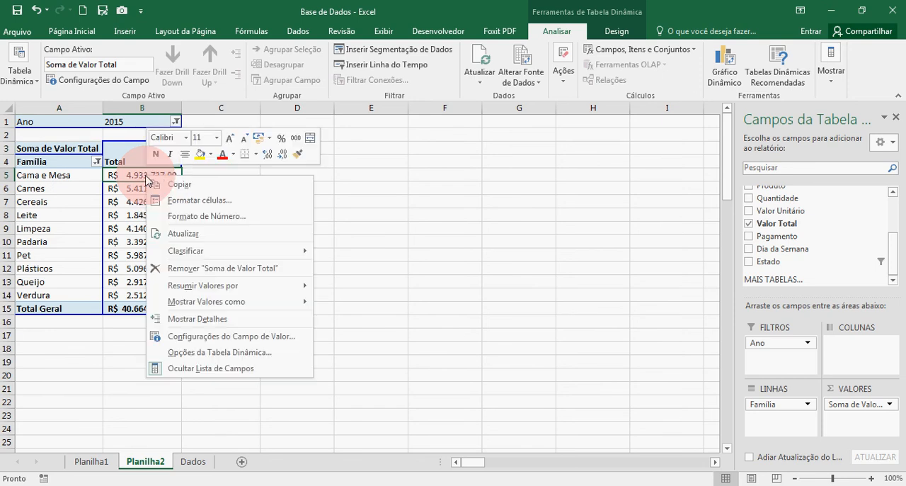
click(189, 217)
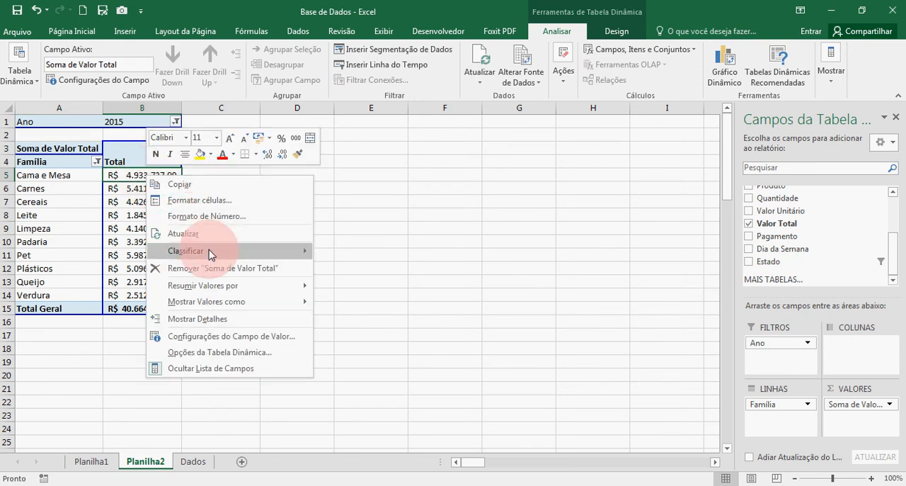
mouse_move(283, 250)
click(358, 269)
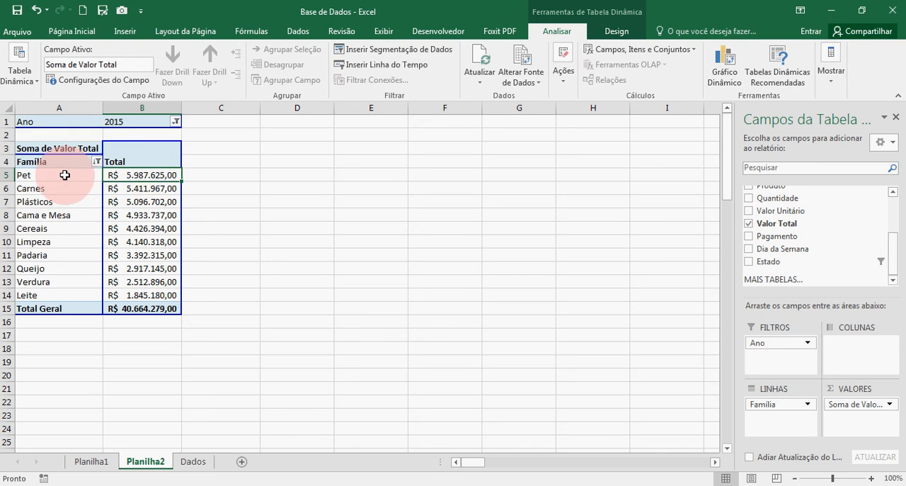
Compare the sums of the first and last families in the sorted pivot table, Pet and Leite
click(89, 177)
click(131, 177)
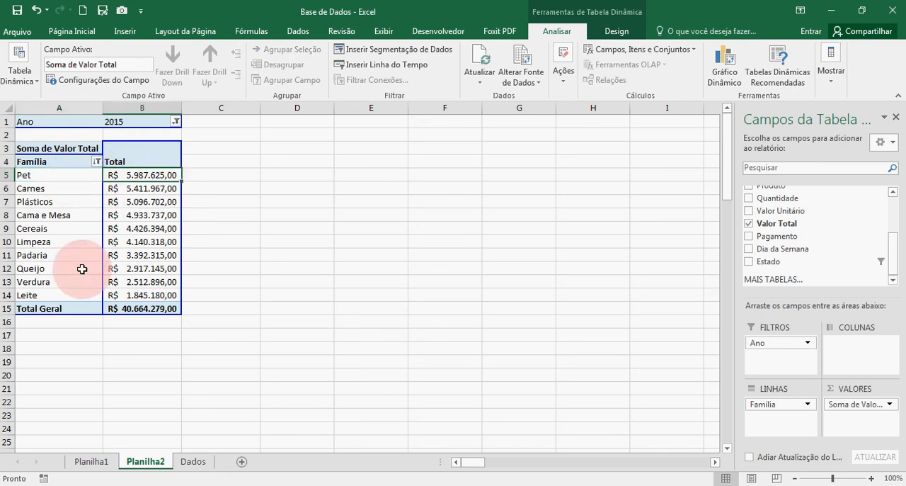
click(60, 290)
click(124, 295)
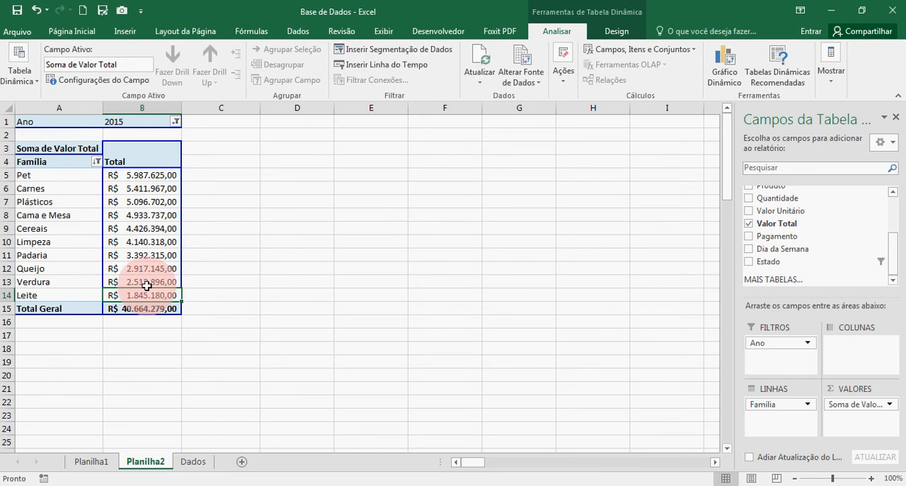
click(130, 175)
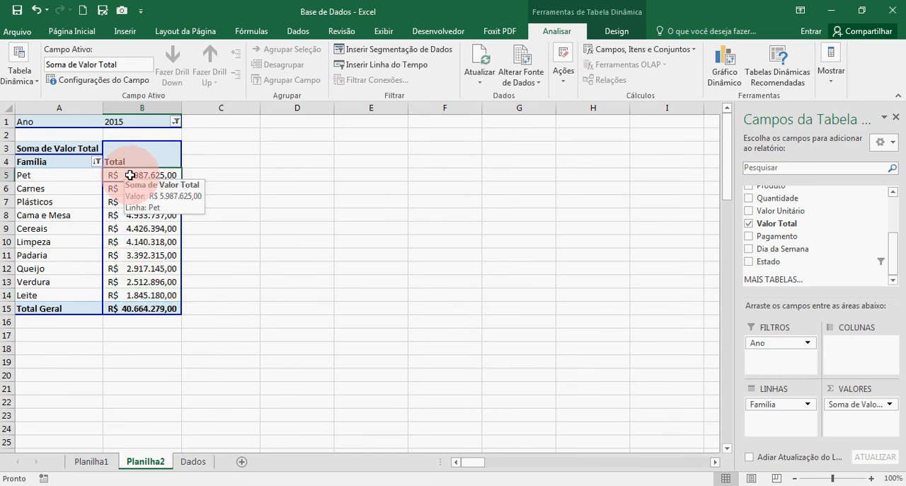
Review the Pet family's row and its Soma de Valor Total together with the Ano filter
click(73, 174)
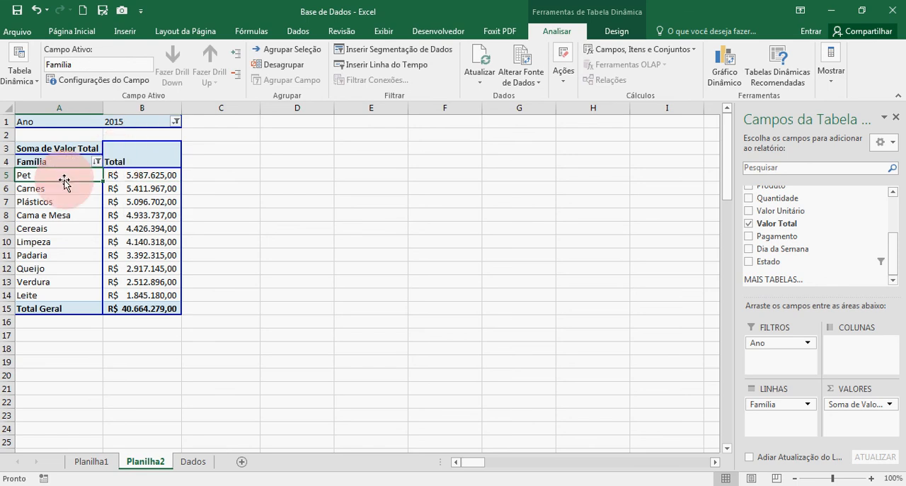
click(114, 124)
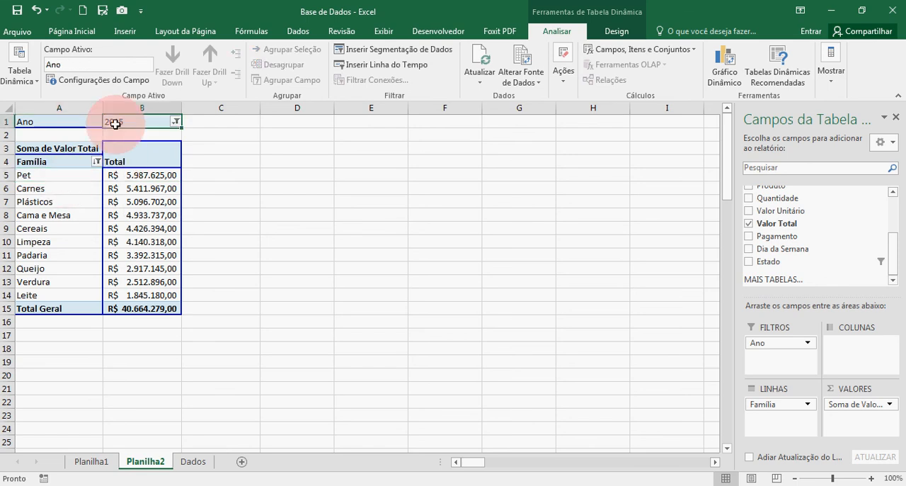
click(150, 174)
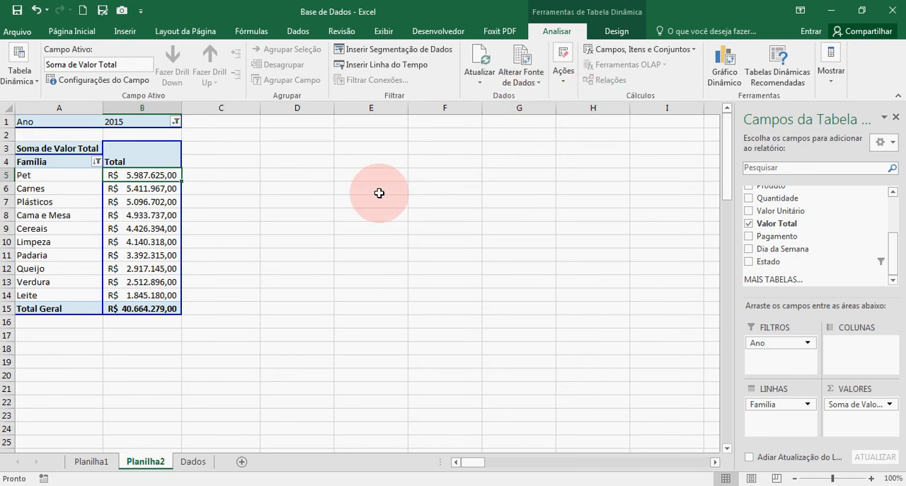
mouse_move(162, 206)
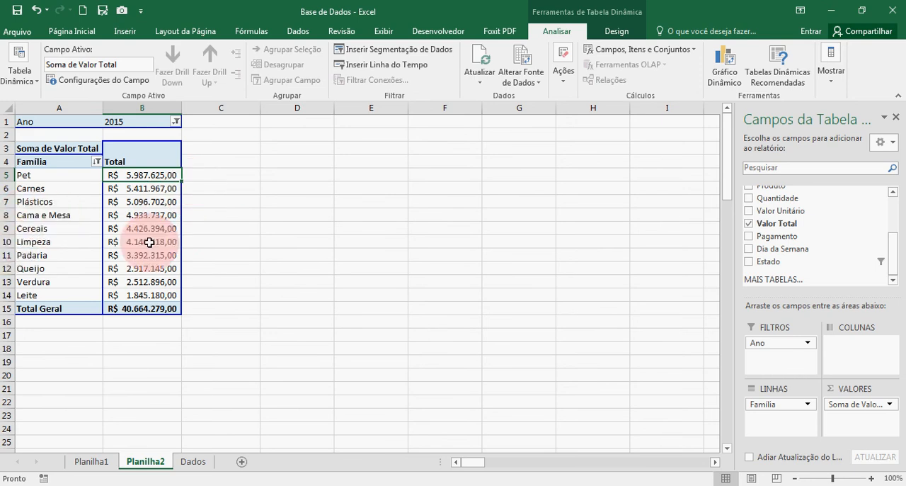
Filter the pivot table's Família field to Pet only and add Mês below Família in the rows
click(97, 162)
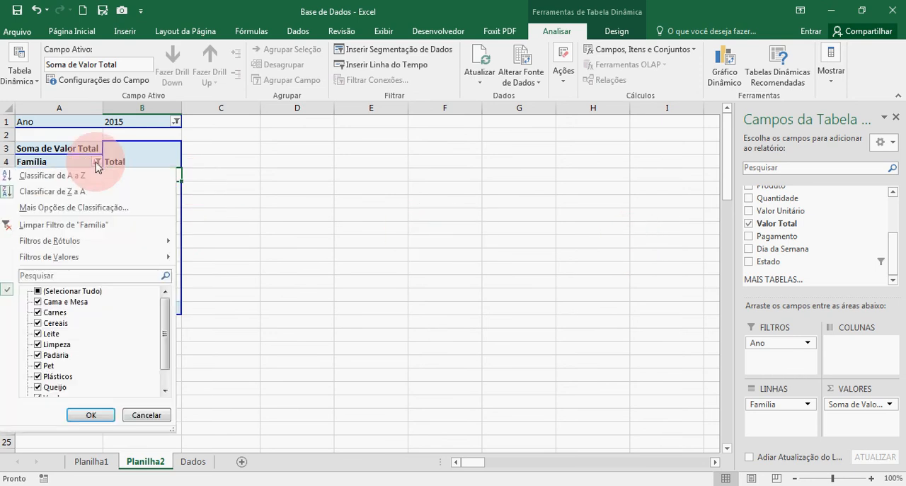
click(39, 292)
click(38, 365)
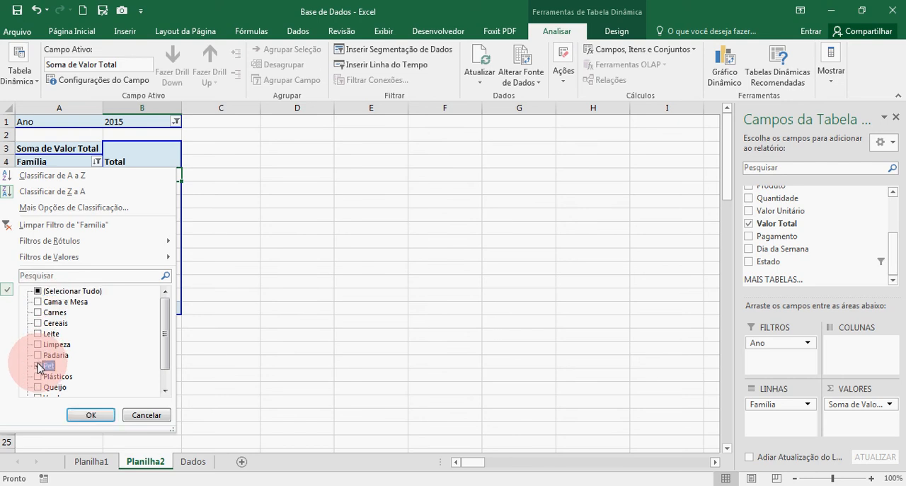
click(88, 414)
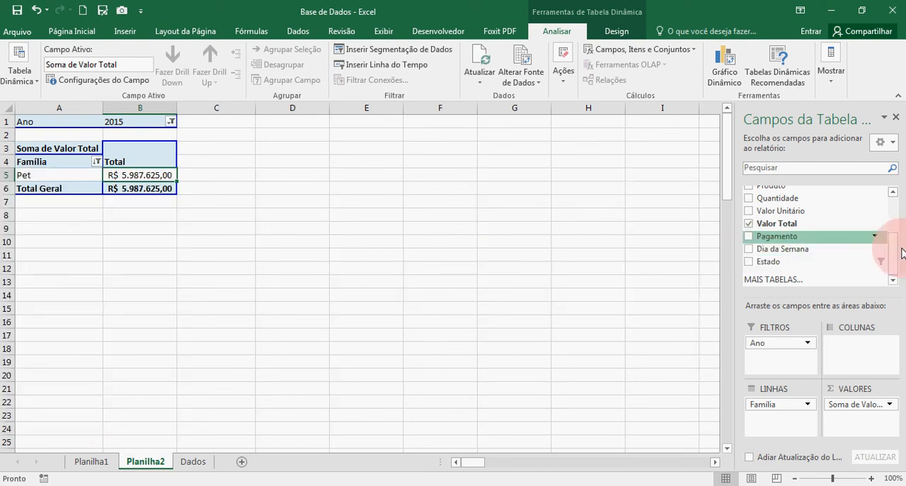
drag(903, 253, 790, 419)
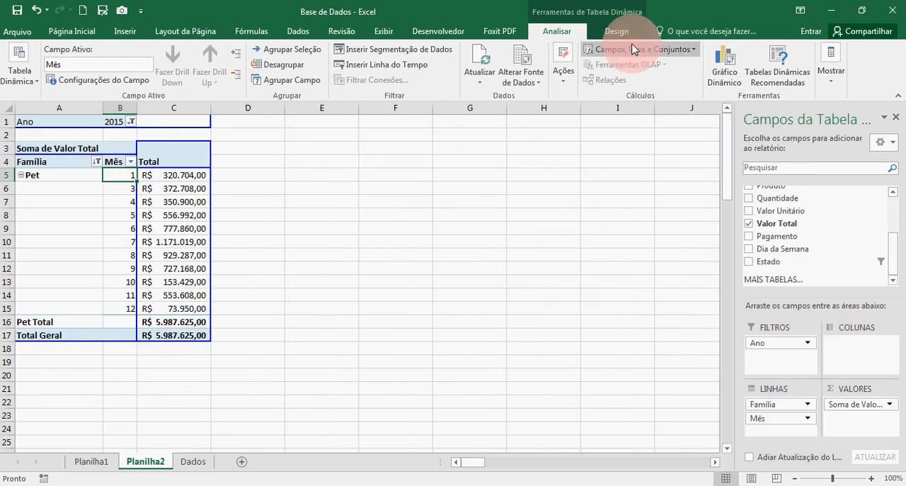
Insert a pivot chart of the monthly Pet sums using the Linha Empilhada com Marcadores type
click(204, 202)
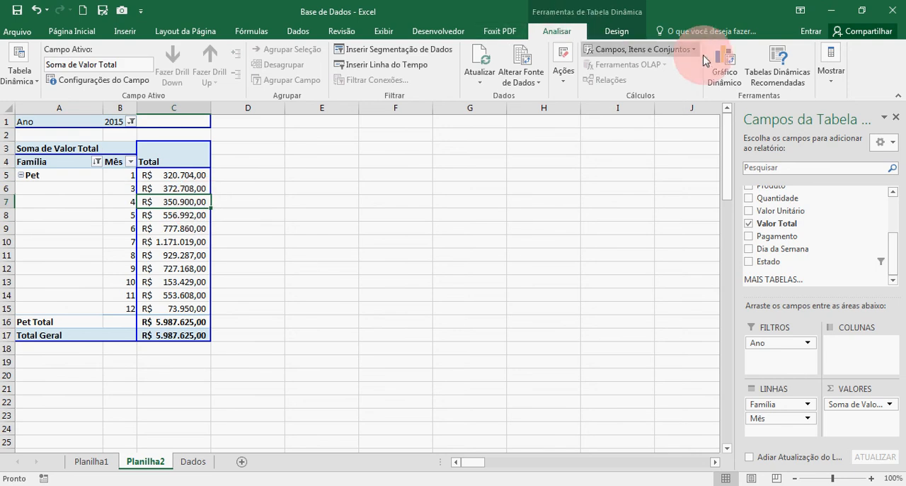
click(728, 67)
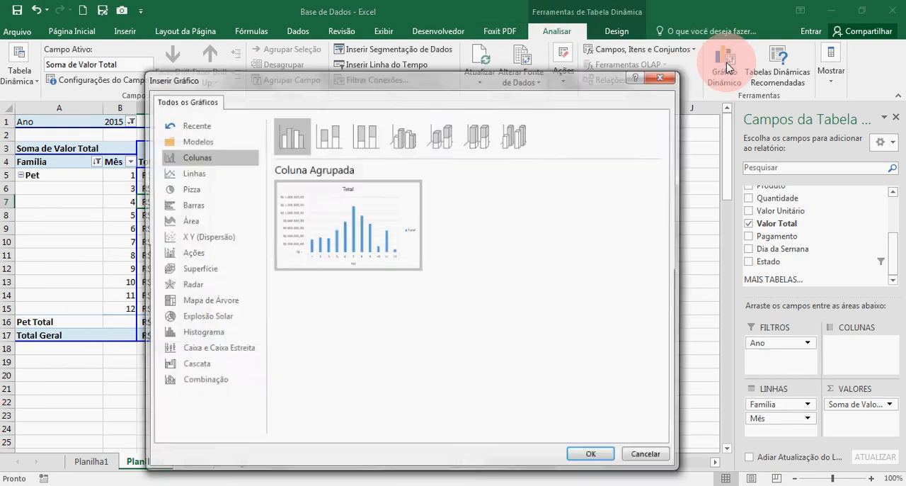
click(191, 175)
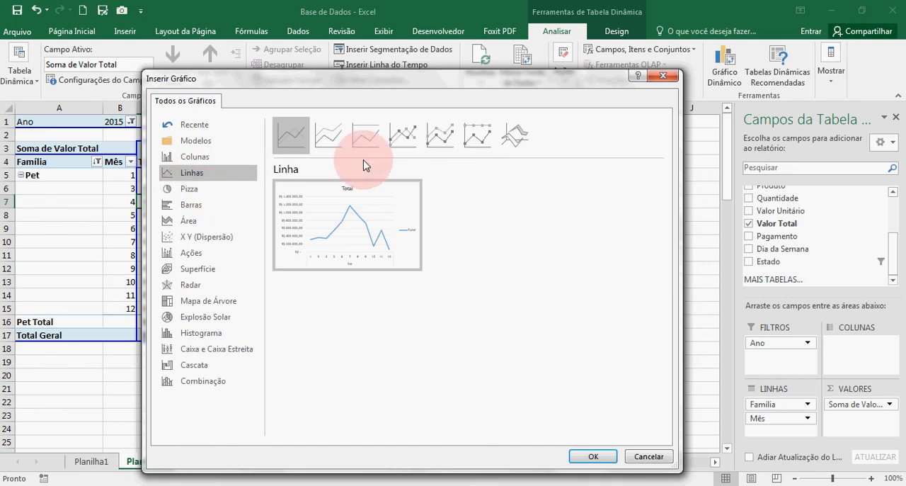
click(425, 146)
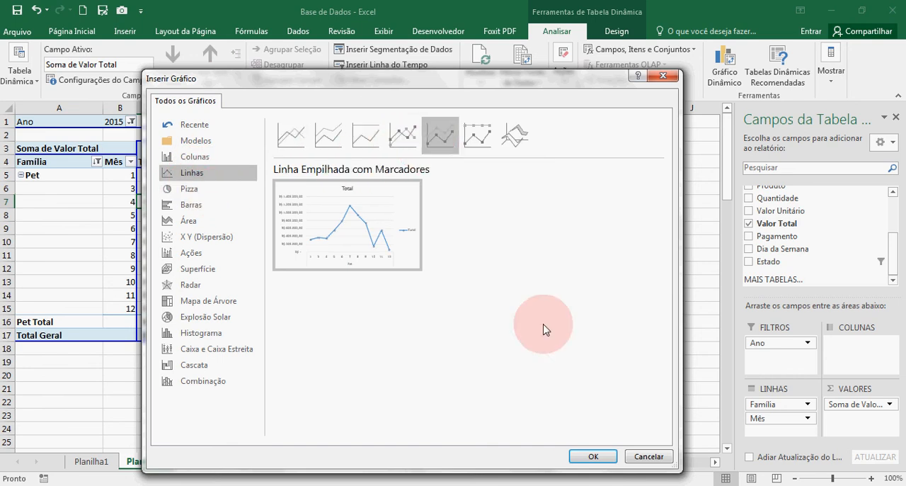
click(589, 453)
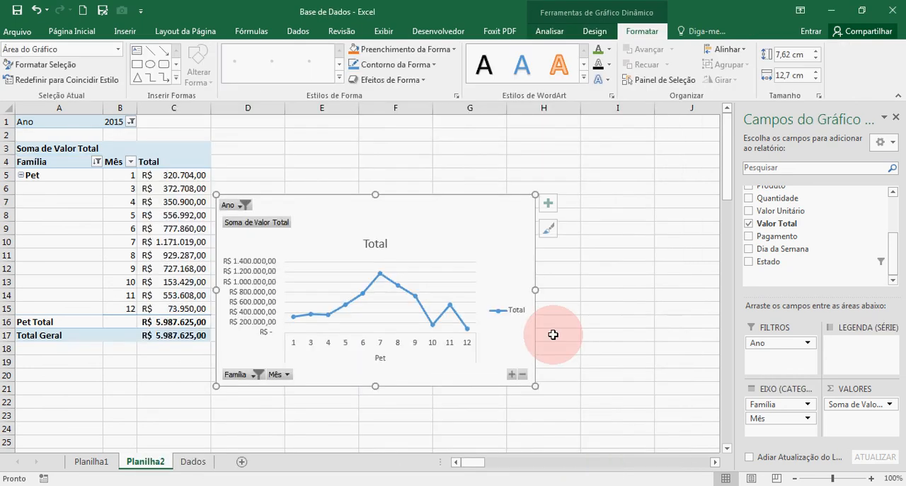
Move the pivot chart away from the pivot table's edge and delete its Total legend
drag(550, 236, 570, 199)
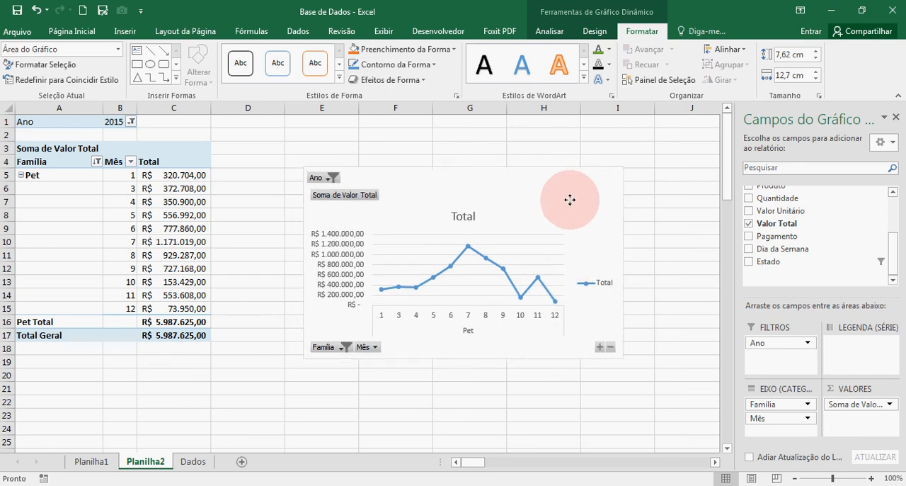
click(564, 291)
key(Delete)
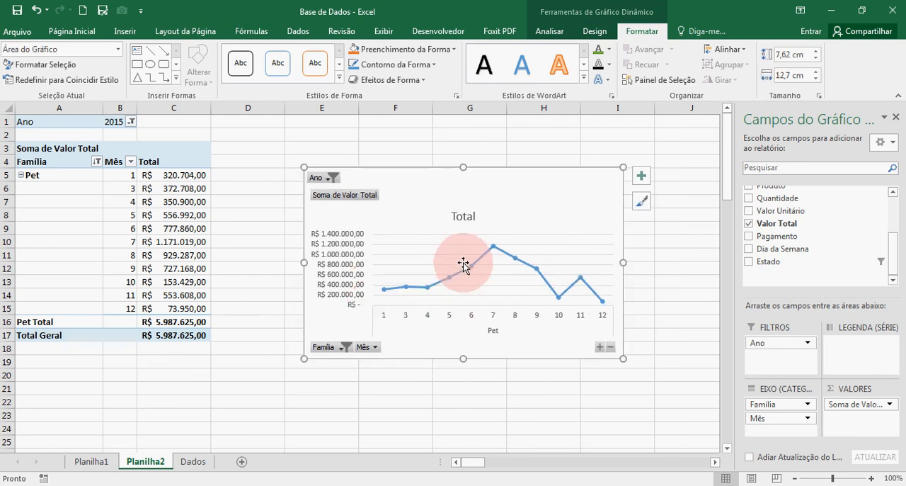
Change the Família filter from Pet to Cama e Mesa so the chart plots that family's months
click(97, 161)
click(38, 301)
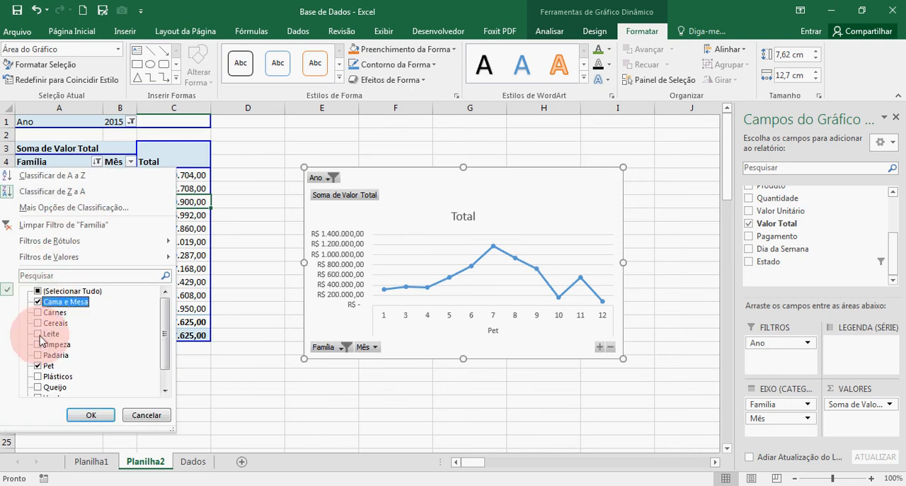
click(38, 365)
click(91, 415)
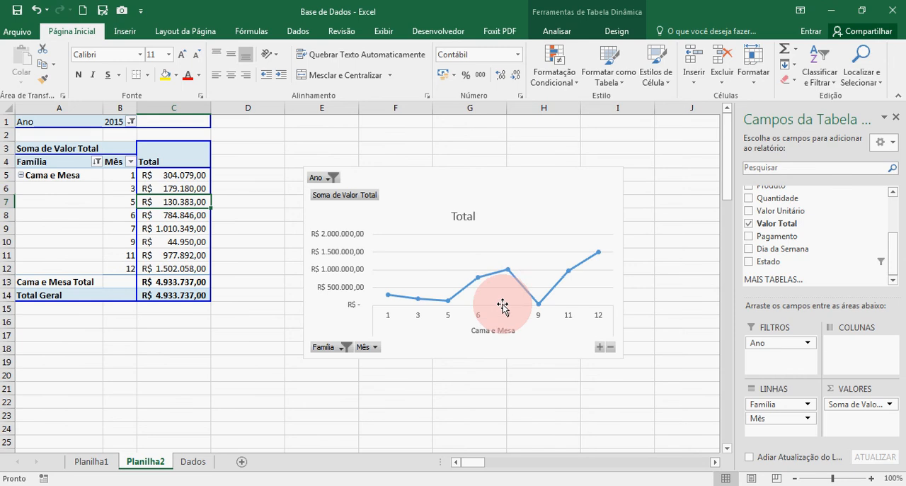
Switch the Família filter to Leite only and review its monthly line in the chart
click(96, 162)
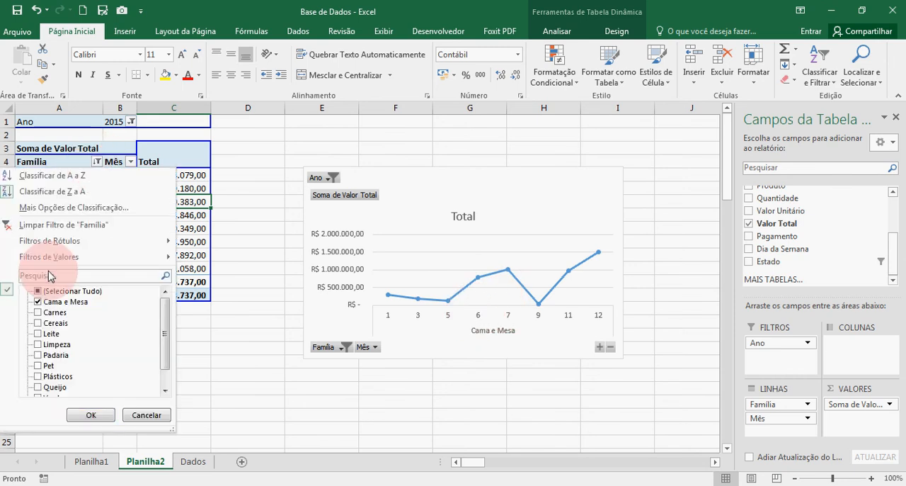
click(39, 302)
click(37, 334)
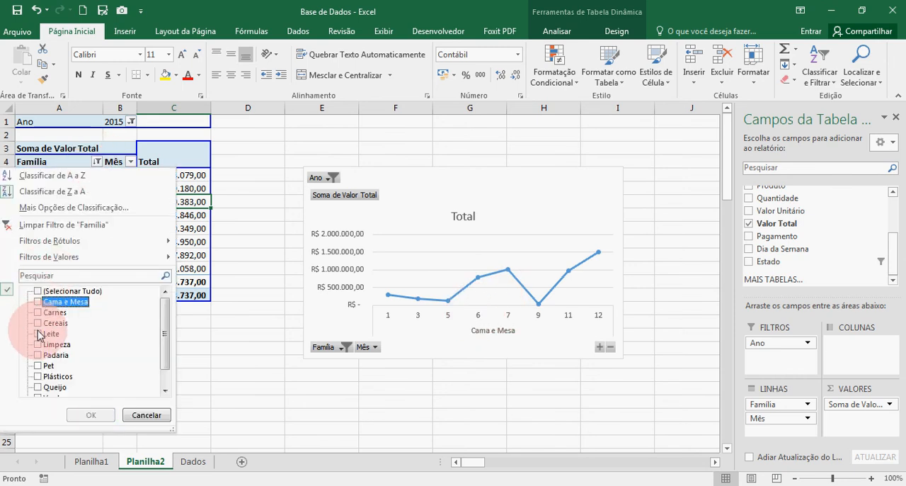
click(87, 415)
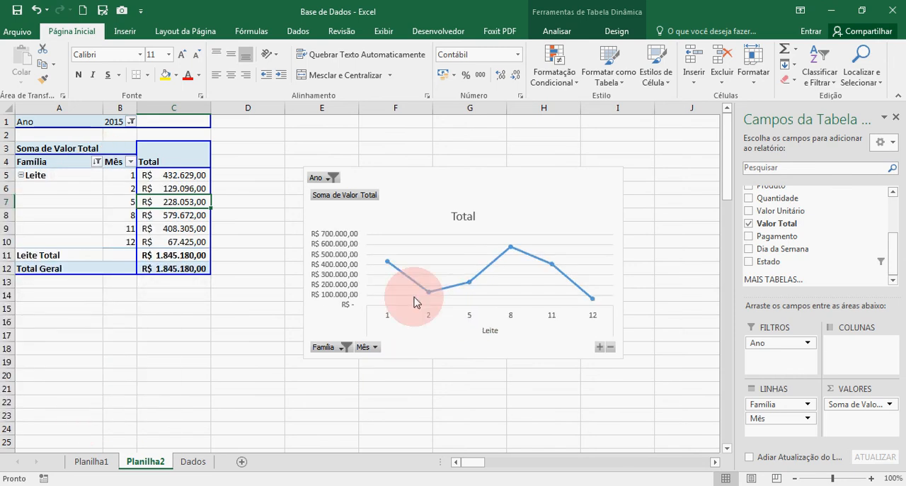
mouse_move(426, 288)
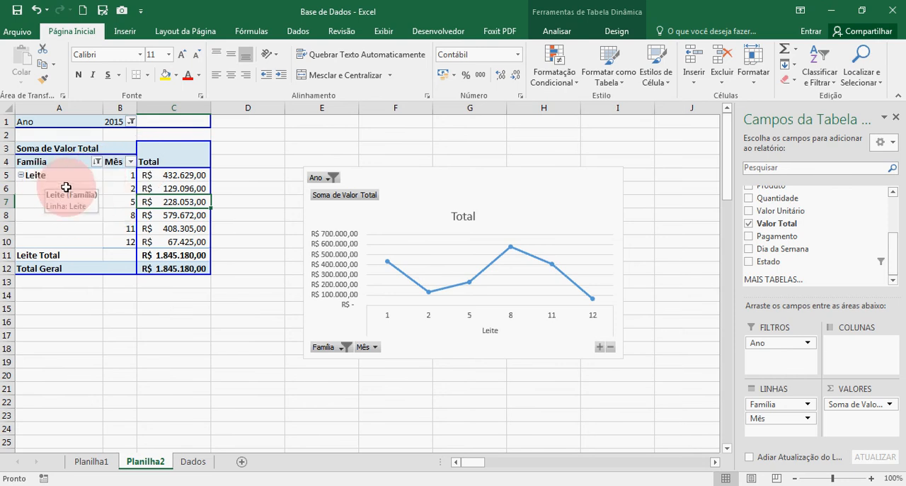
Delete the pivot chart and remove Mês from the pivot table's rows
click(524, 198)
key(Delete)
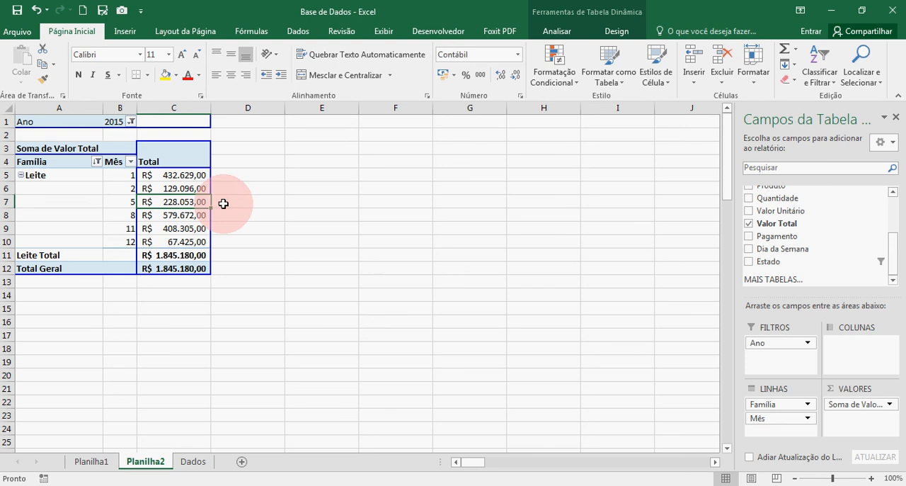
click(147, 239)
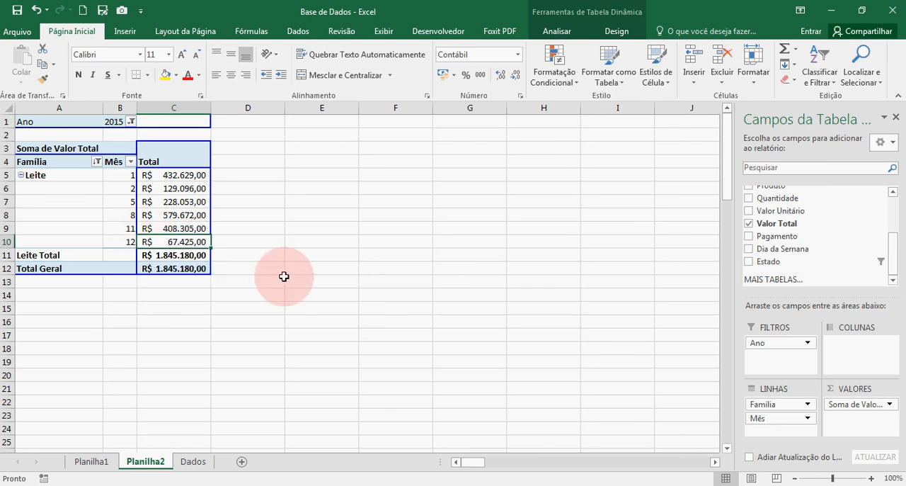
drag(802, 418, 807, 255)
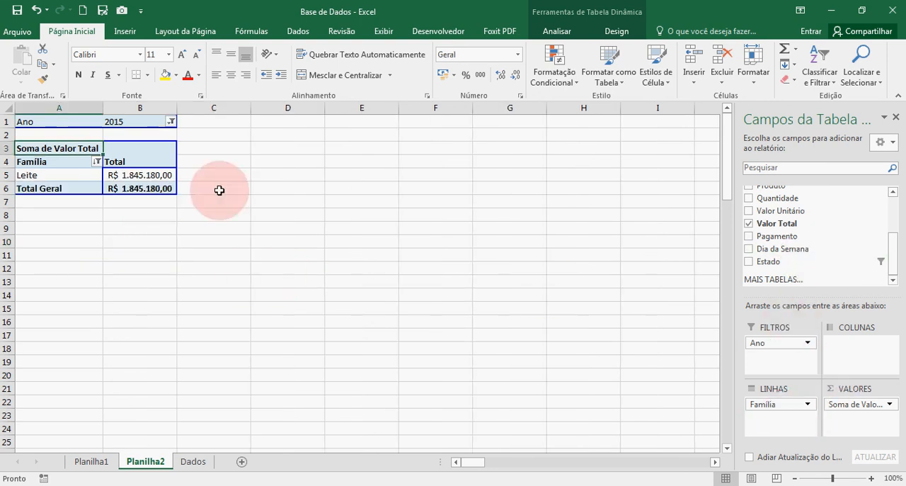
Select all families in the Família filter, excluding only the last entry in its list
click(97, 162)
click(38, 290)
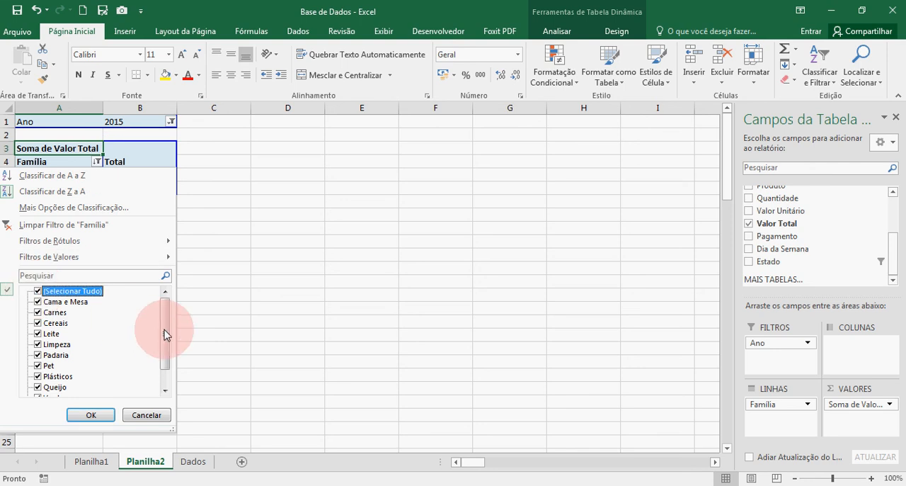
drag(166, 333, 172, 371)
click(41, 388)
click(90, 415)
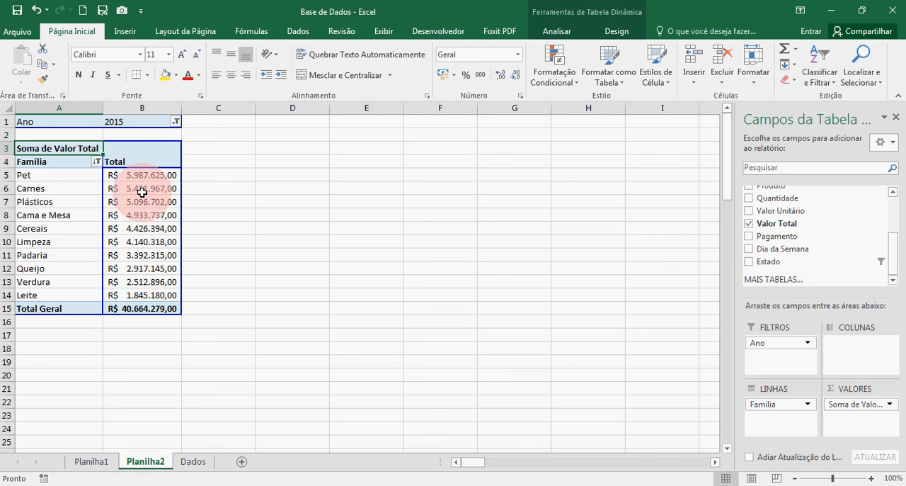
Show the Soma de Valor Total values for the families as % do Total de Colunas
click(157, 175)
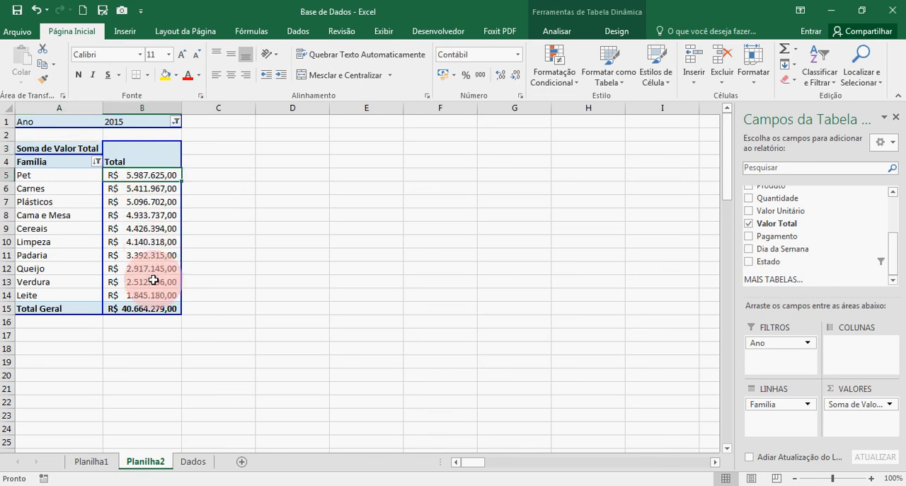
click(148, 308)
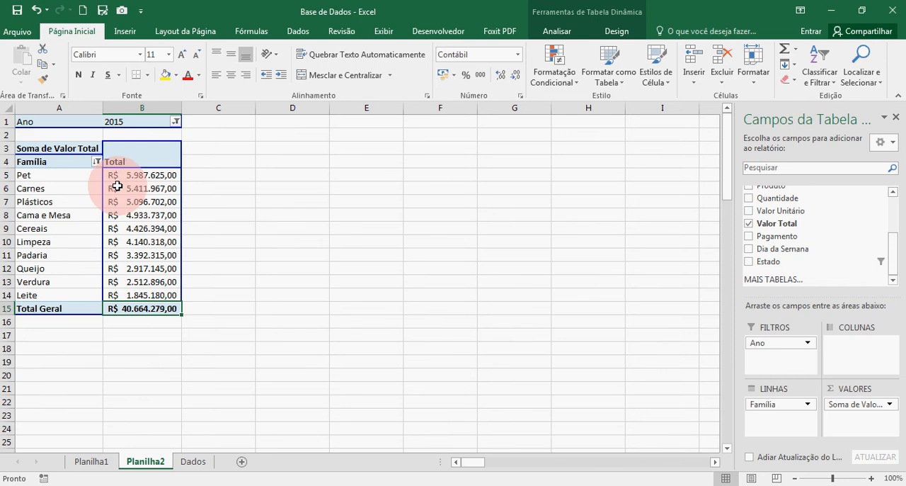
click(137, 178)
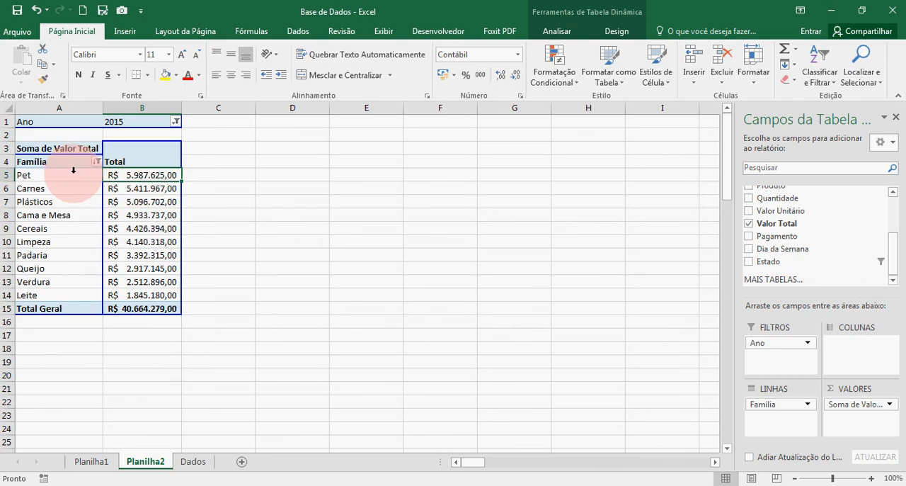
right_click(131, 176)
mouse_move(253, 303)
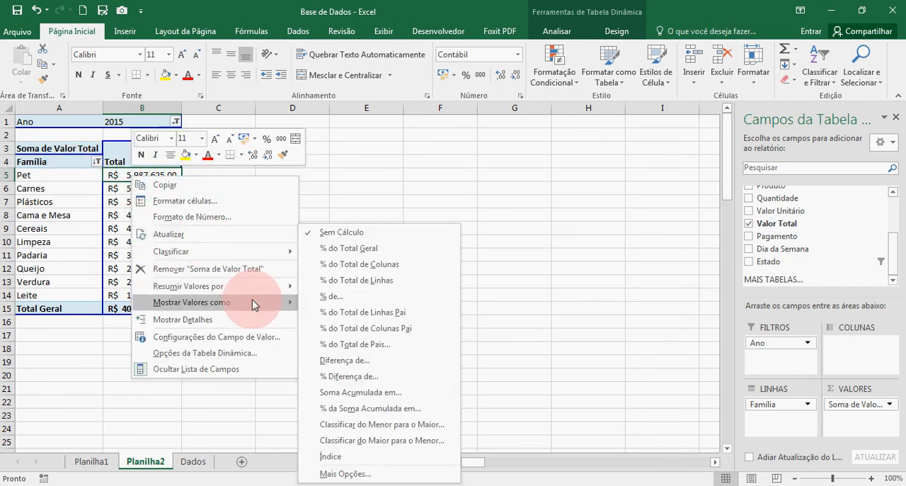
click(377, 266)
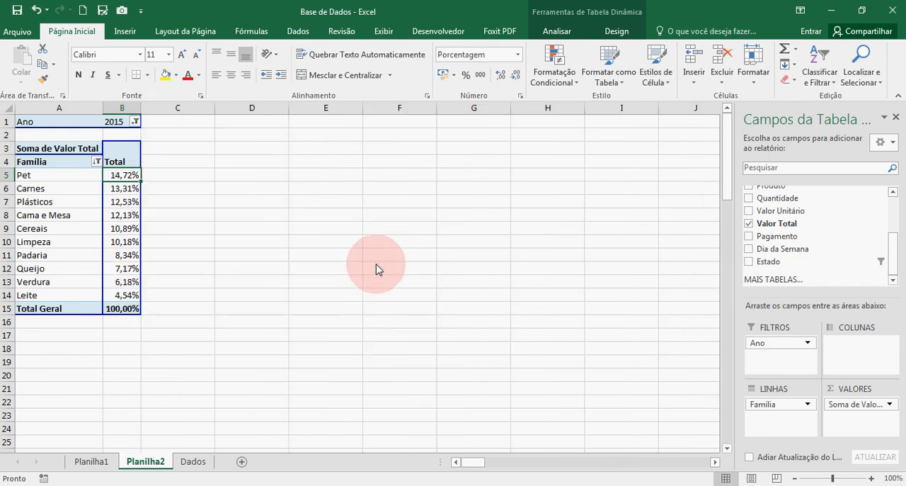
Compare the Pet and Total Geral percentages, and undo the percentage display of the values
click(129, 307)
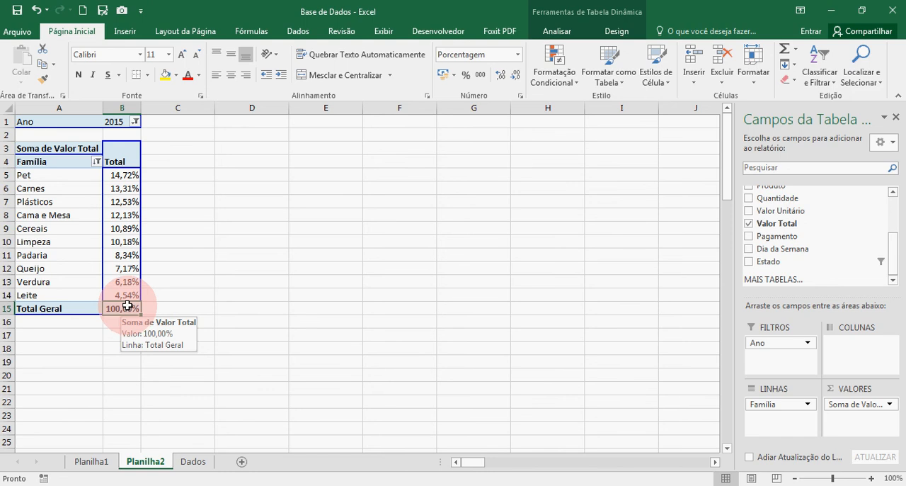
click(126, 179)
click(124, 177)
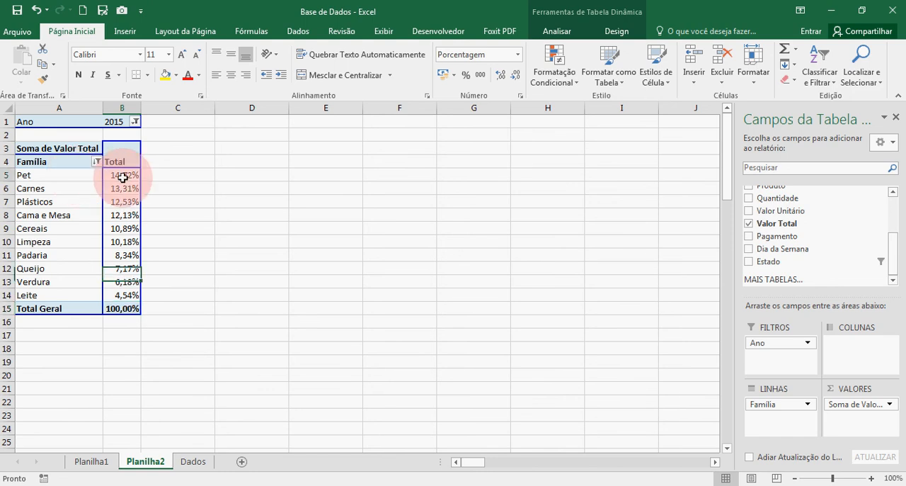
mouse_move(124, 177)
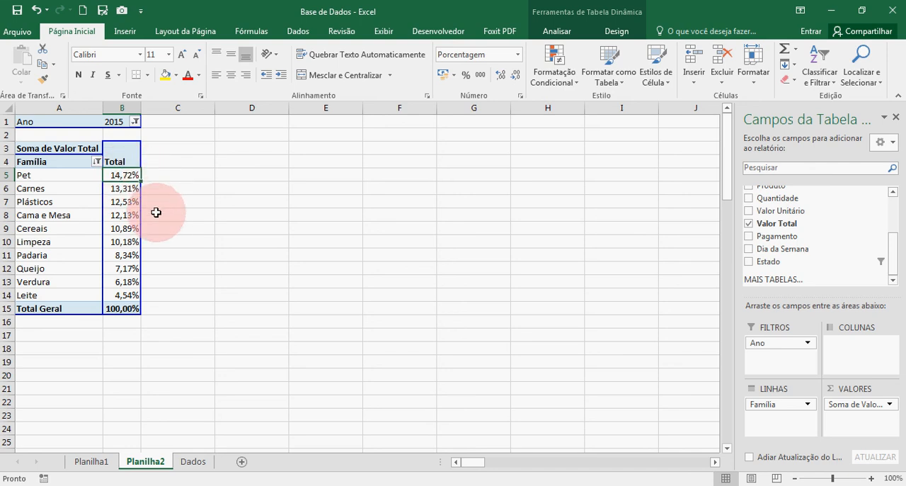
key(ctrl+z)
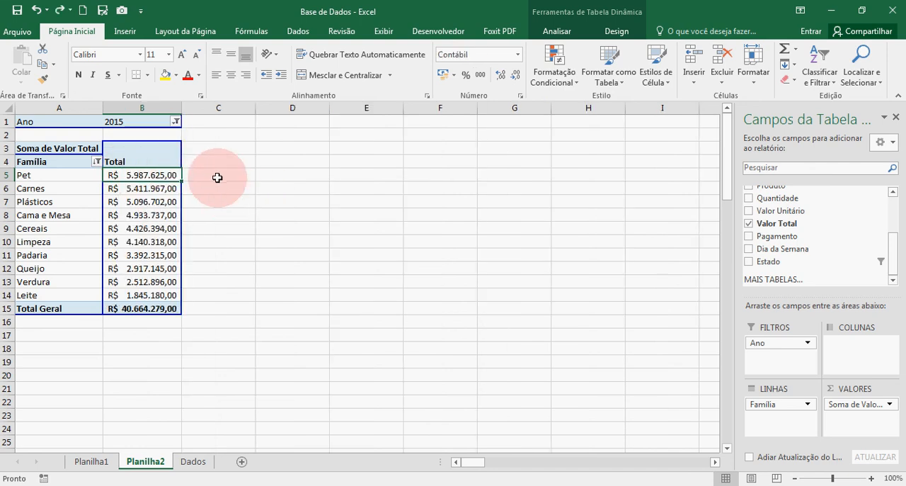
Enter a formula in C5 that divides Pet's Valor Total by the pivot table's Total Geral
click(217, 177)
text(=)
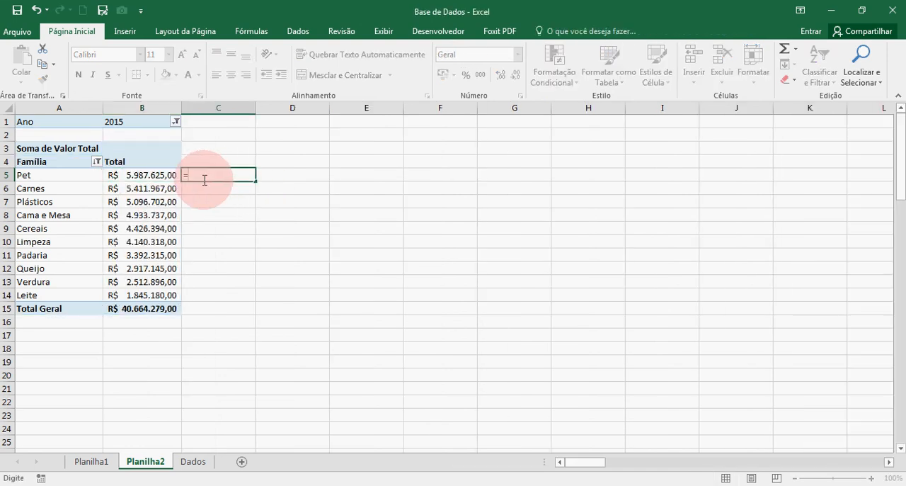
click(152, 177)
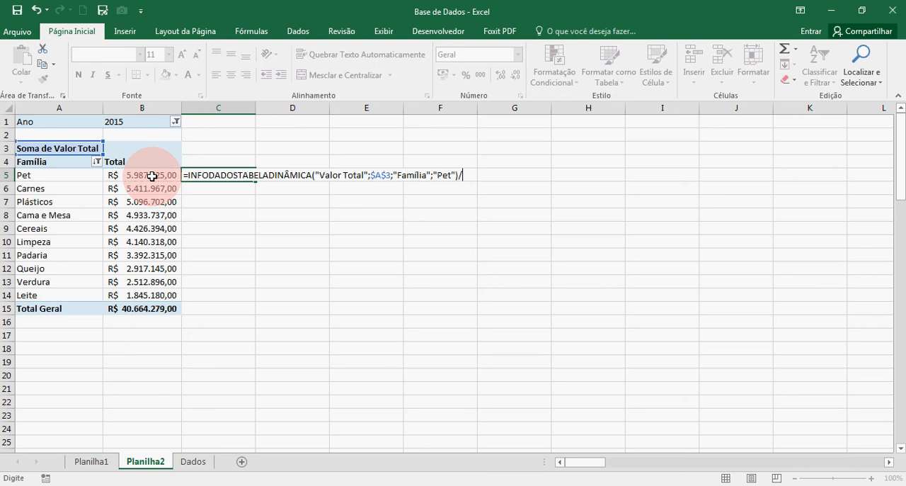
text(/)
click(161, 311)
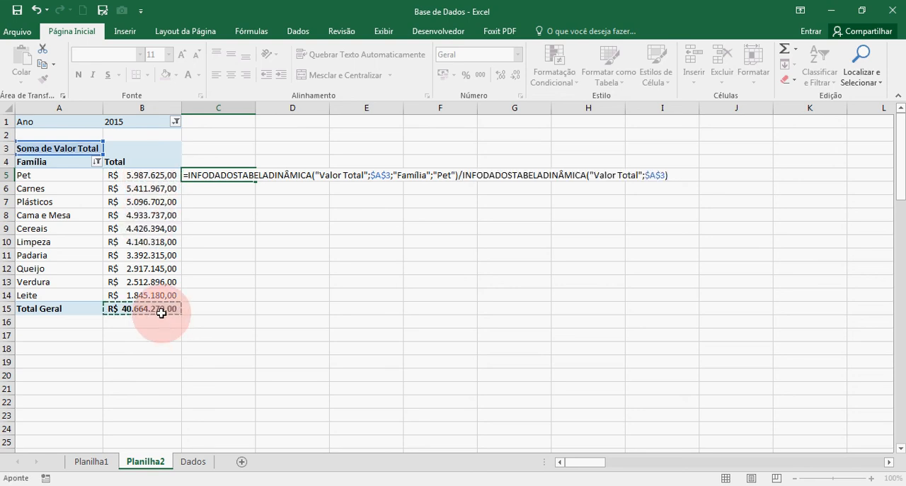
key(Return)
Format the Pet share in C5 as a percentage with two decimal places, and clear the cell's contents
click(234, 174)
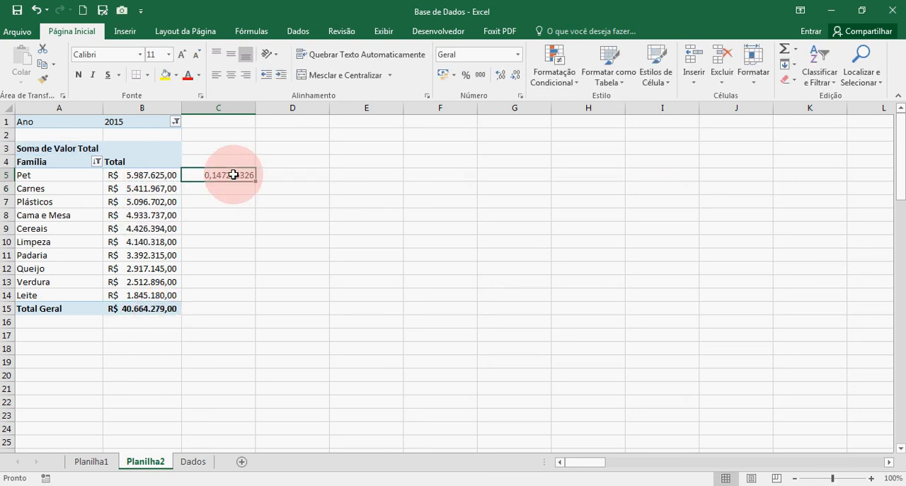
click(466, 74)
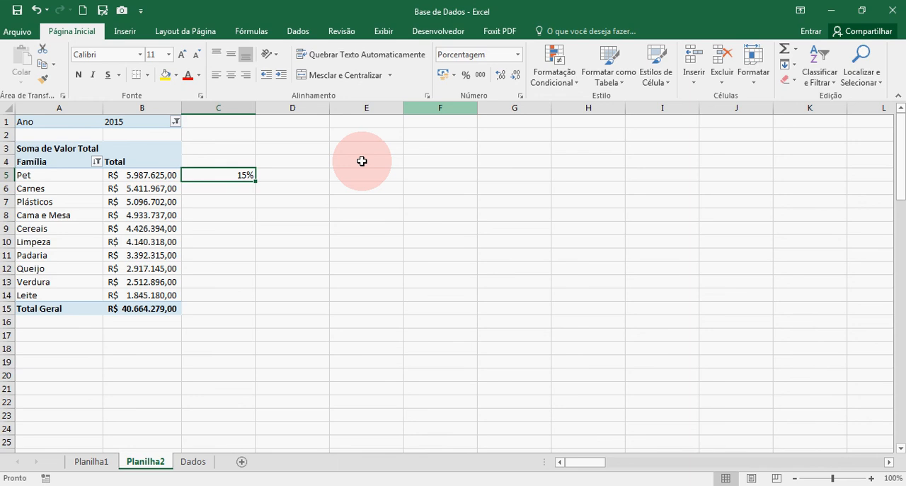
click(499, 75)
click(500, 75)
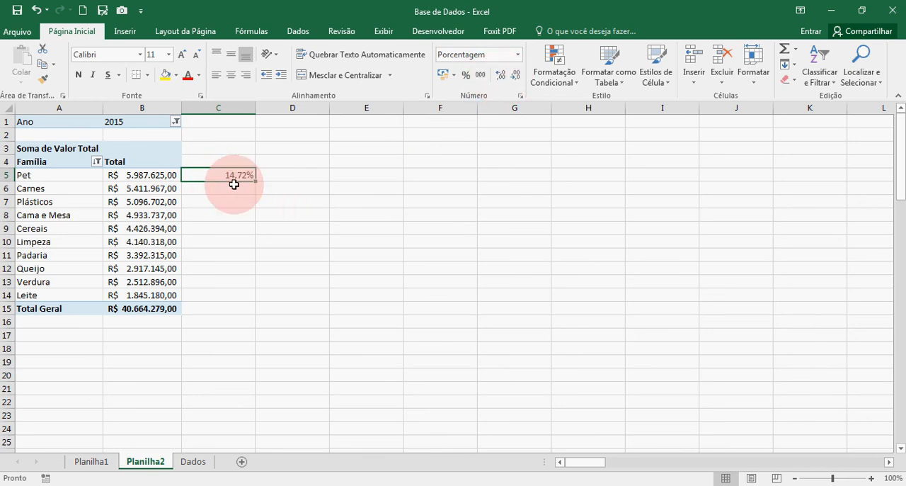
key(Delete)
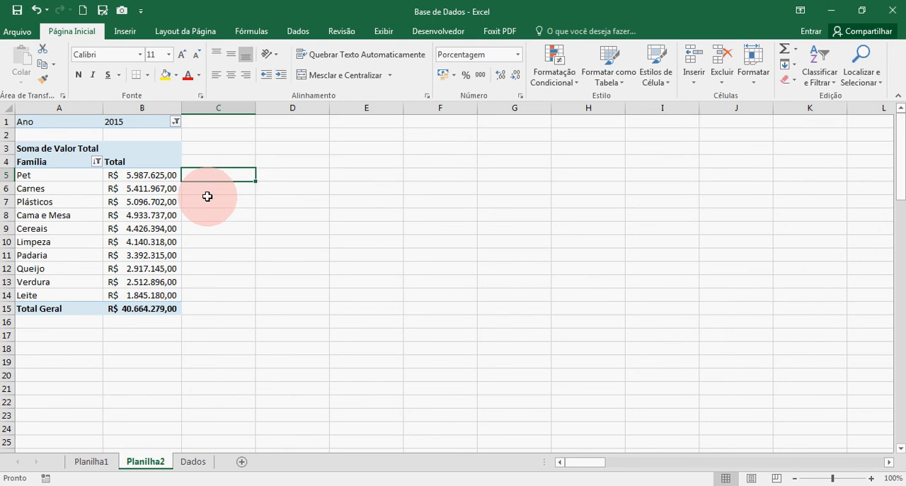
Show the Soma de Valor Total values again as % do Total de Colunas, and select the Limpeza row label
right_click(153, 216)
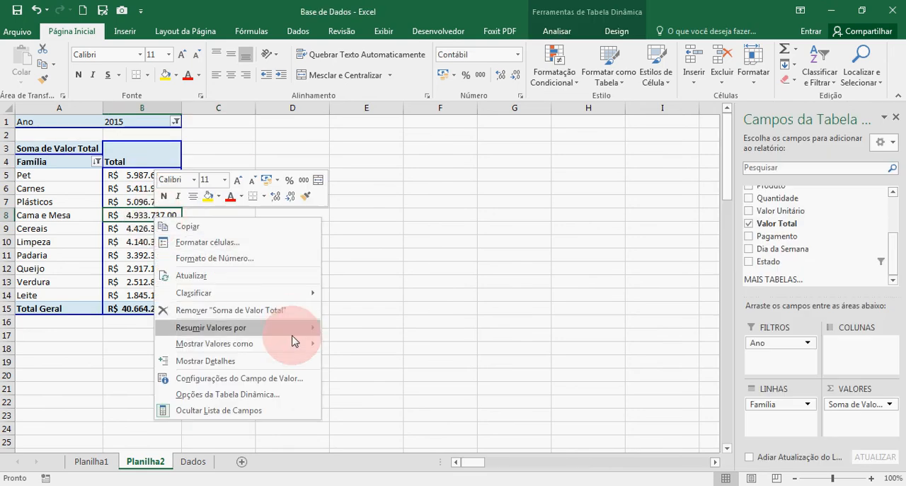
mouse_move(294, 346)
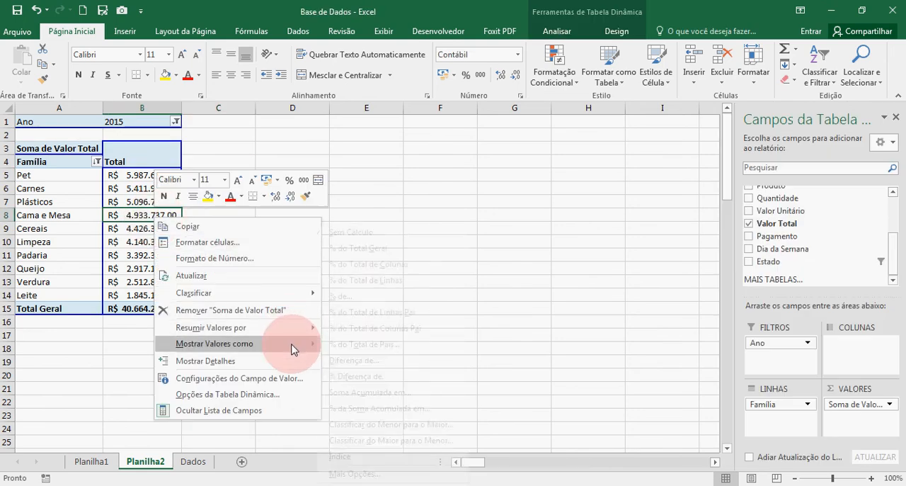
click(415, 281)
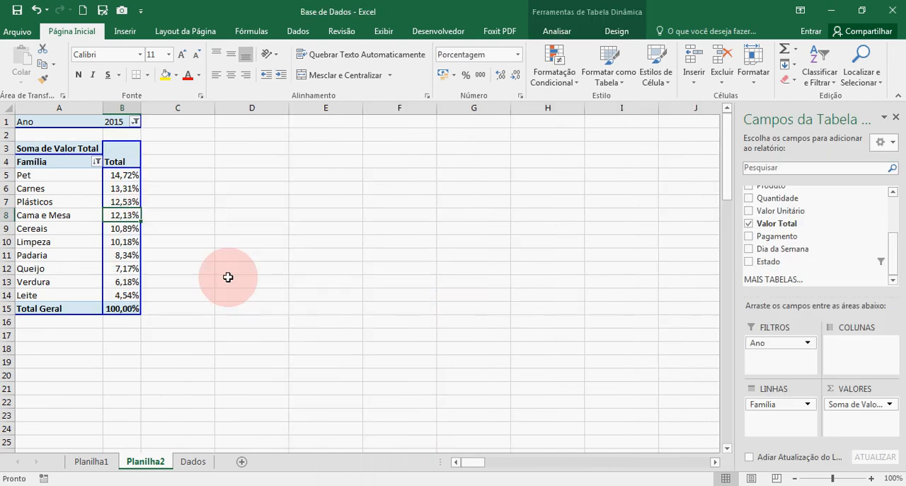
click(150, 265)
click(77, 242)
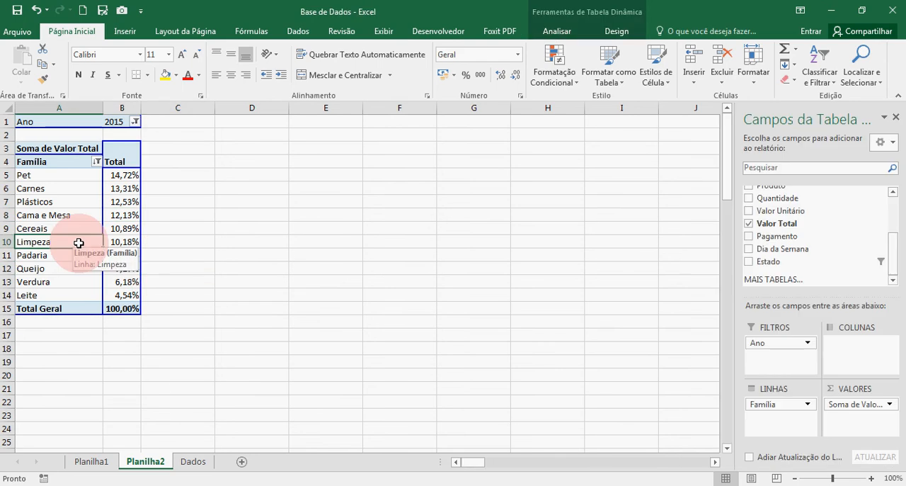